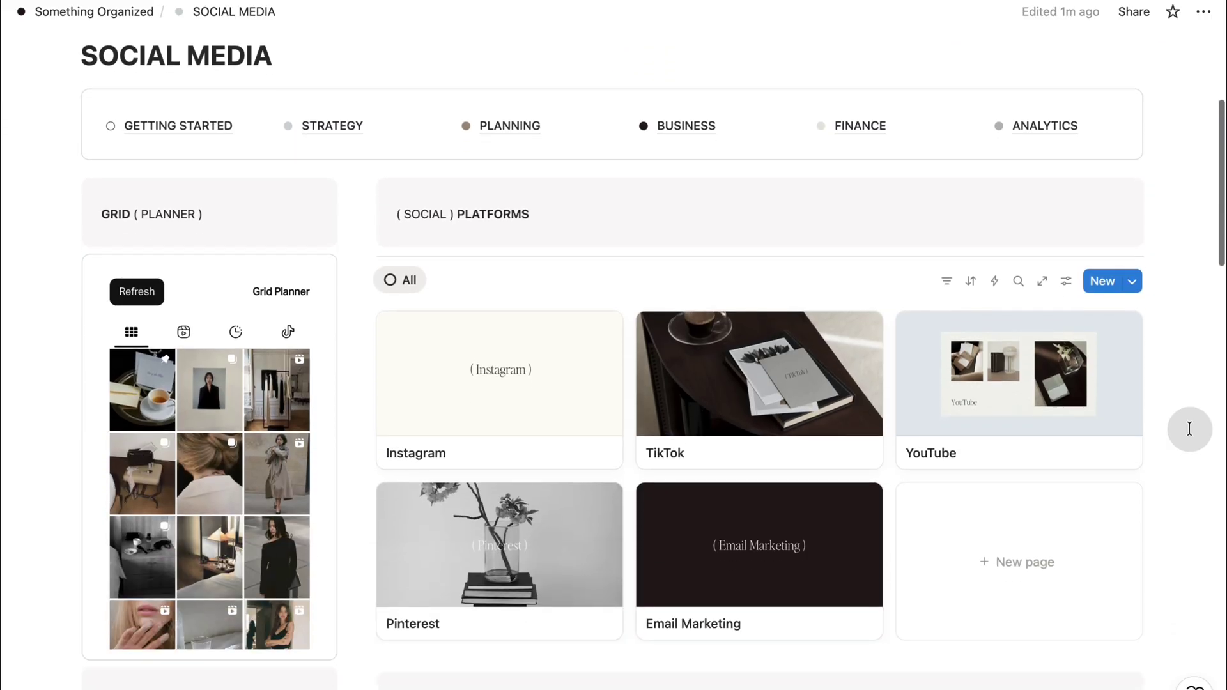
Step: Scroll down the SOCIAL MEDIA dashboard to review its upcoming posts
scroll(1189, 428, "down", 3)
scroll(1189, 429, "down", 5)
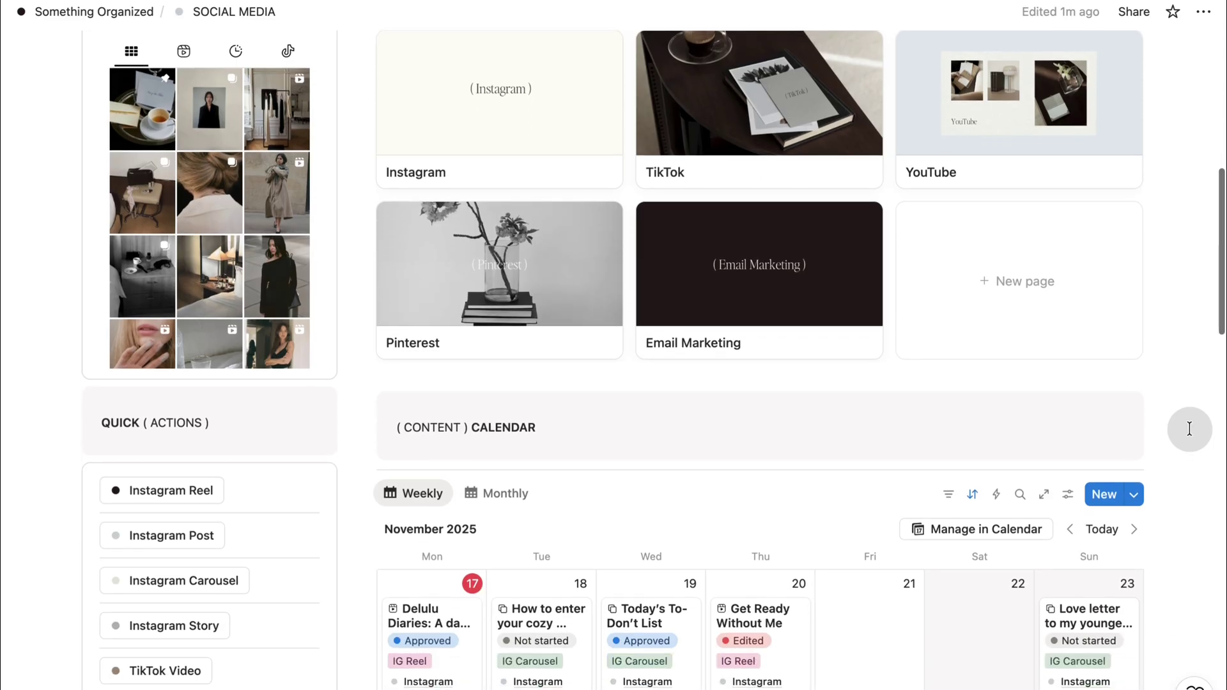
scroll(1190, 429, "down", 4)
scroll(1189, 429, "down", 4)
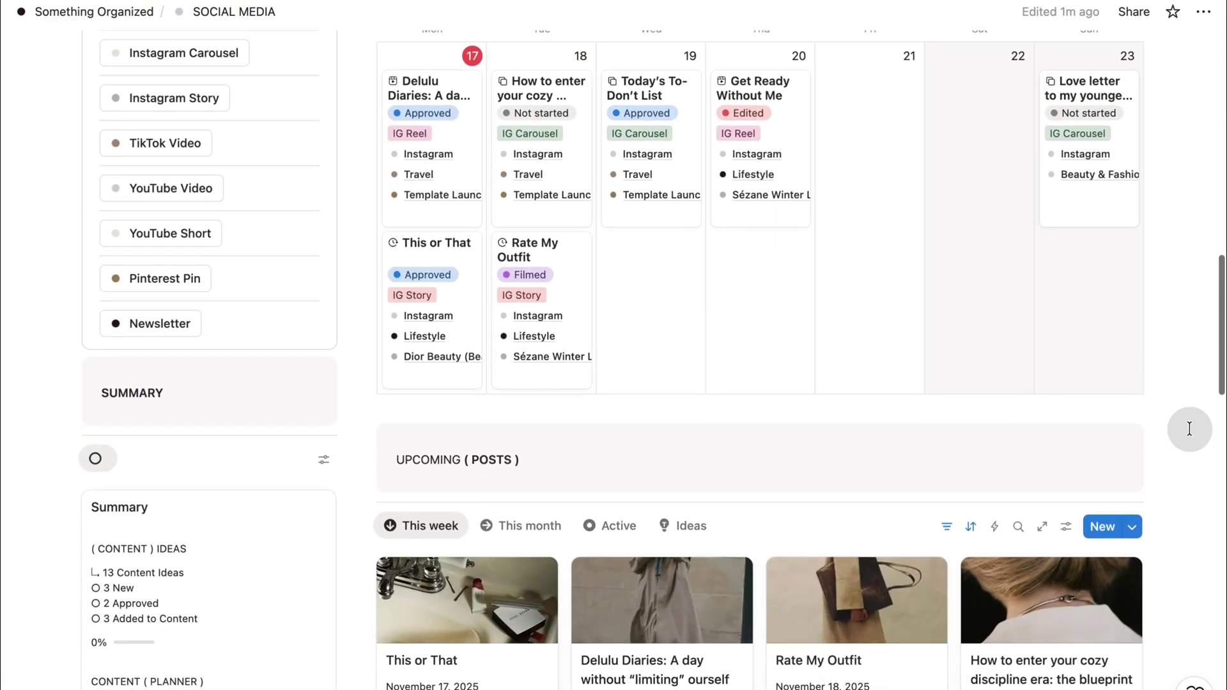
scroll(1189, 429, "down", 3)
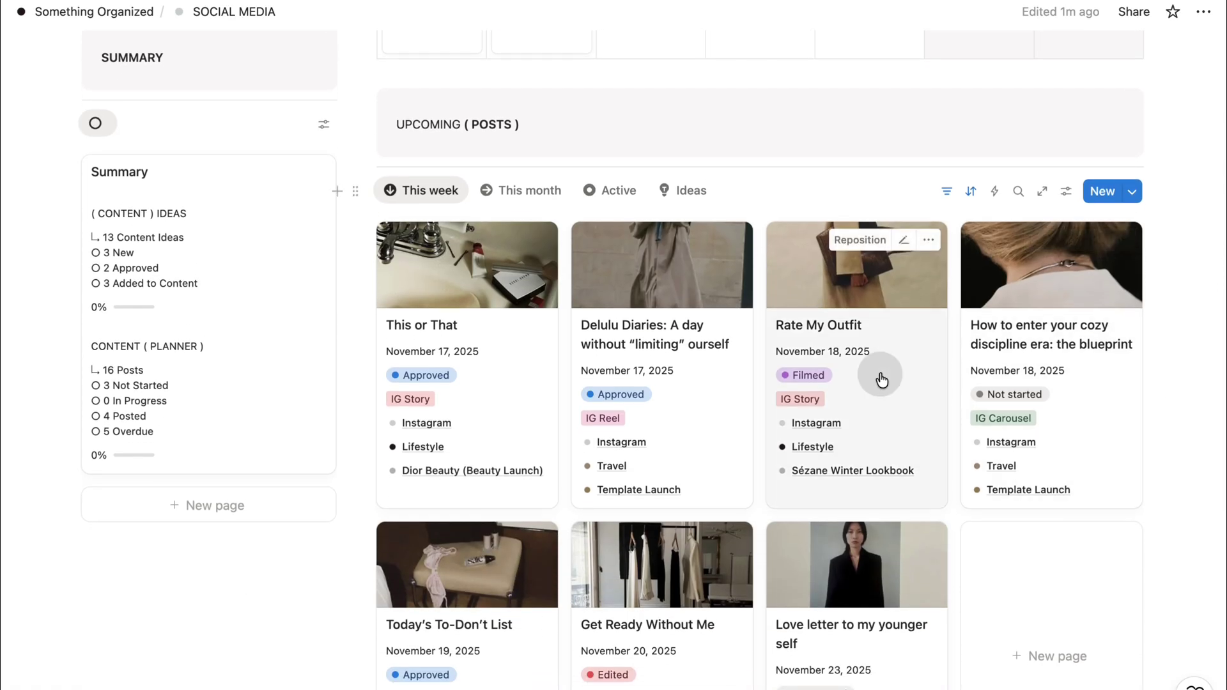
Step: View upcoming posts as This month, Active and Ideas, then scroll to the progress reports
left_click(559, 191)
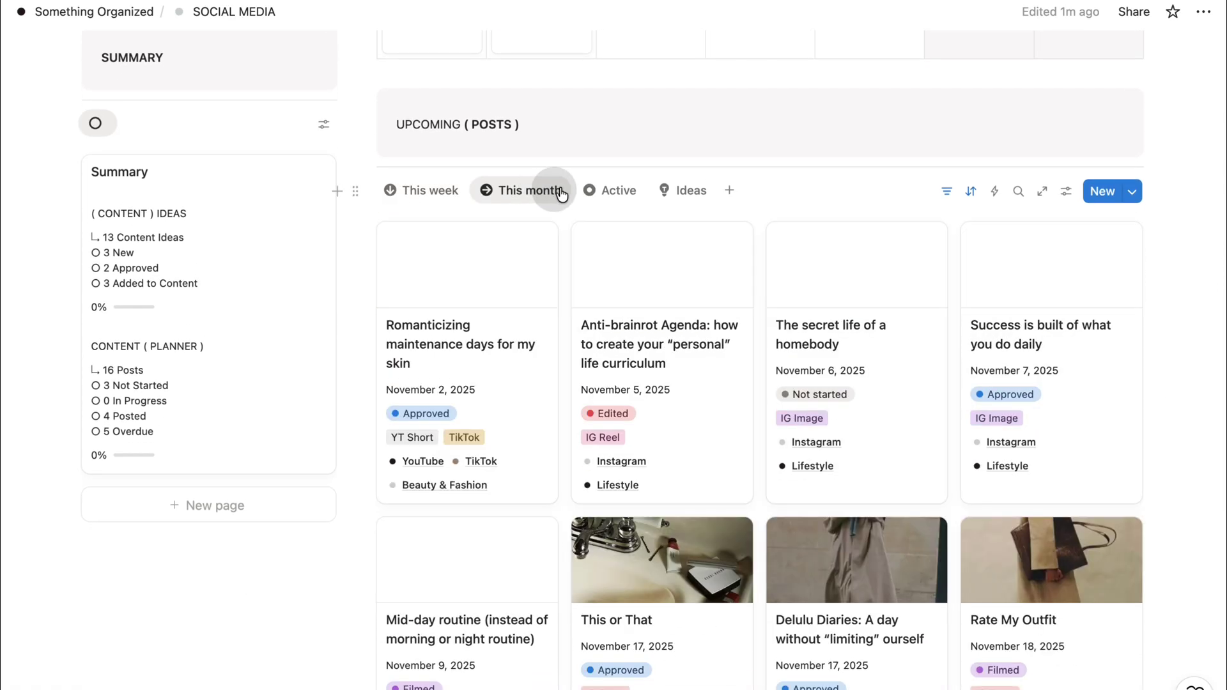
left_click(615, 196)
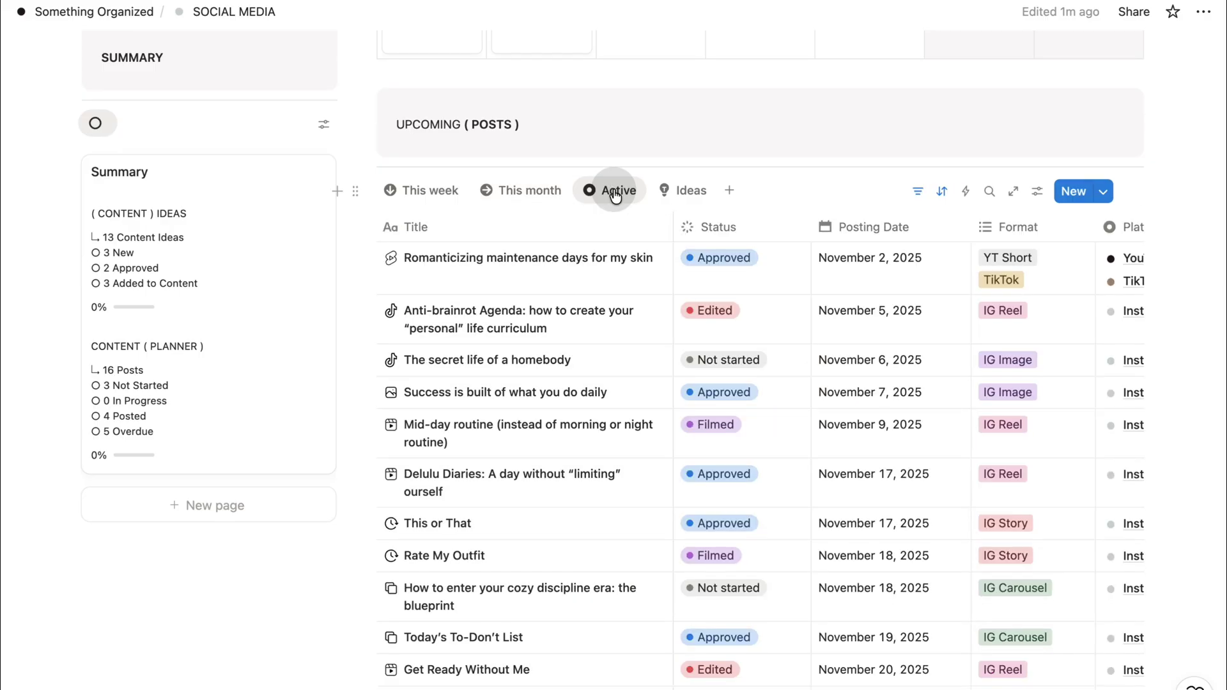
left_click(670, 189)
scroll(1082, 315, "down", 15)
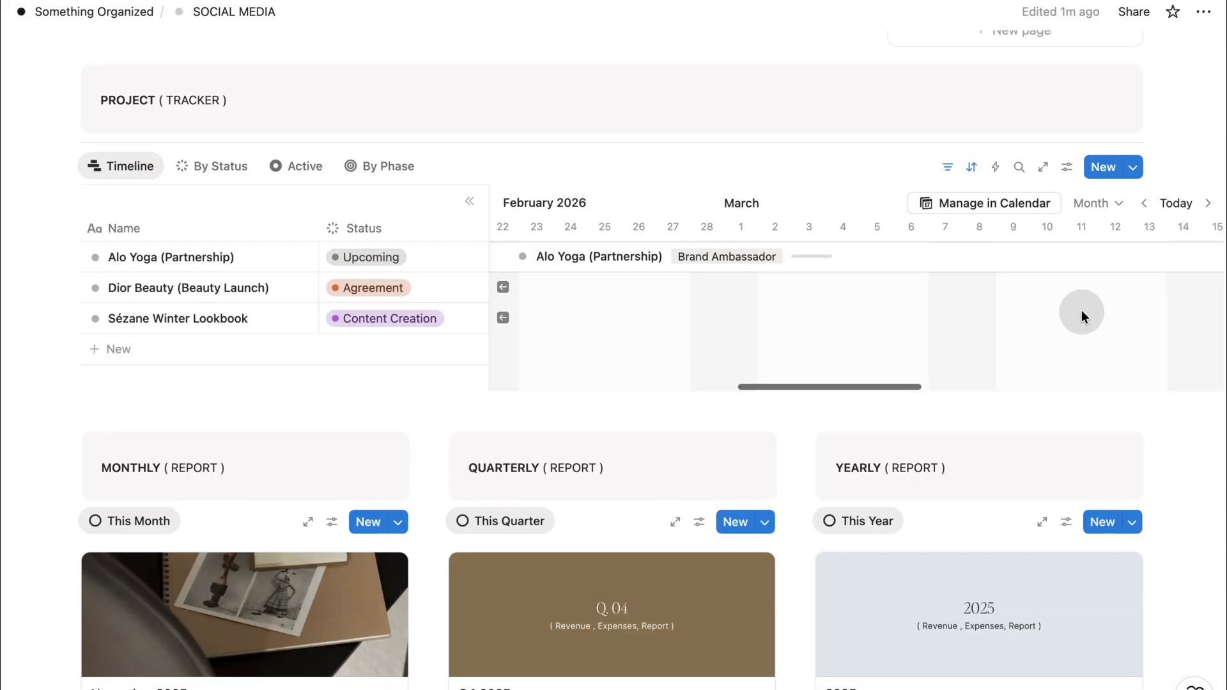
scroll(1202, 474, "down", 5)
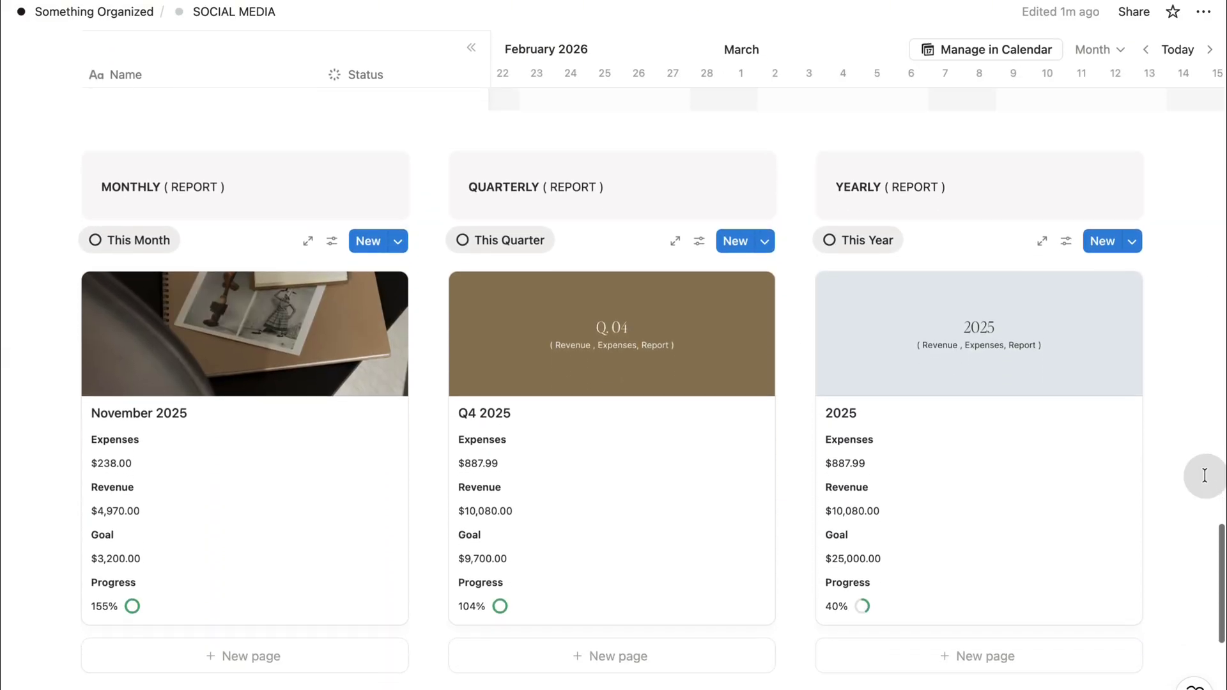
scroll(1205, 475, "down", 1)
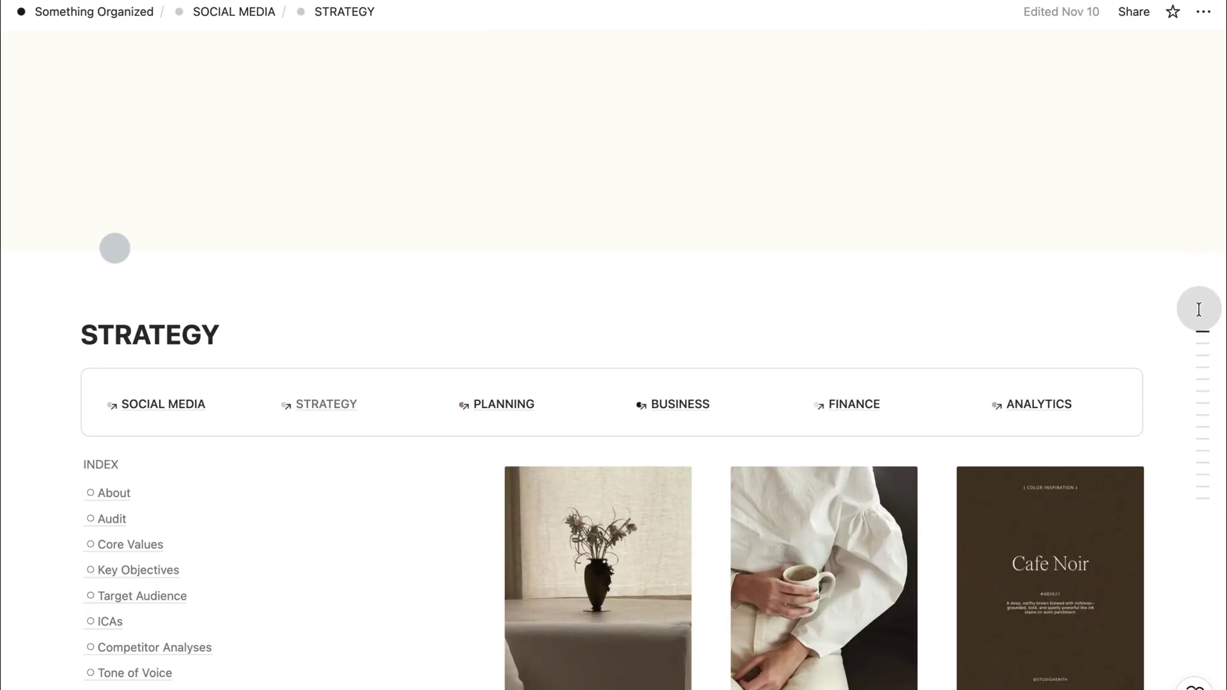
mouse_move(1207, 344)
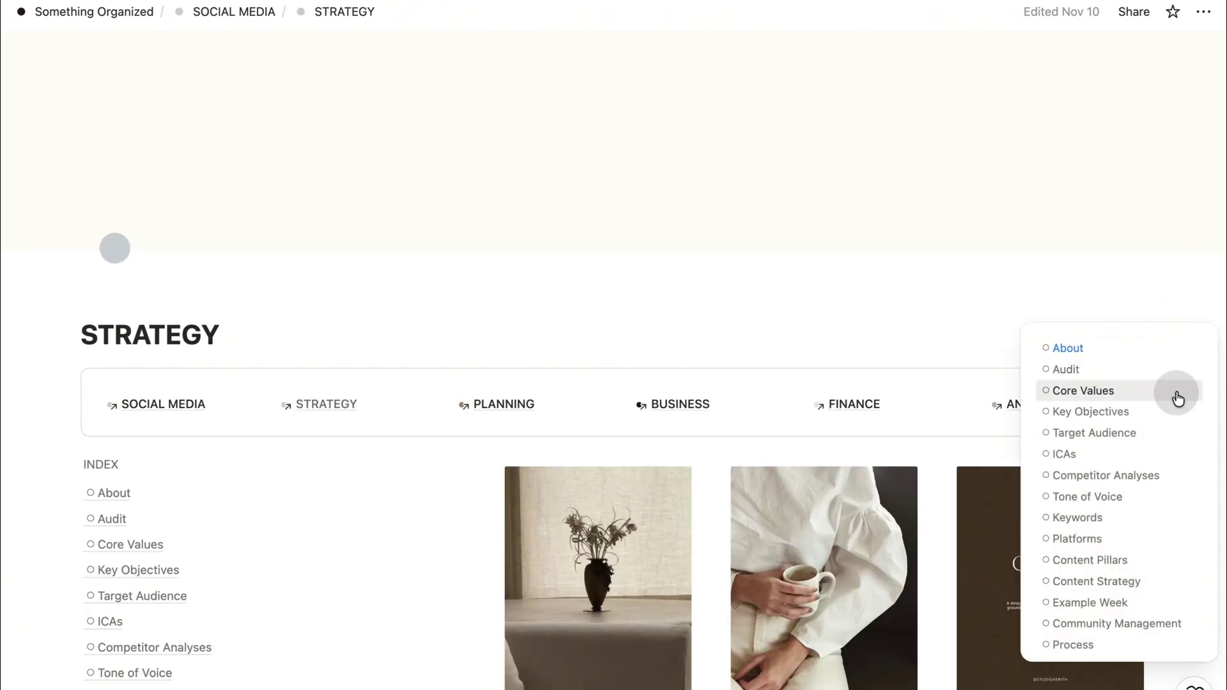
left_click(1173, 379)
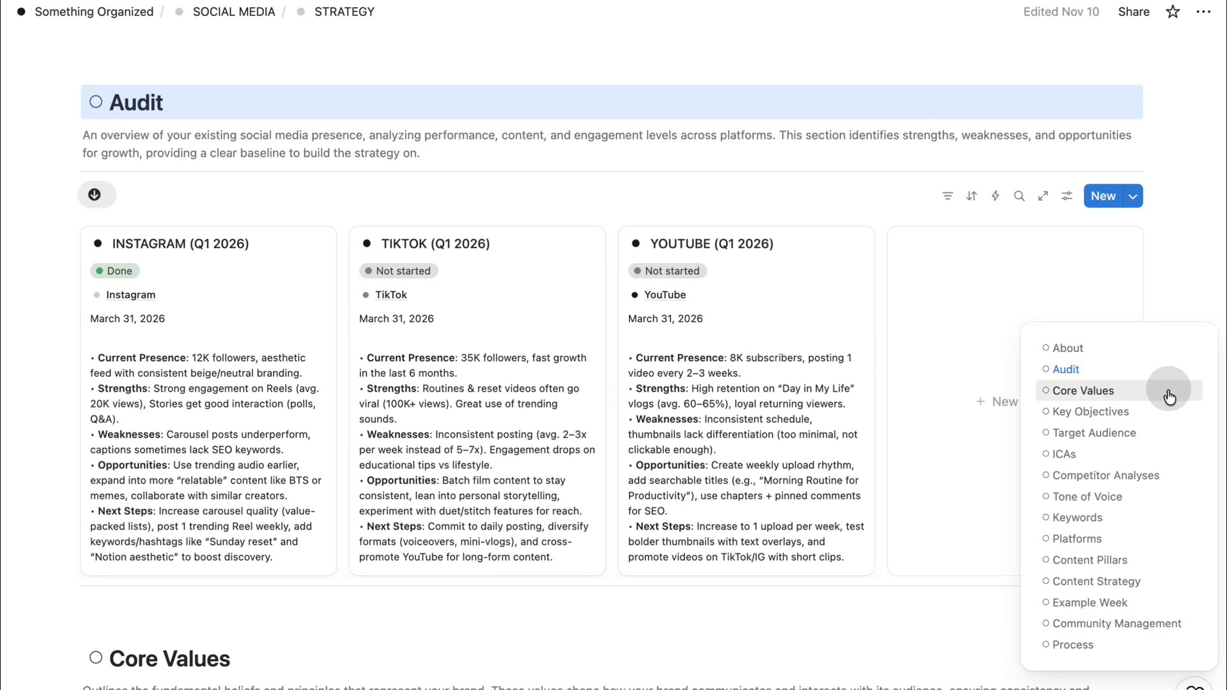
left_click(1164, 412)
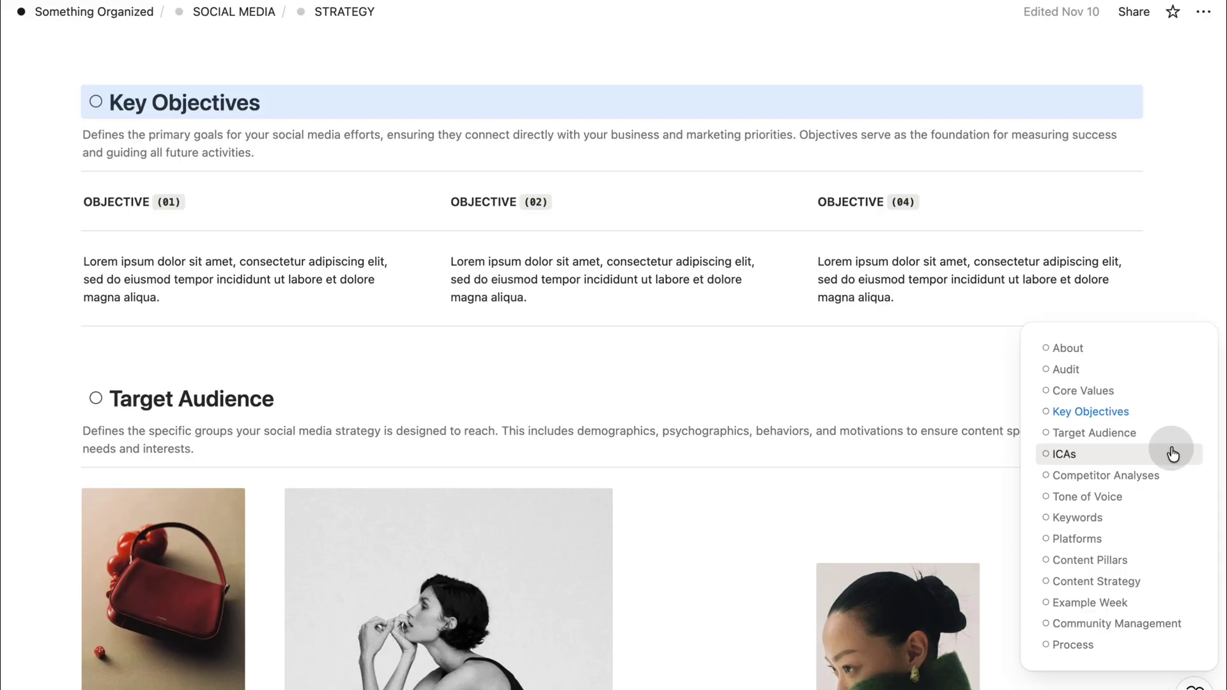
left_click(1173, 454)
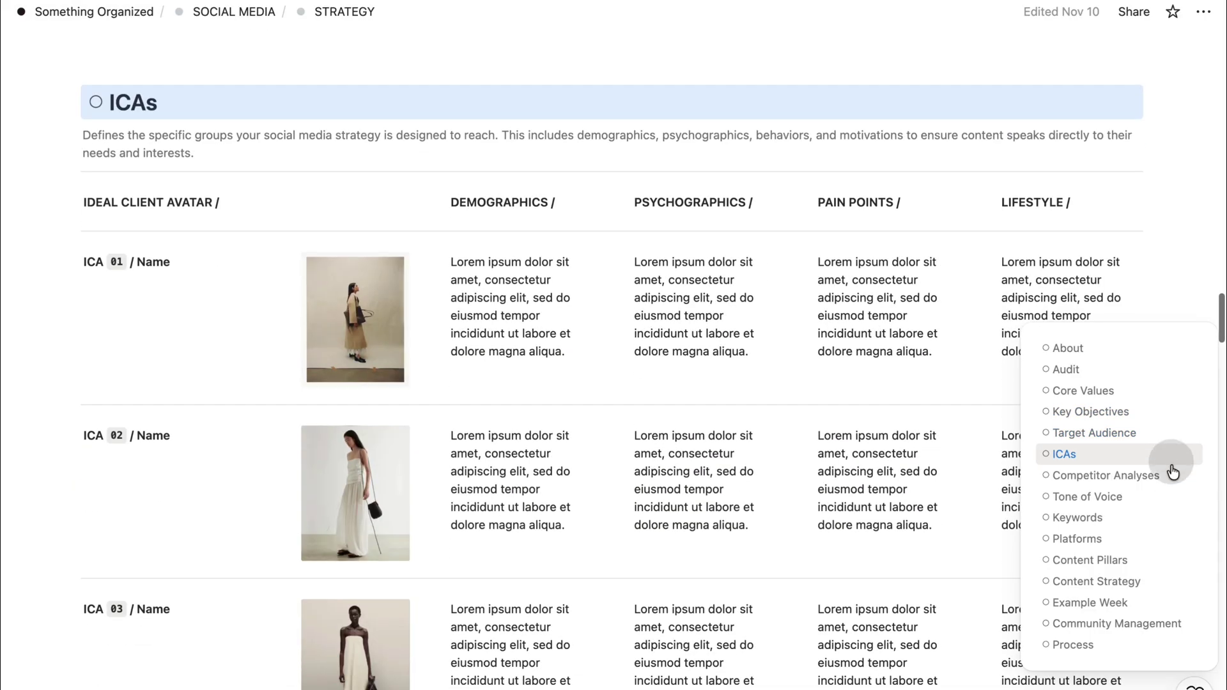
left_click(1178, 498)
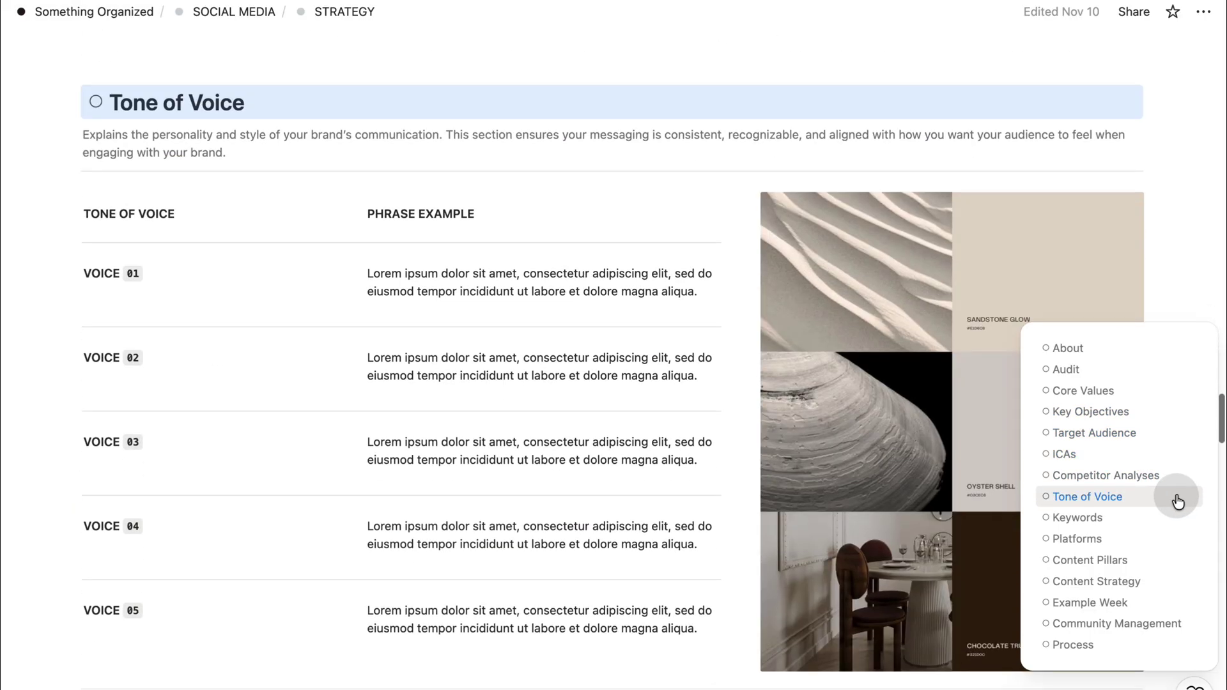
left_click(1181, 537)
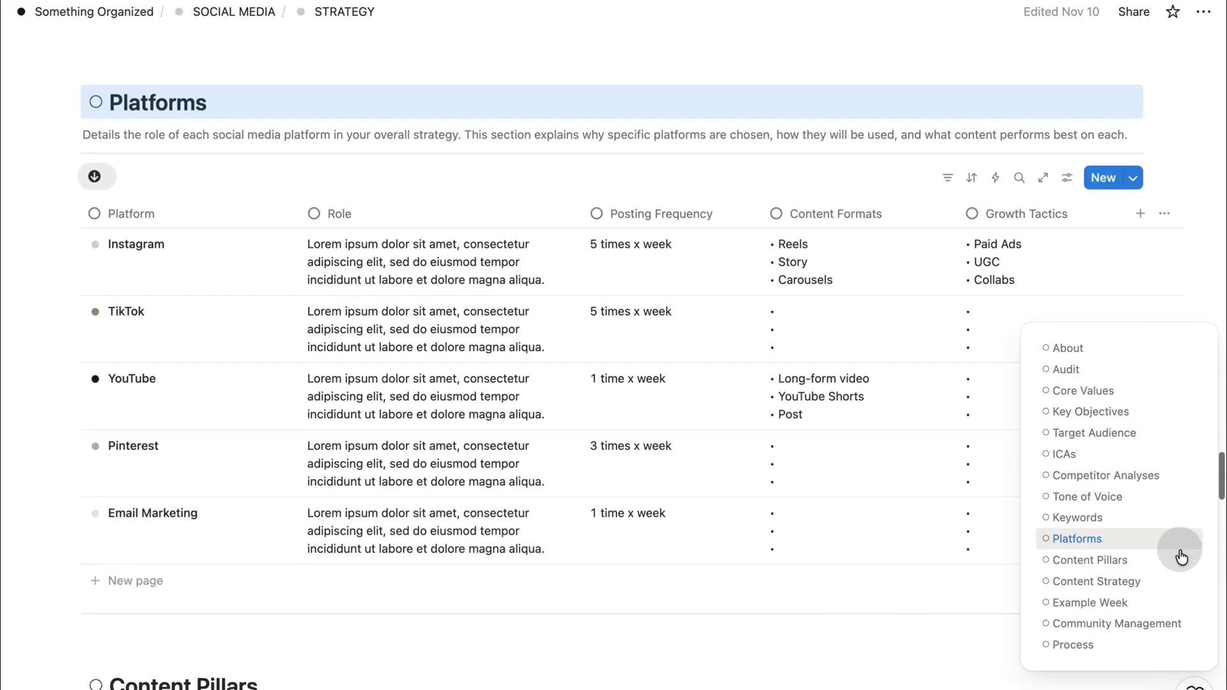
left_click(1182, 583)
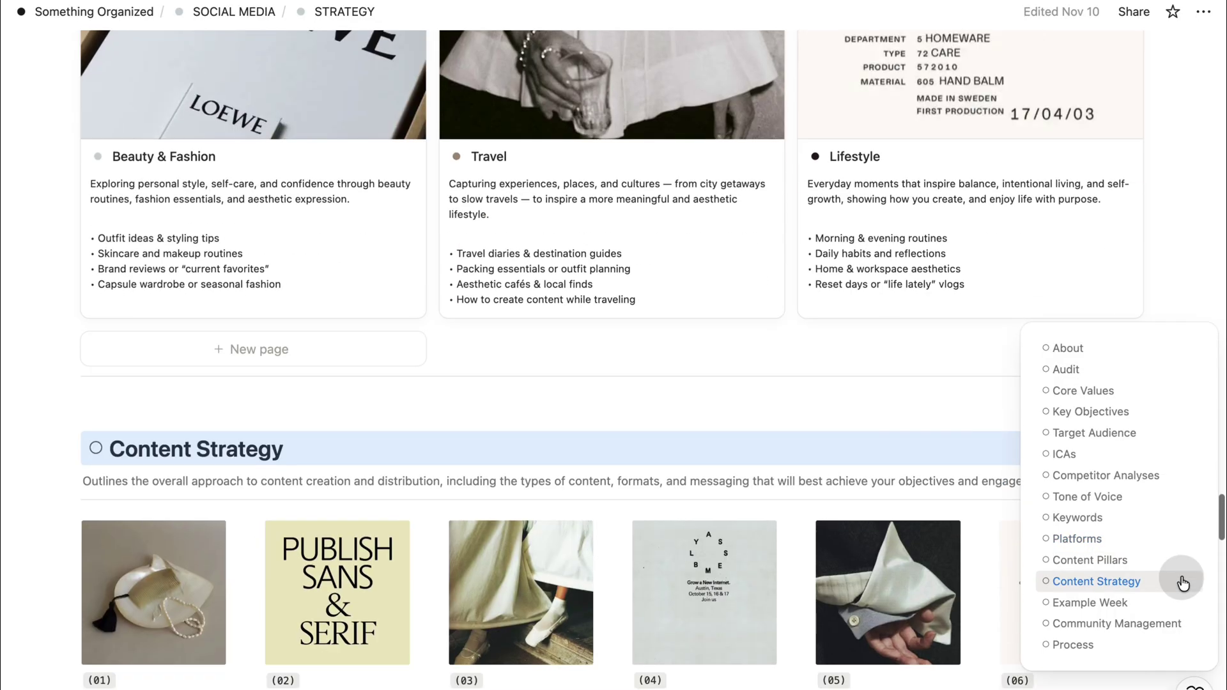
left_click(1183, 624)
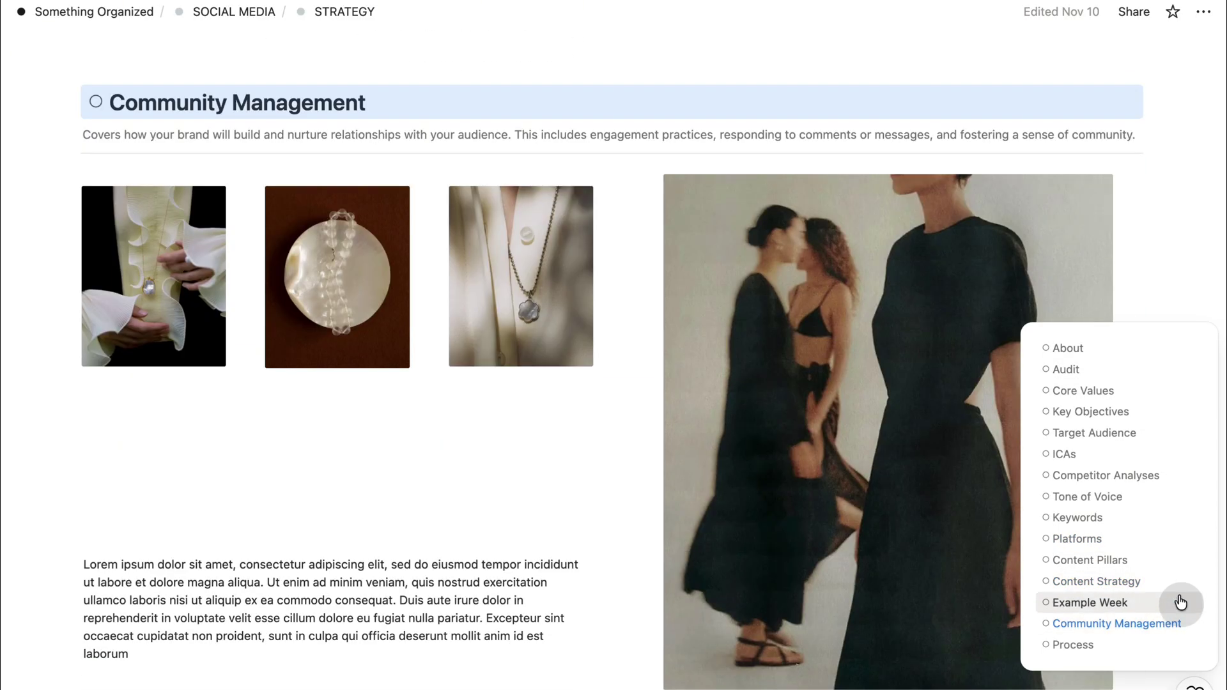
left_click(1130, 355)
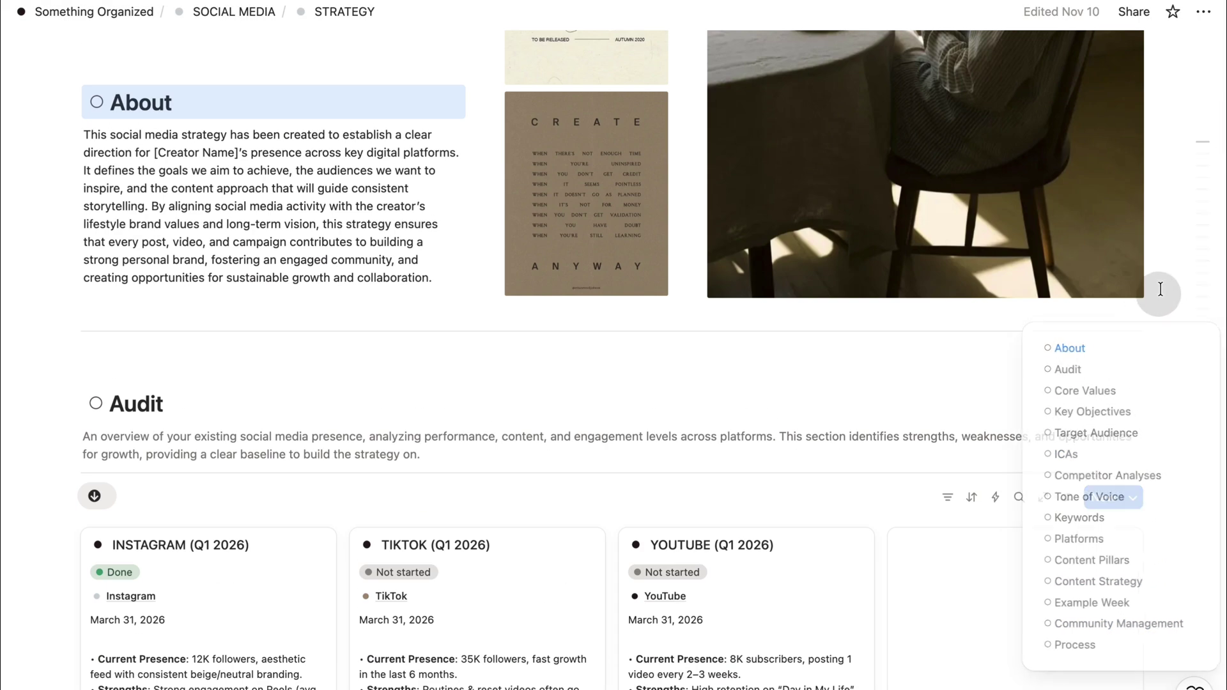
scroll(1172, 256, "up", 10)
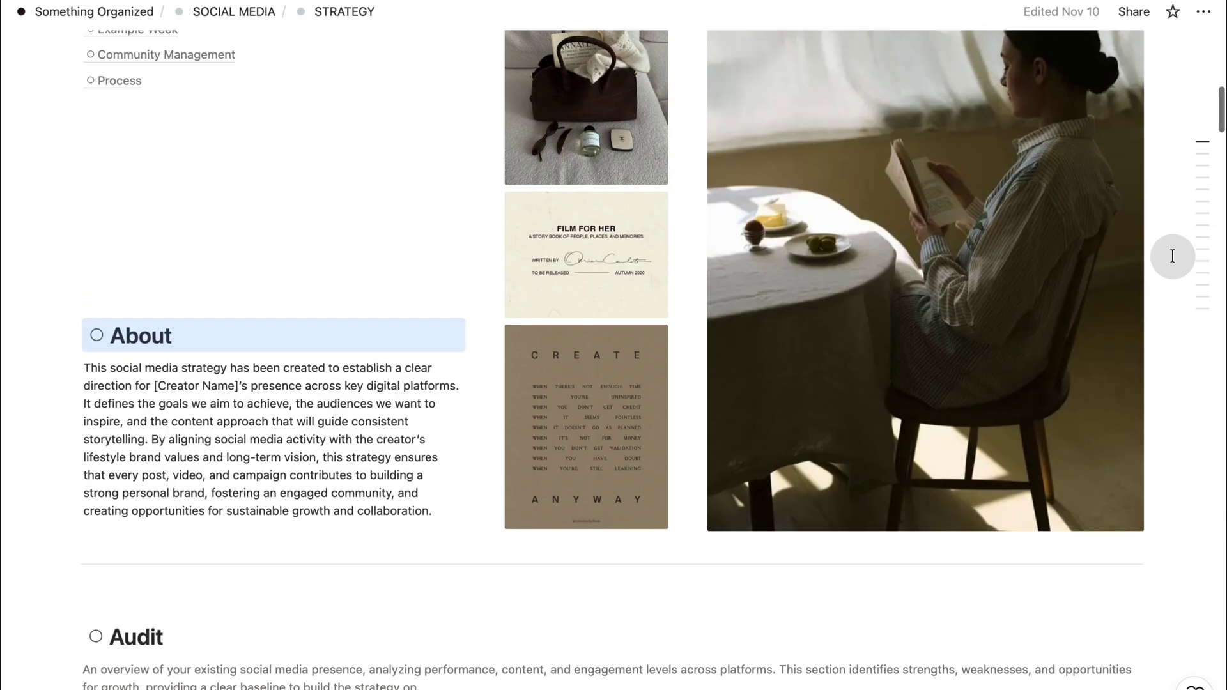
scroll(1173, 255, "up", 6)
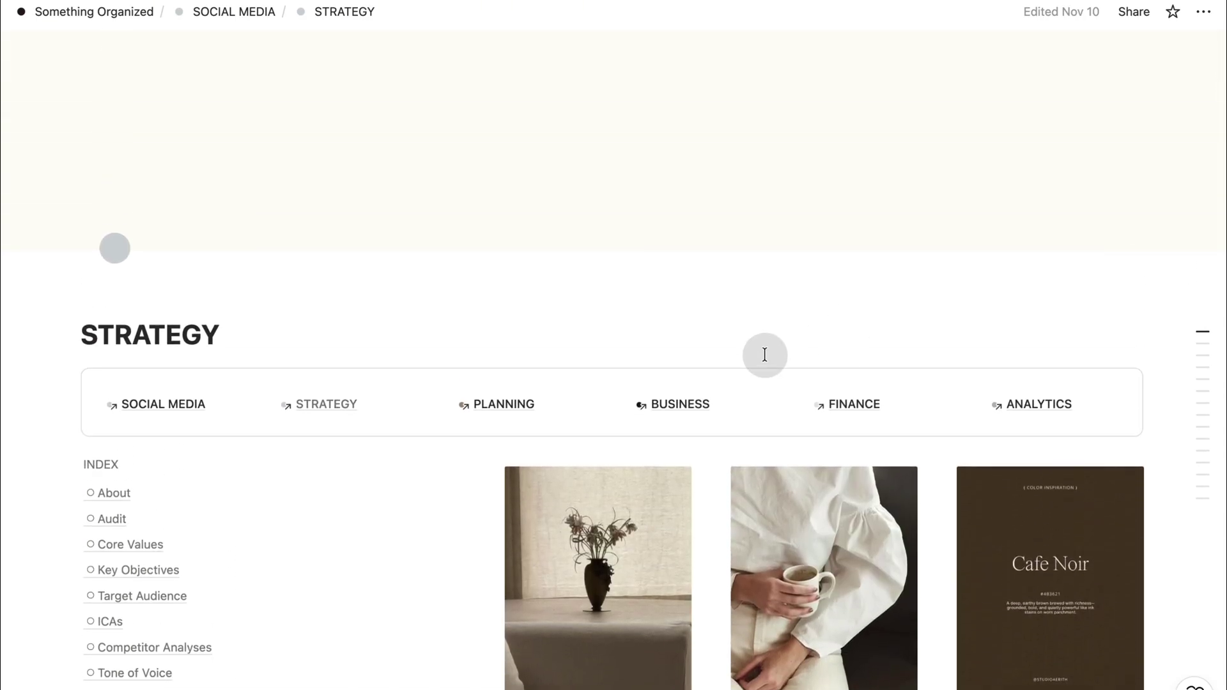
Step: Open the PLANNING page and scroll down to the CONTENT planner's November 2025 posts
left_click(513, 409)
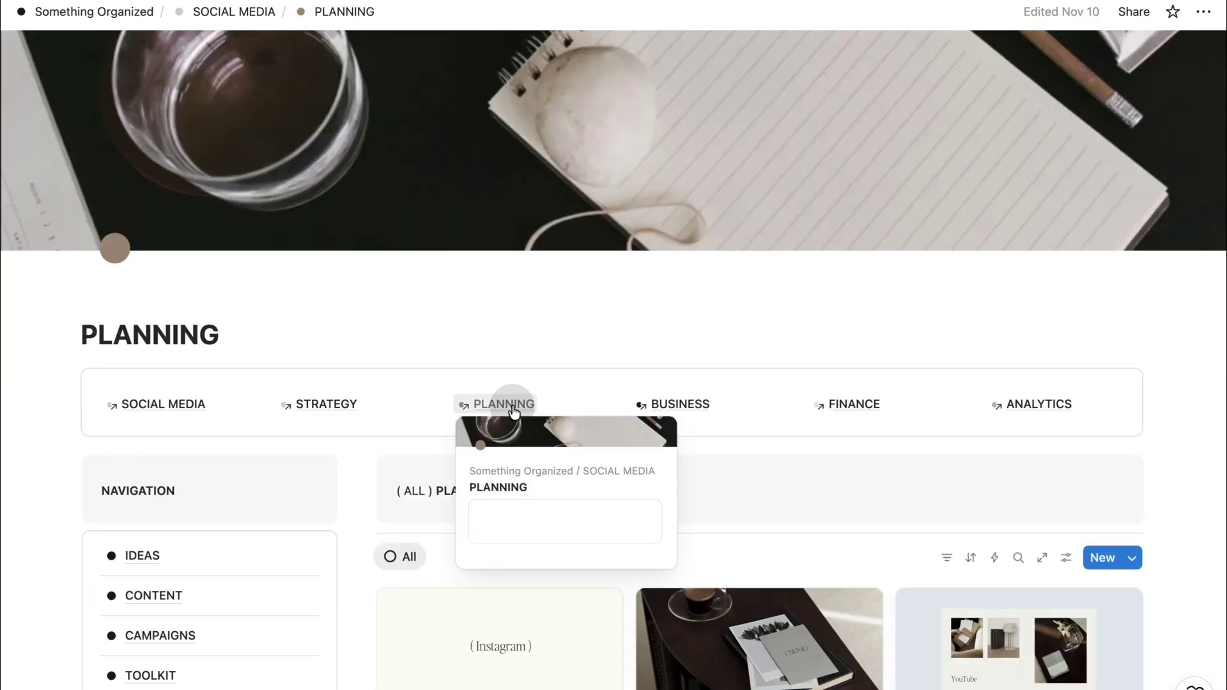
scroll(1171, 465, "down", 5)
scroll(1171, 467, "down", 2)
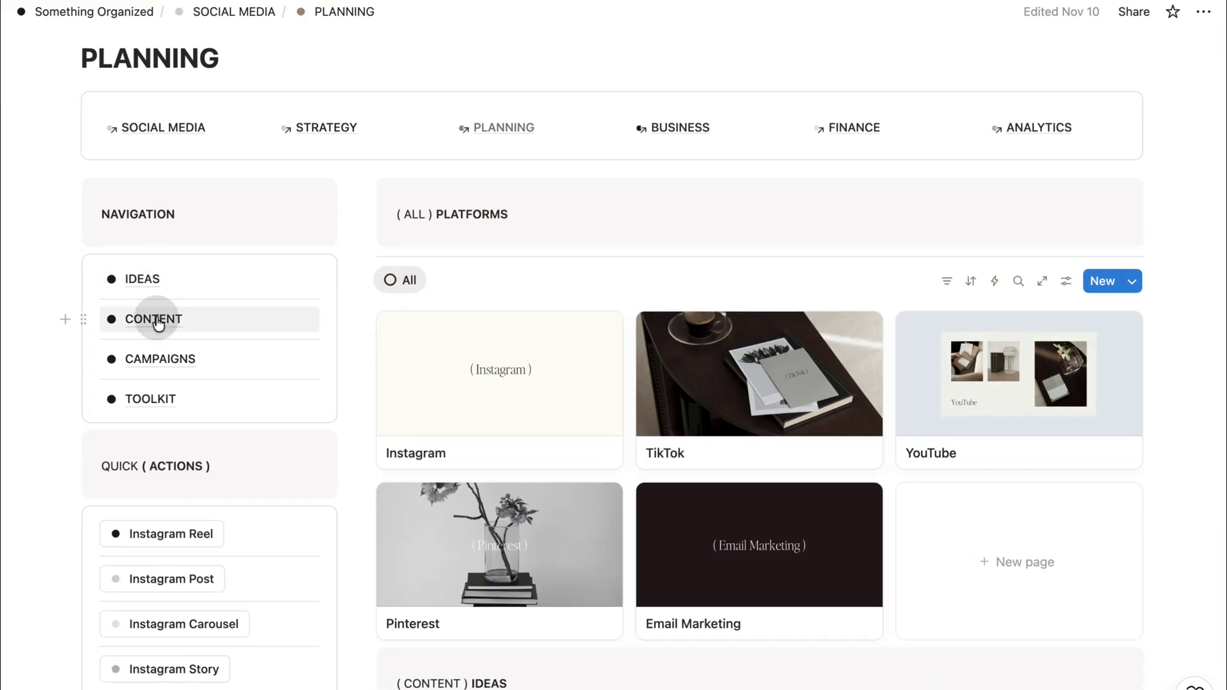
mouse_move(157, 321)
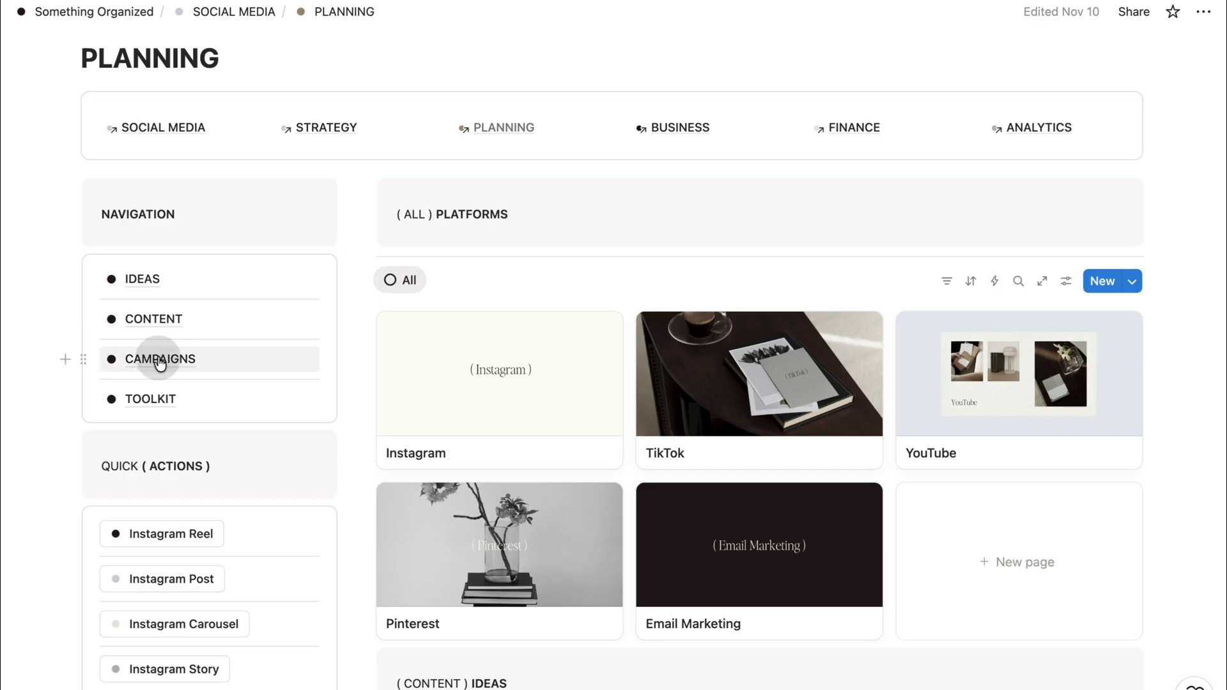
mouse_move(160, 403)
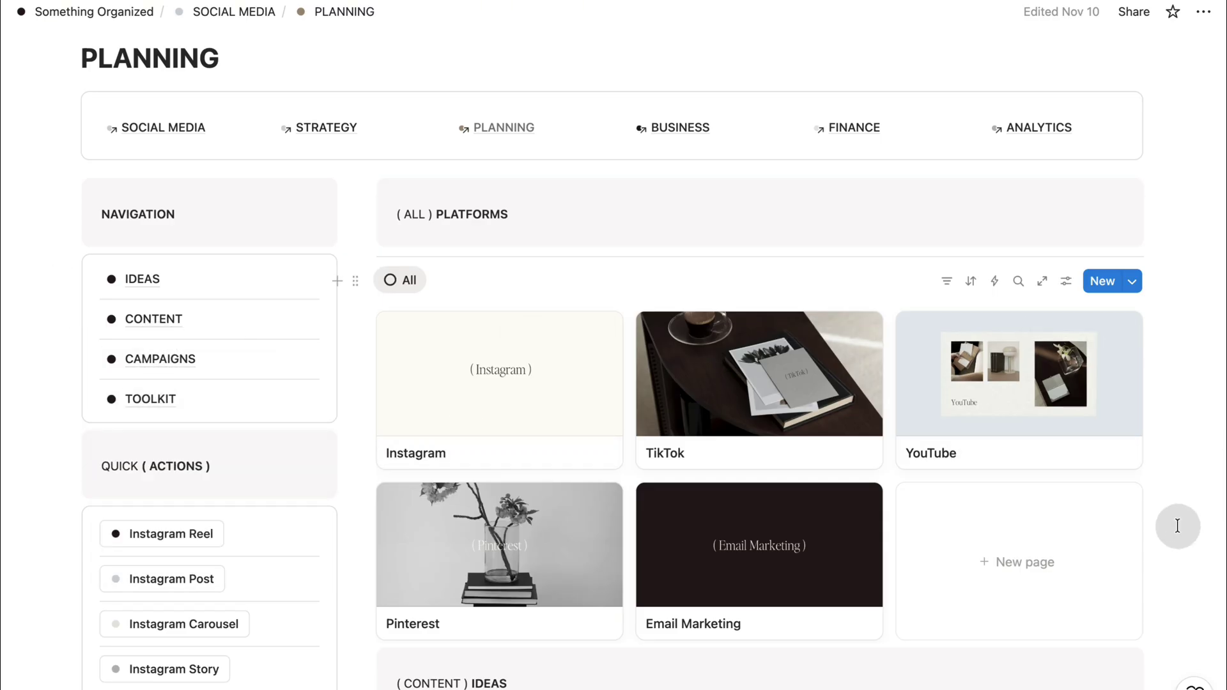
scroll(1176, 525, "down", 1)
scroll(1177, 525, "down", 4)
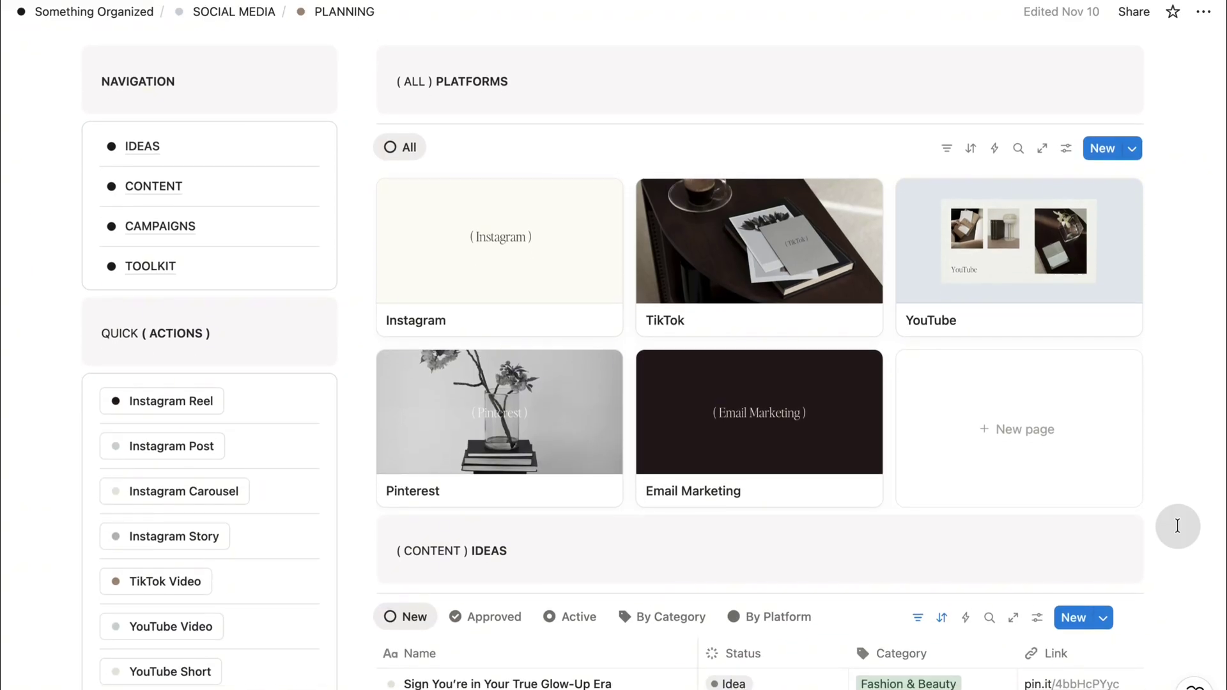
scroll(1178, 526, "down", 5)
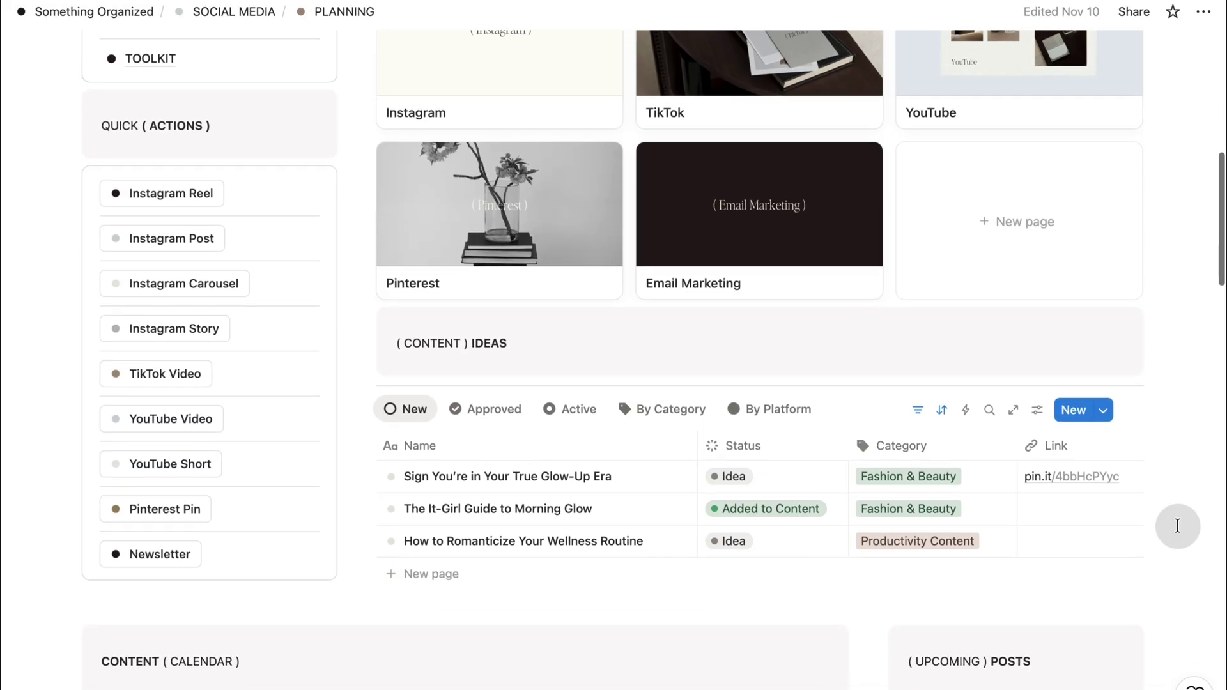
scroll(1178, 525, "down", 4)
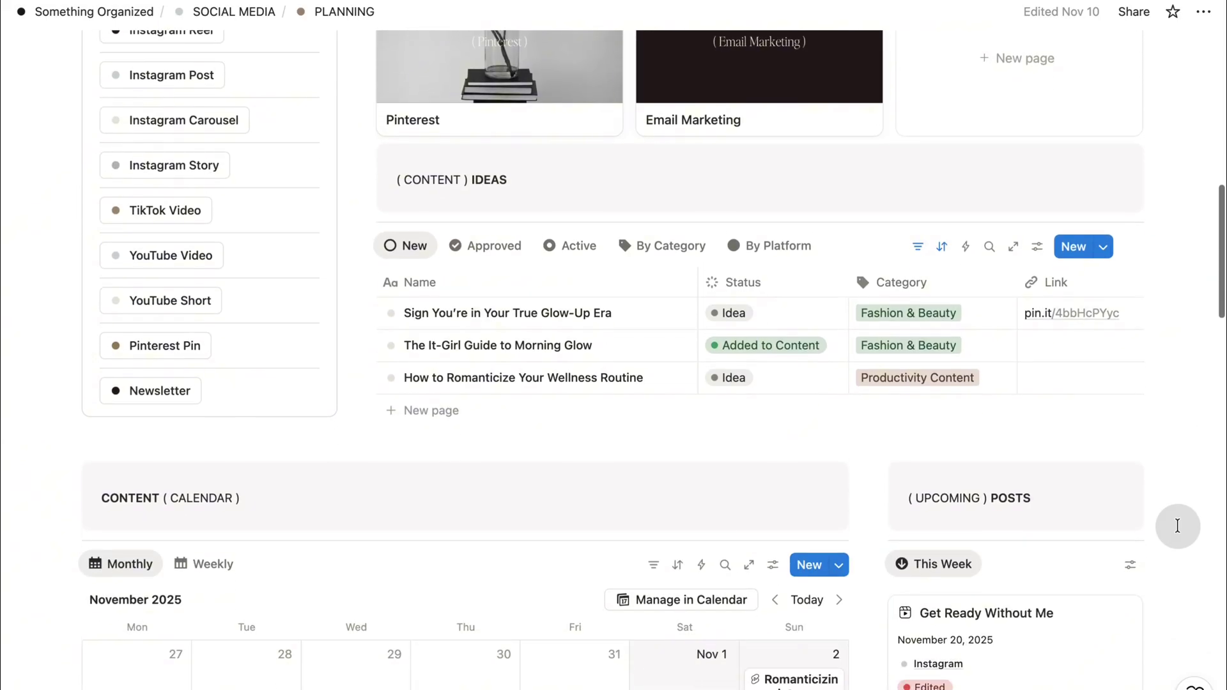
scroll(1178, 525, "down", 6)
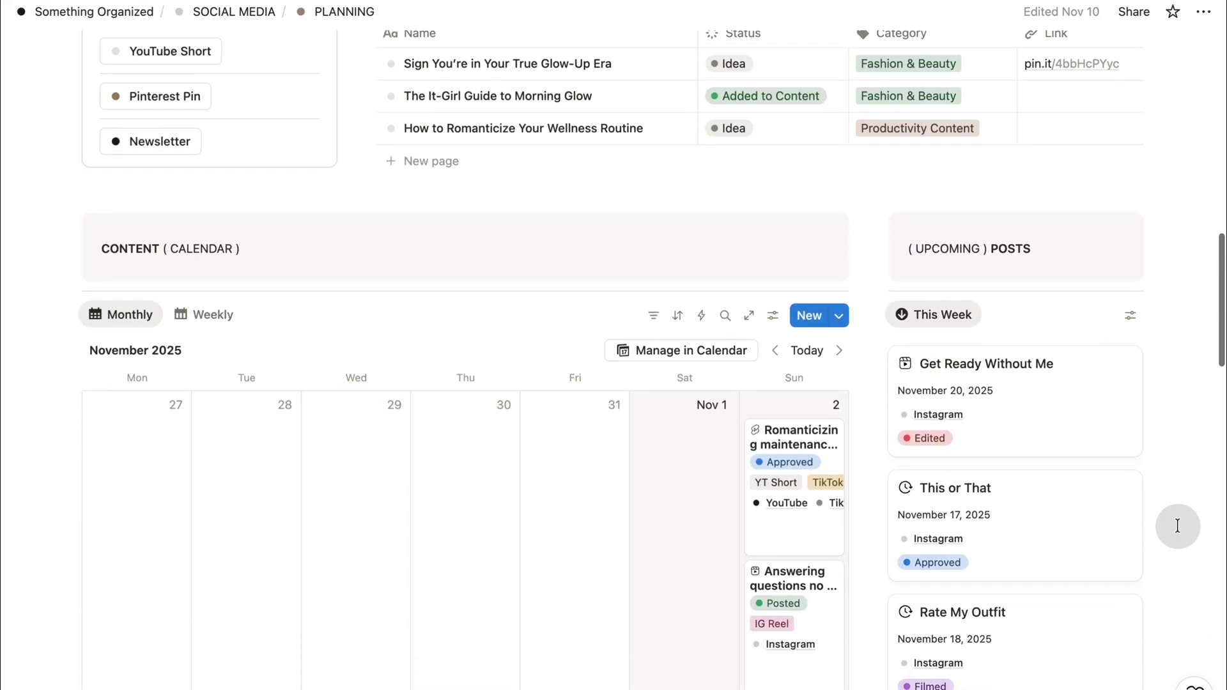
scroll(1177, 525, "down", 3)
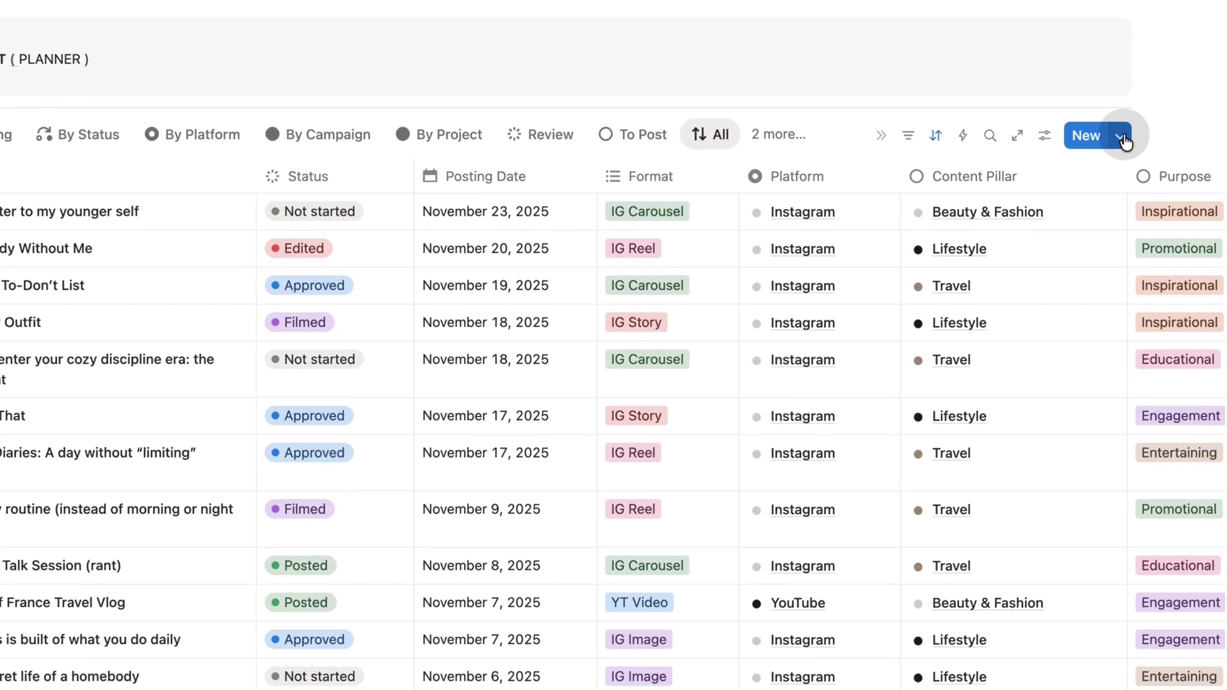
Step: Preview the New-post template list, dismiss it, then scroll PLANNING down to Campaigns
left_click(1120, 134)
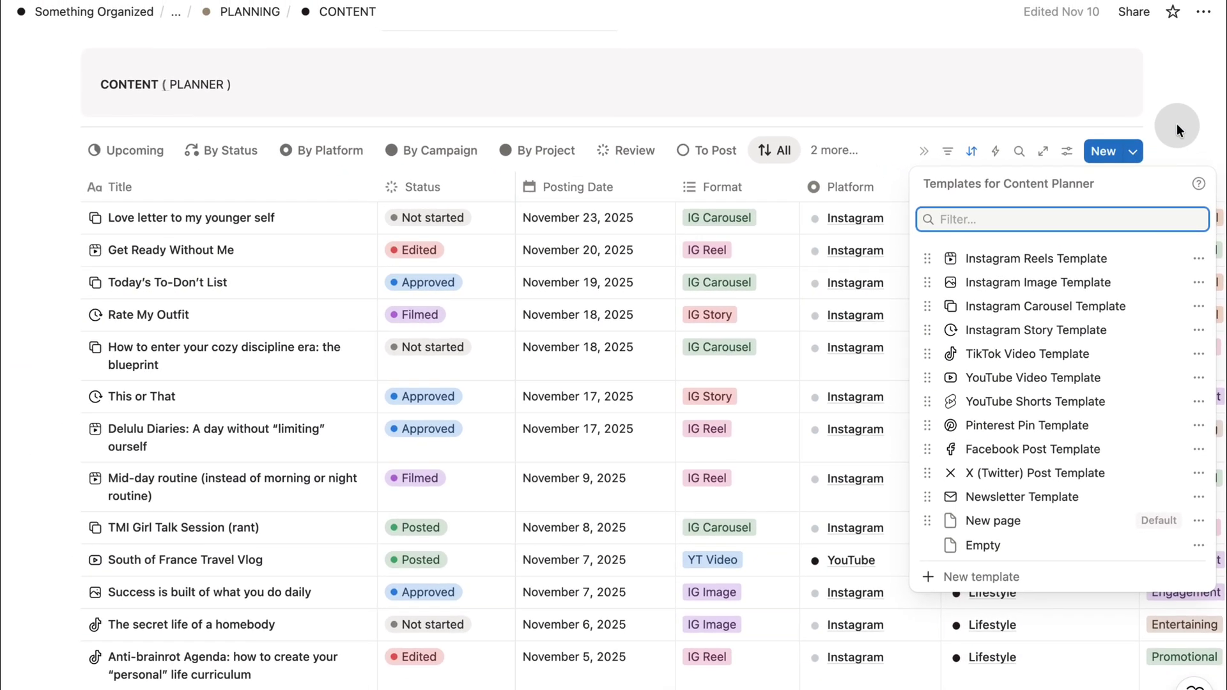
left_click(1175, 124)
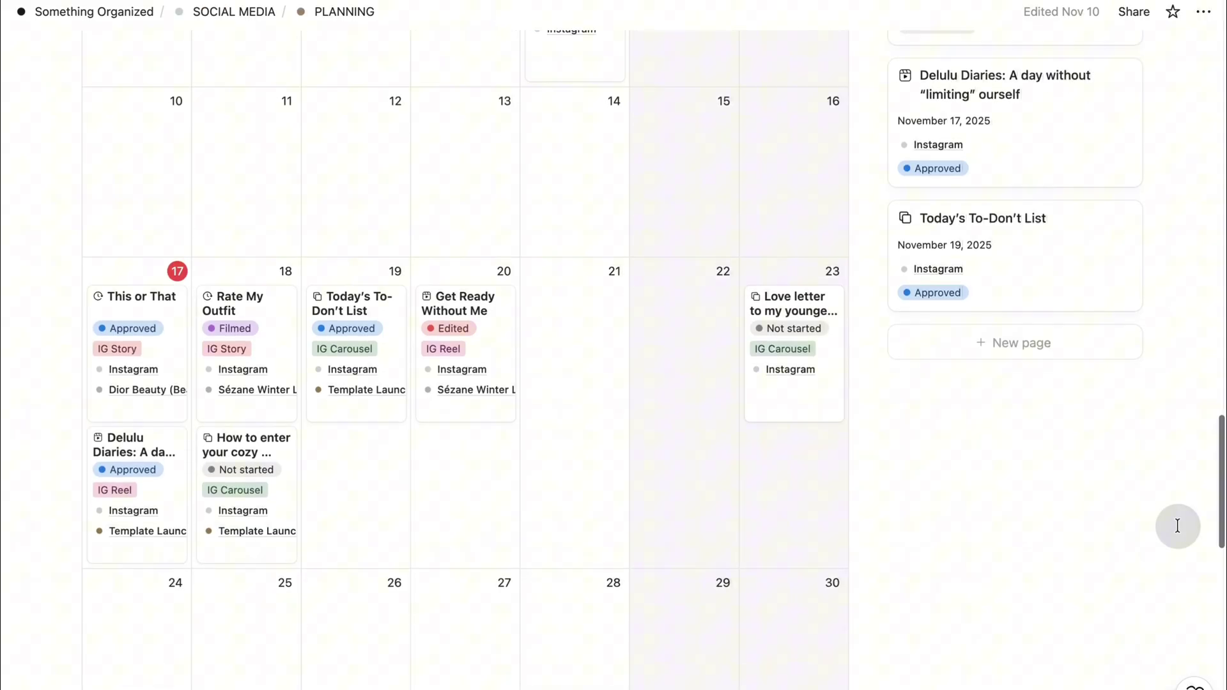
scroll(1178, 524, "down", 10)
scroll(1178, 525, "down", 3)
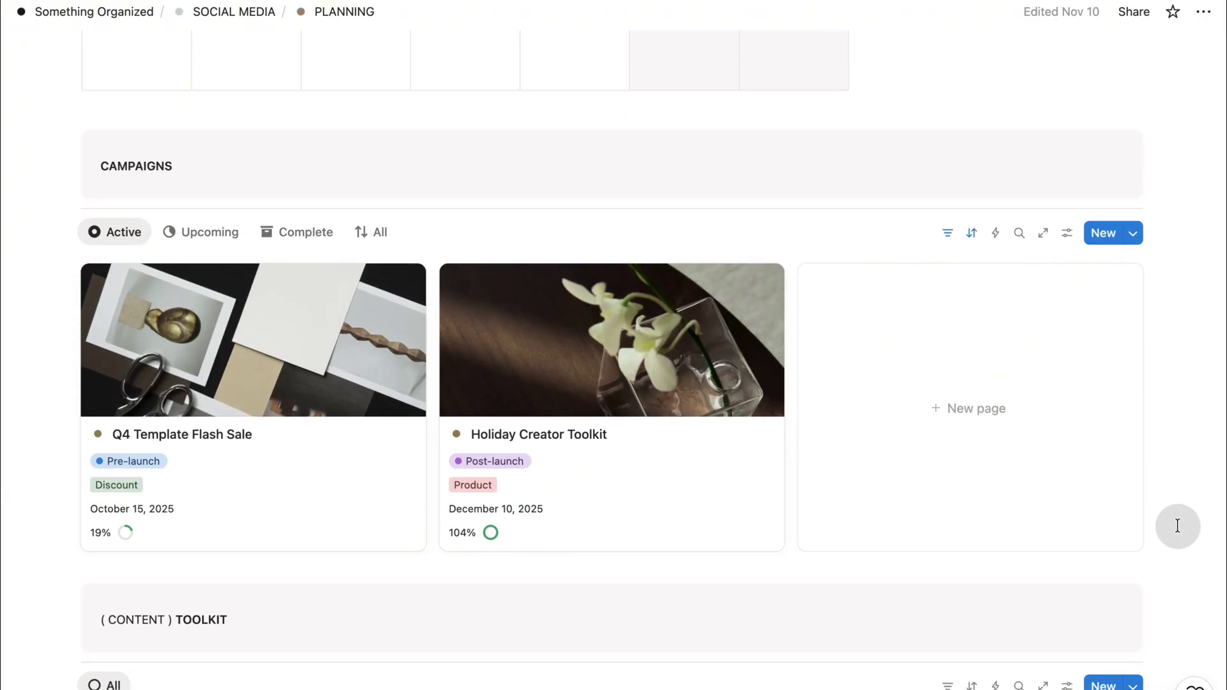
Step: Cycle the Campaigns views through Upcoming and Complete to the All table, showing all four campaigns
left_click(216, 234)
left_click(307, 235)
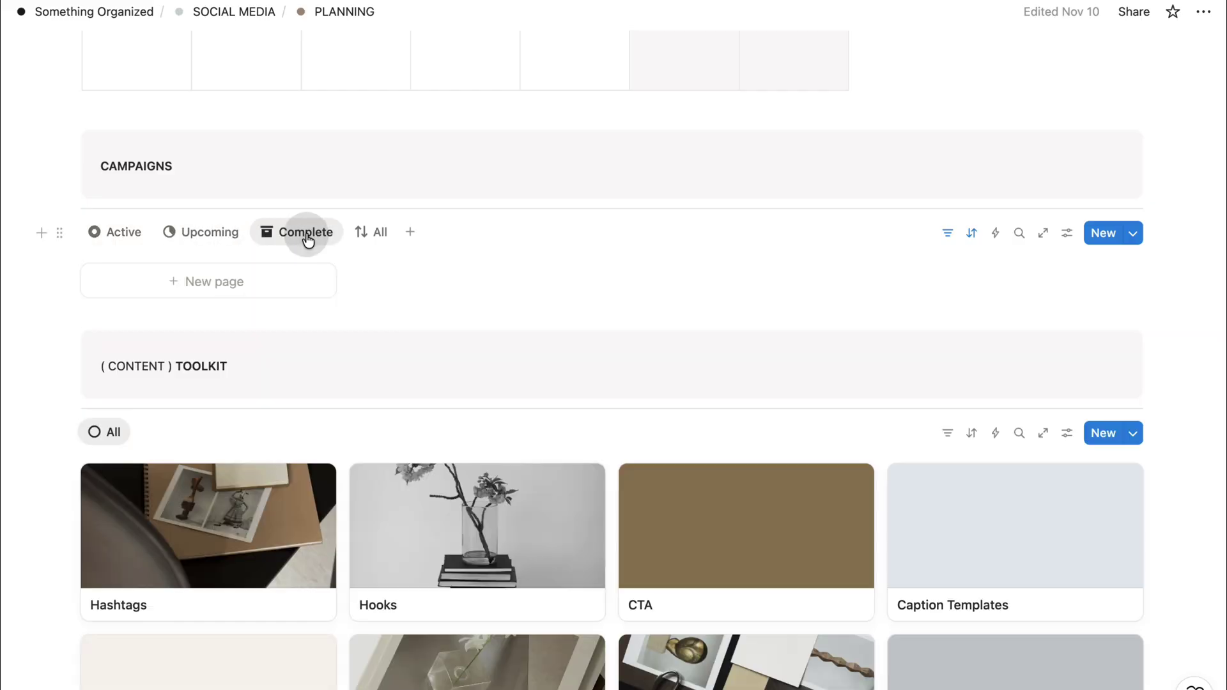
left_click(378, 236)
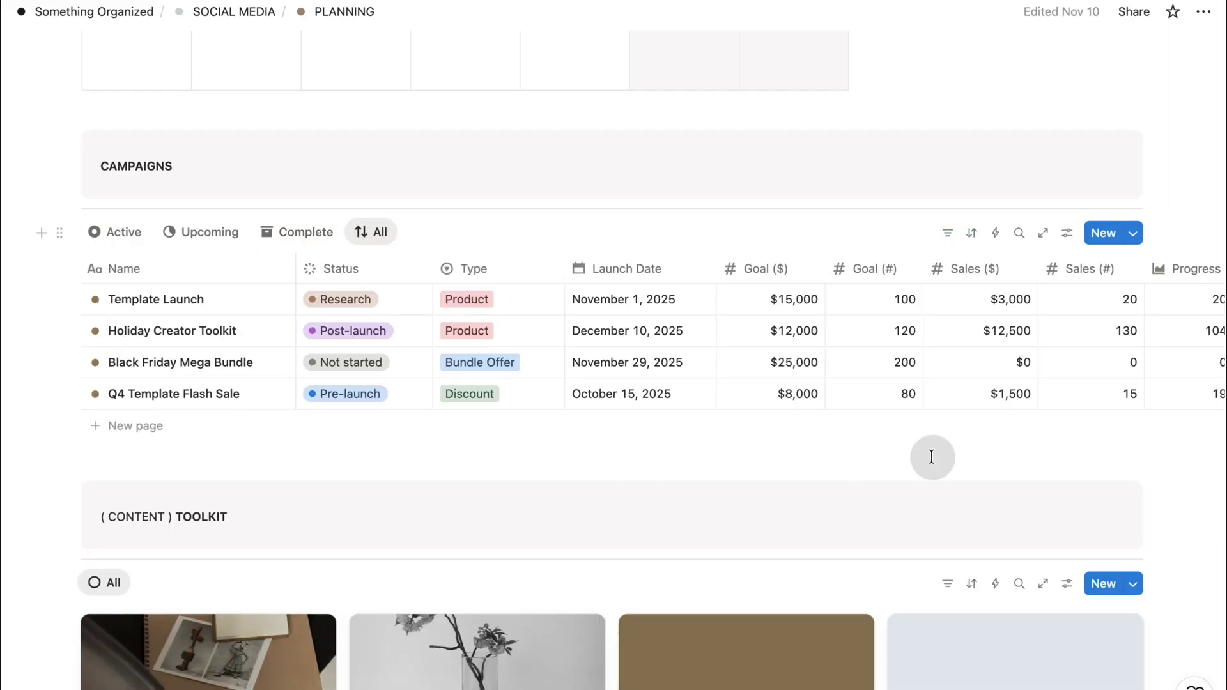
scroll(1197, 544, "down", 6)
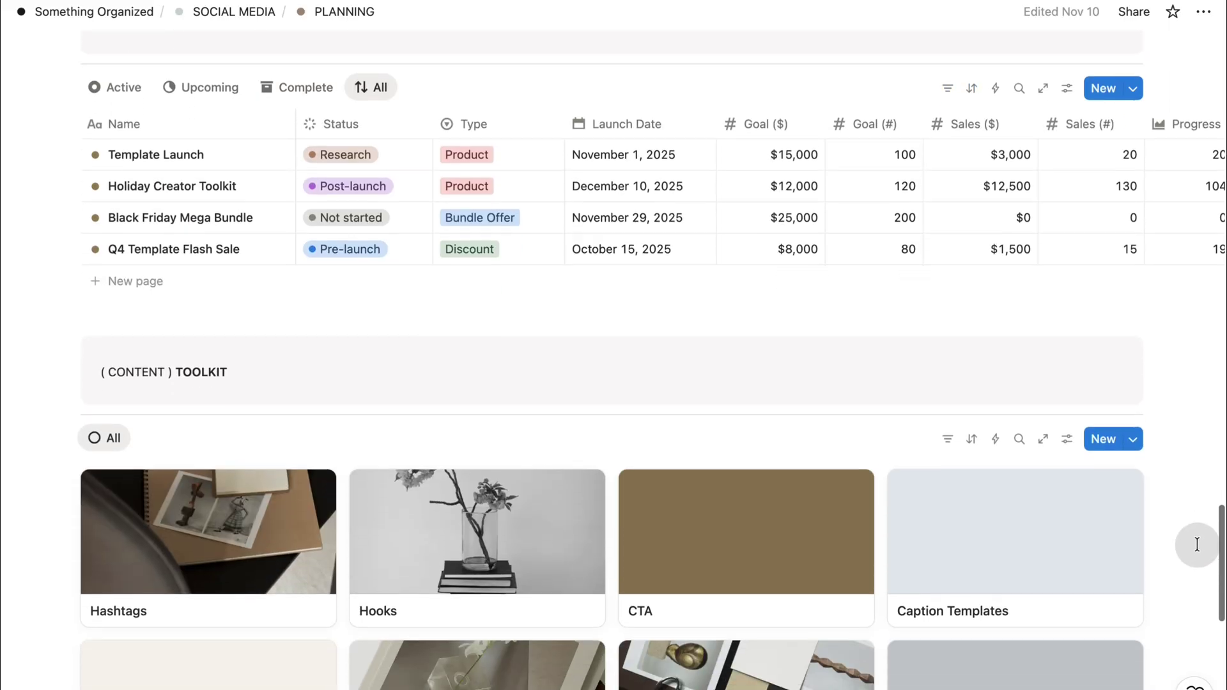
scroll(1197, 545, "down", 1)
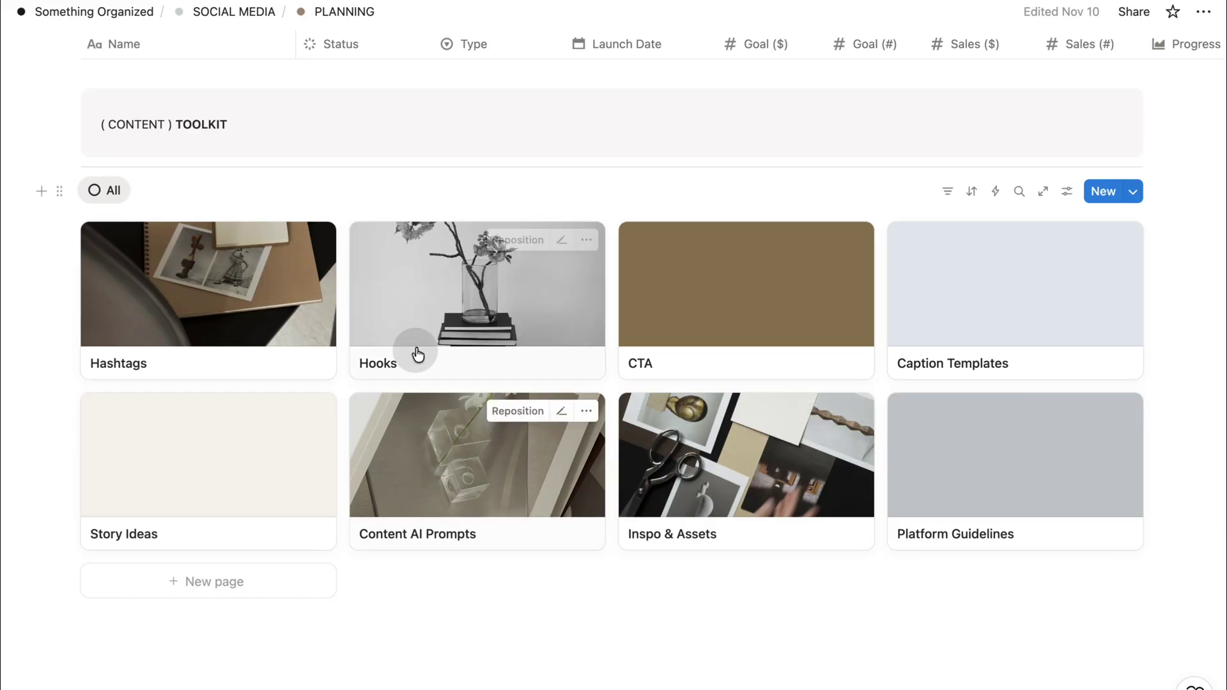
Step: Browse the Hooks toolkit page in side peek, then switch to the CTA toolkit page
left_click(462, 320)
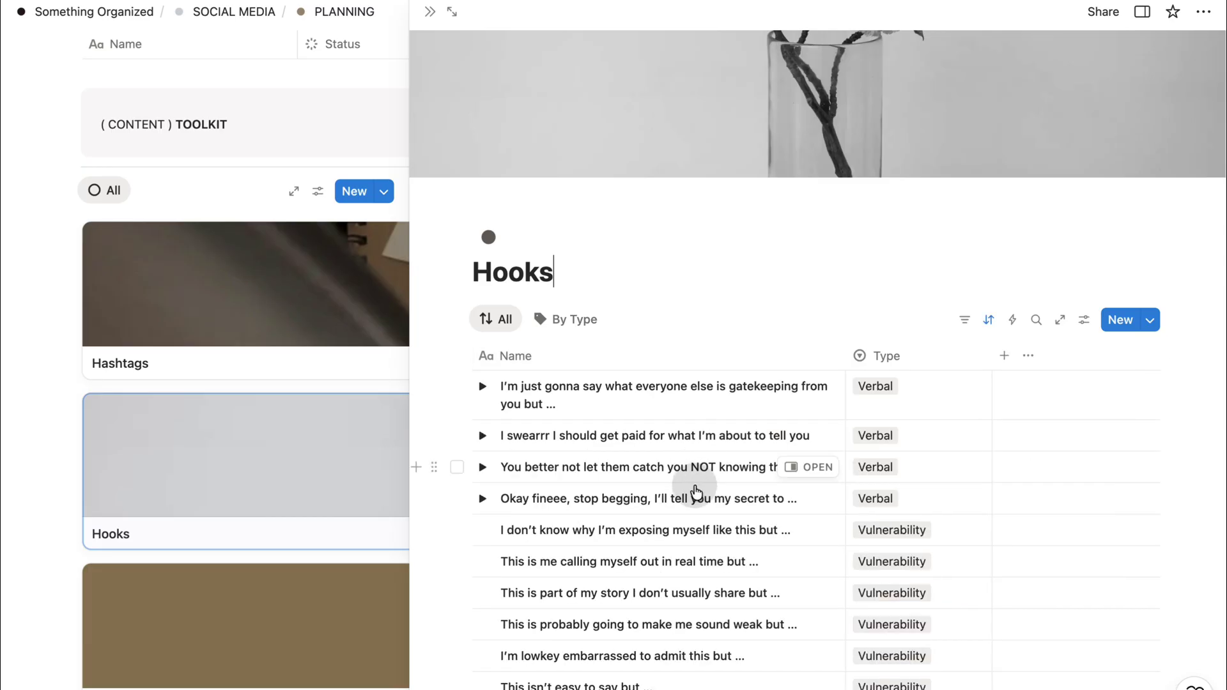
scroll(696, 506, "down", 5)
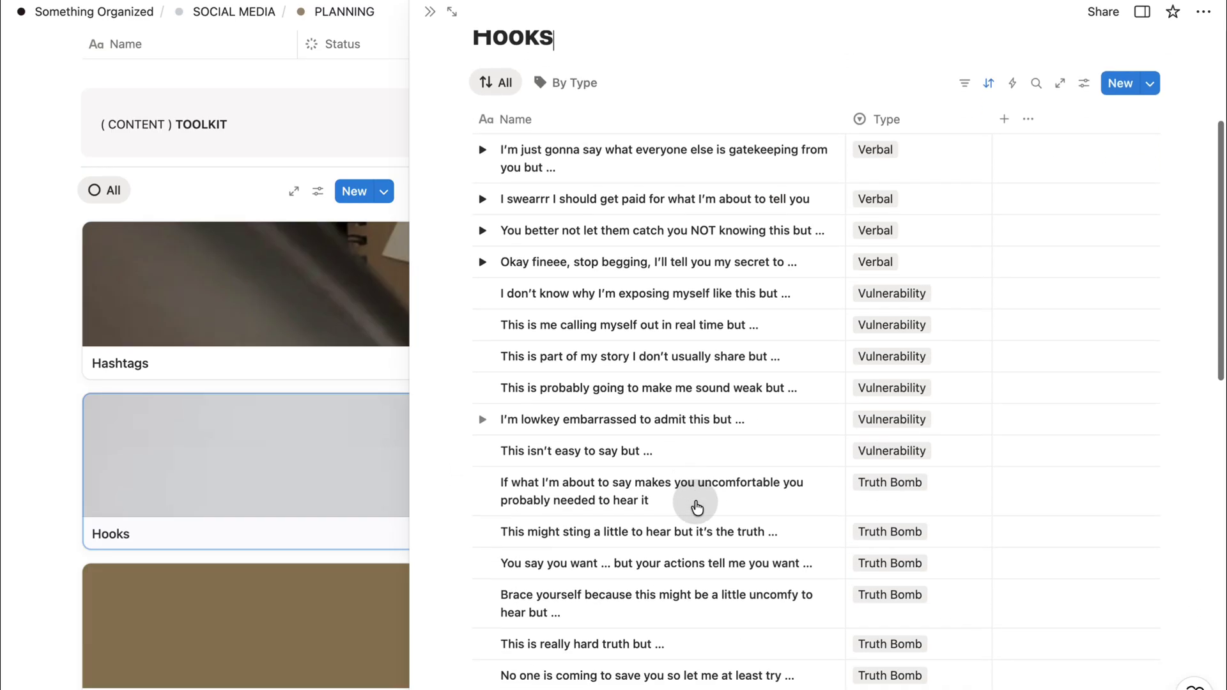
scroll(696, 507, "down", 6)
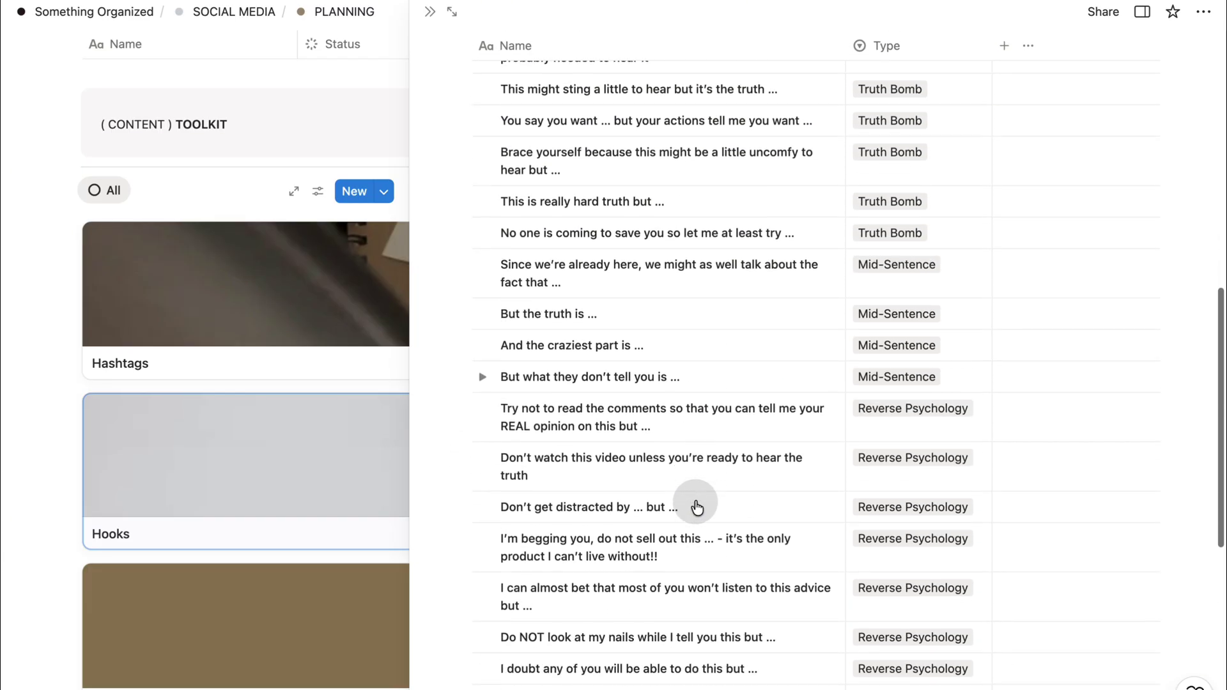
scroll(697, 507, "up", 10)
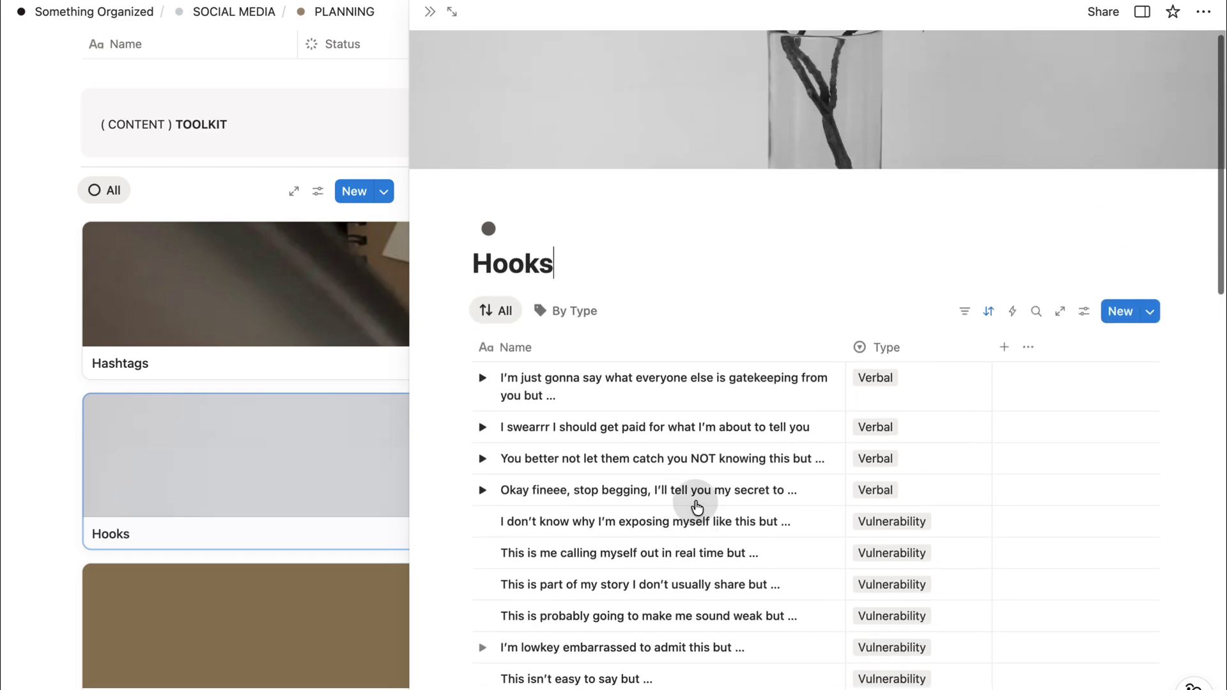
scroll(288, 537, "down", 3)
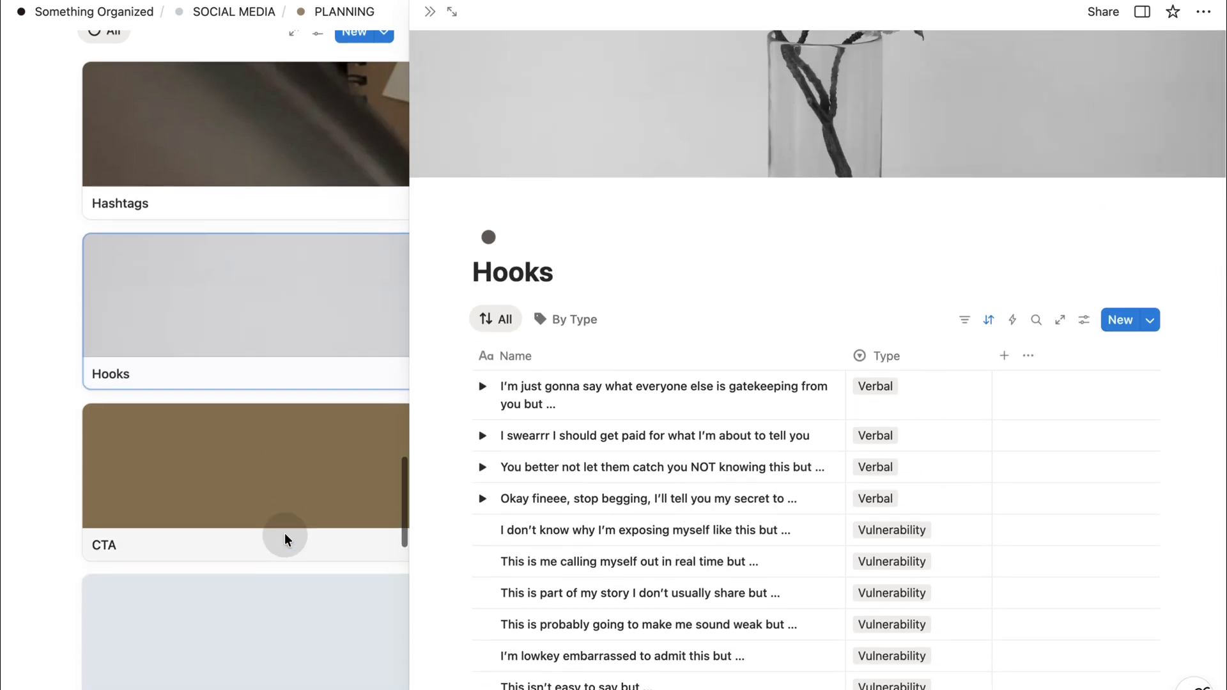
left_click(268, 476)
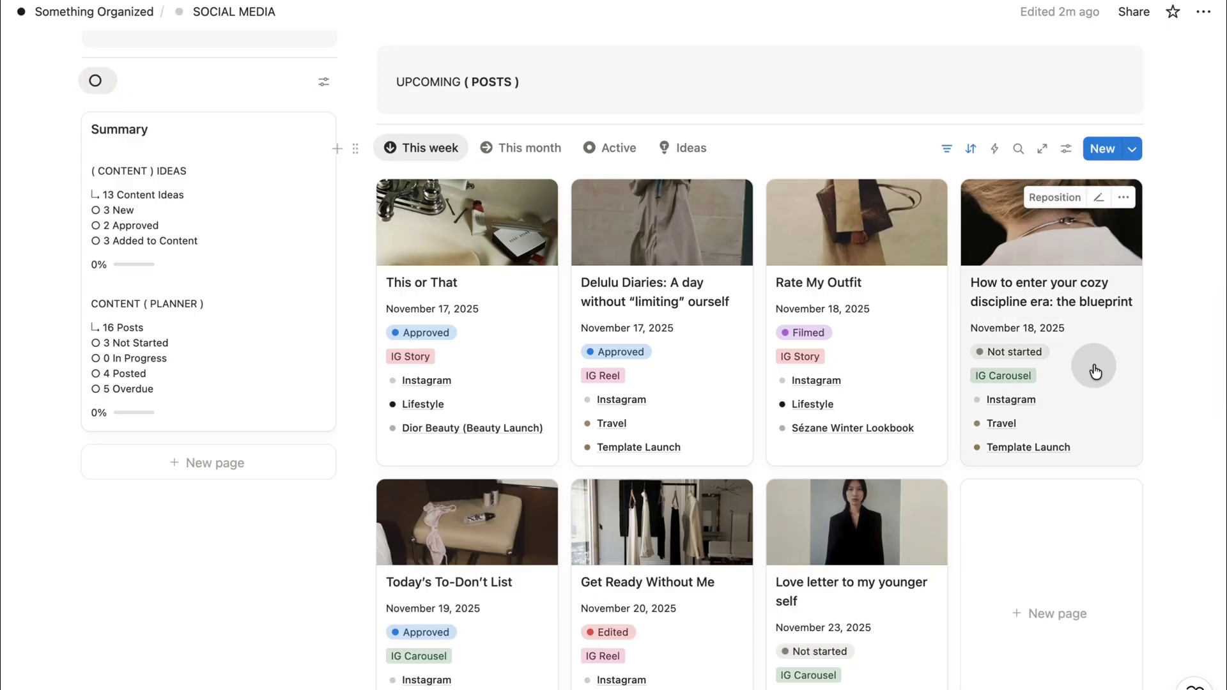
Step: Open 'How to enter your cozy discipline era' in side peek and scroll through its properties
left_click(1095, 370)
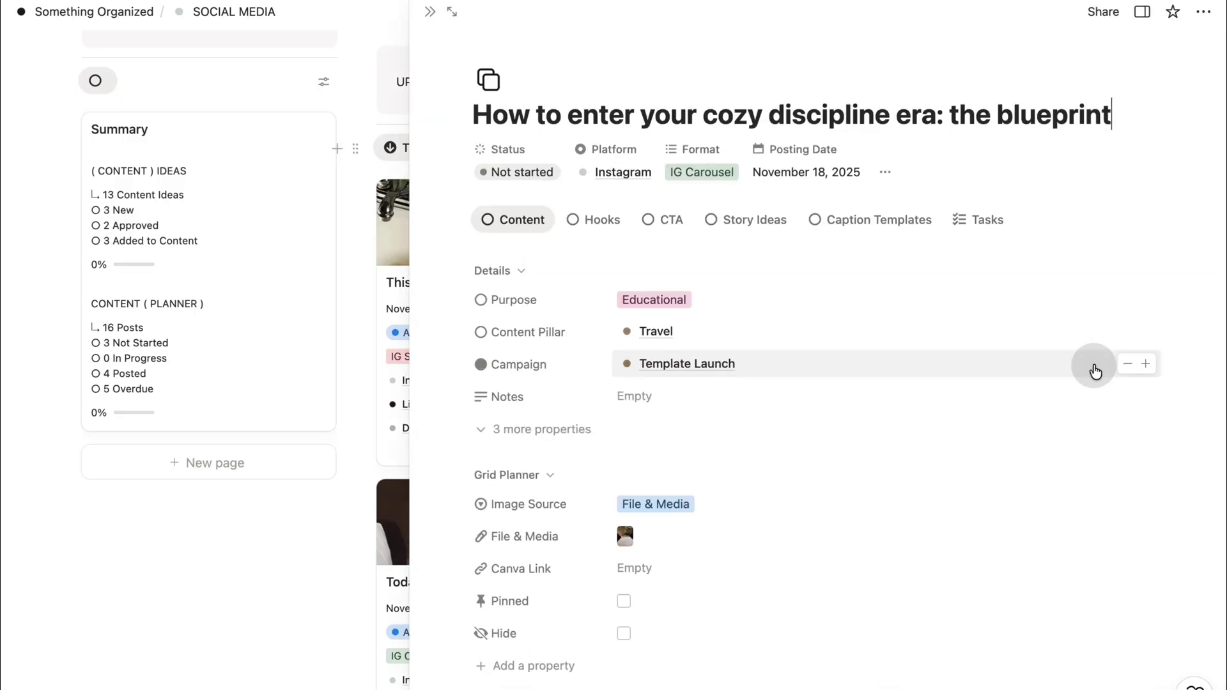
scroll(1125, 511, "down", 10)
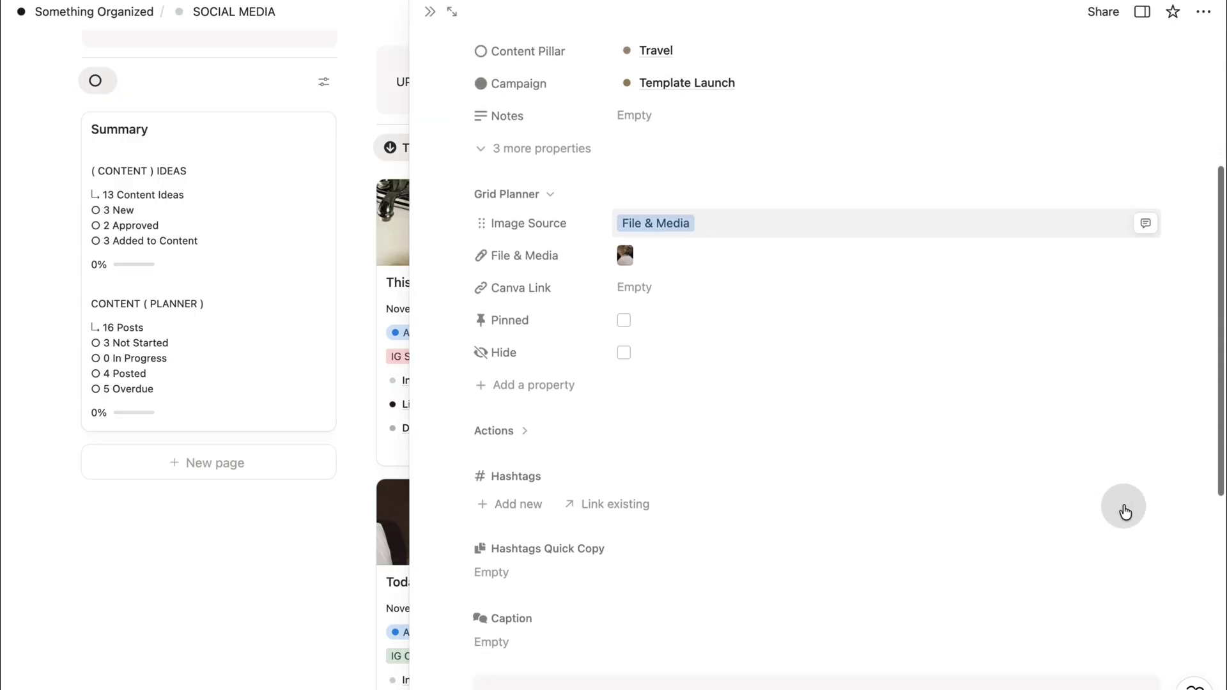
scroll(1123, 505, "down", 3)
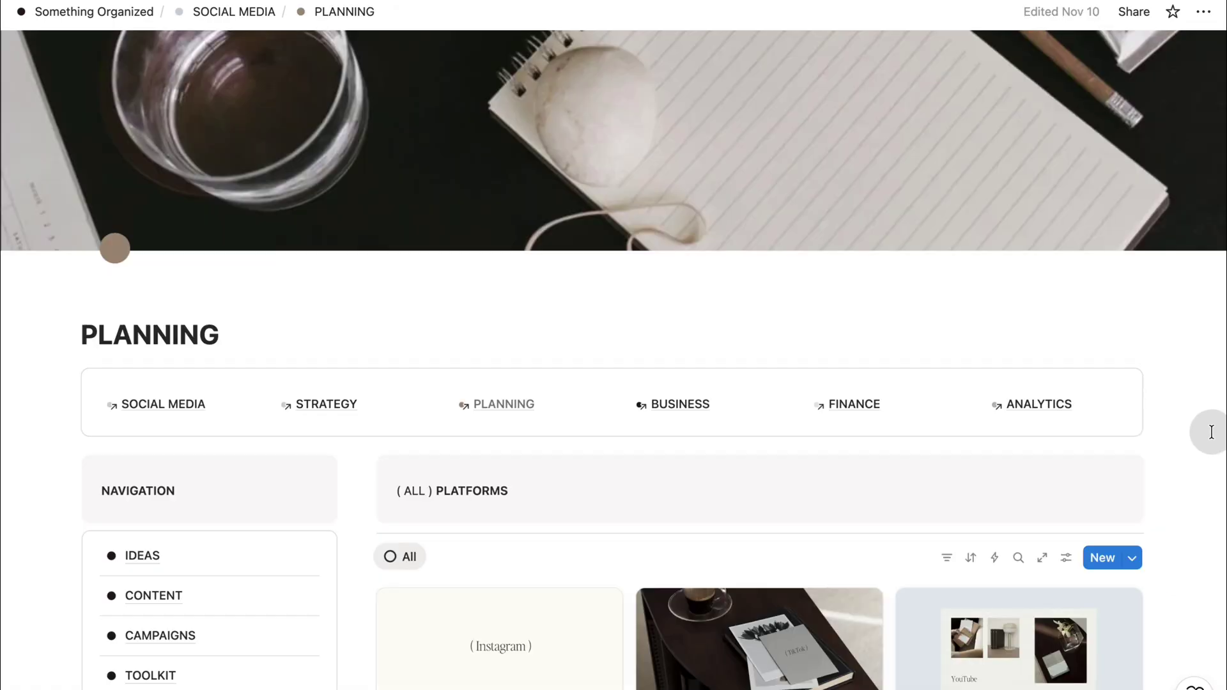
Step: Open the BUSINESS page and scroll to its Today tasks
left_click(685, 407)
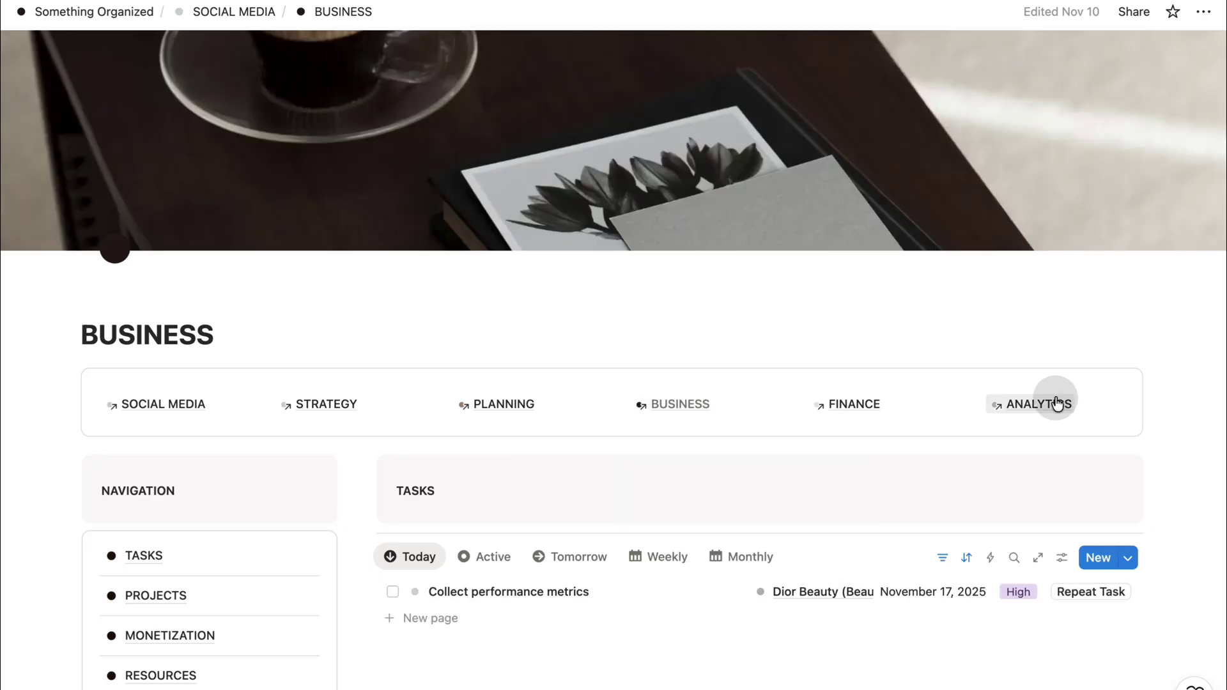
scroll(1179, 515, "down", 3)
scroll(1181, 519, "down", 1)
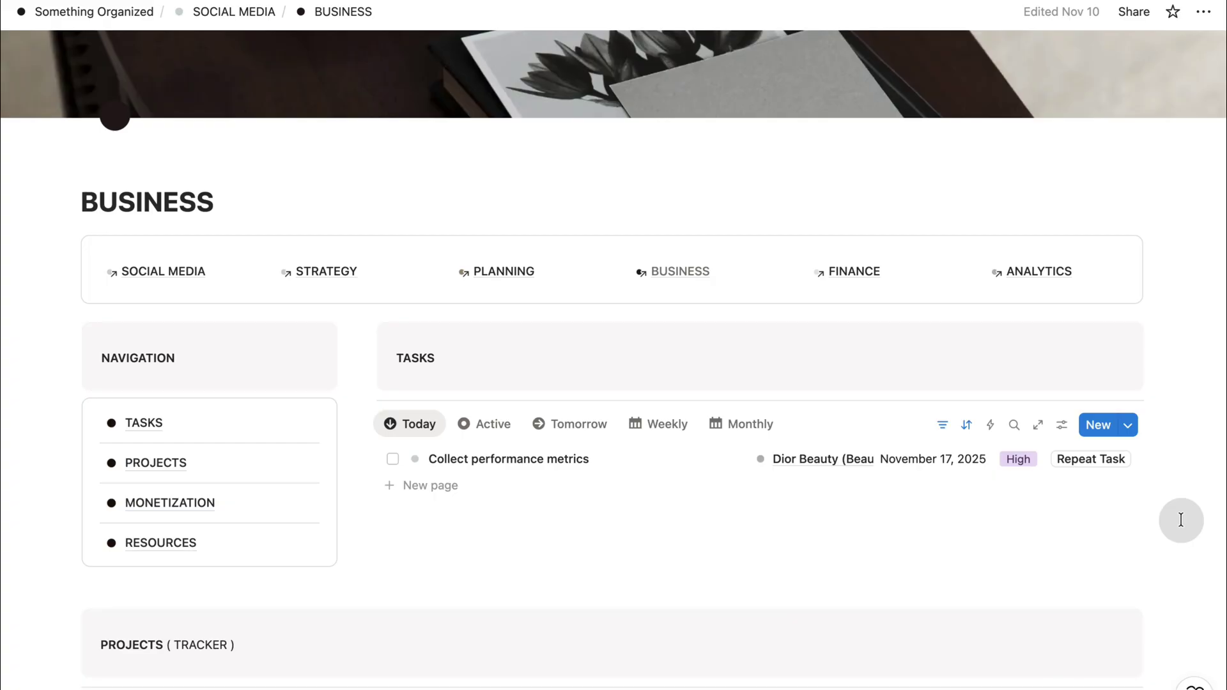
Step: Open TASKS and scroll through this week's three tasks and the Active table
left_click(145, 423)
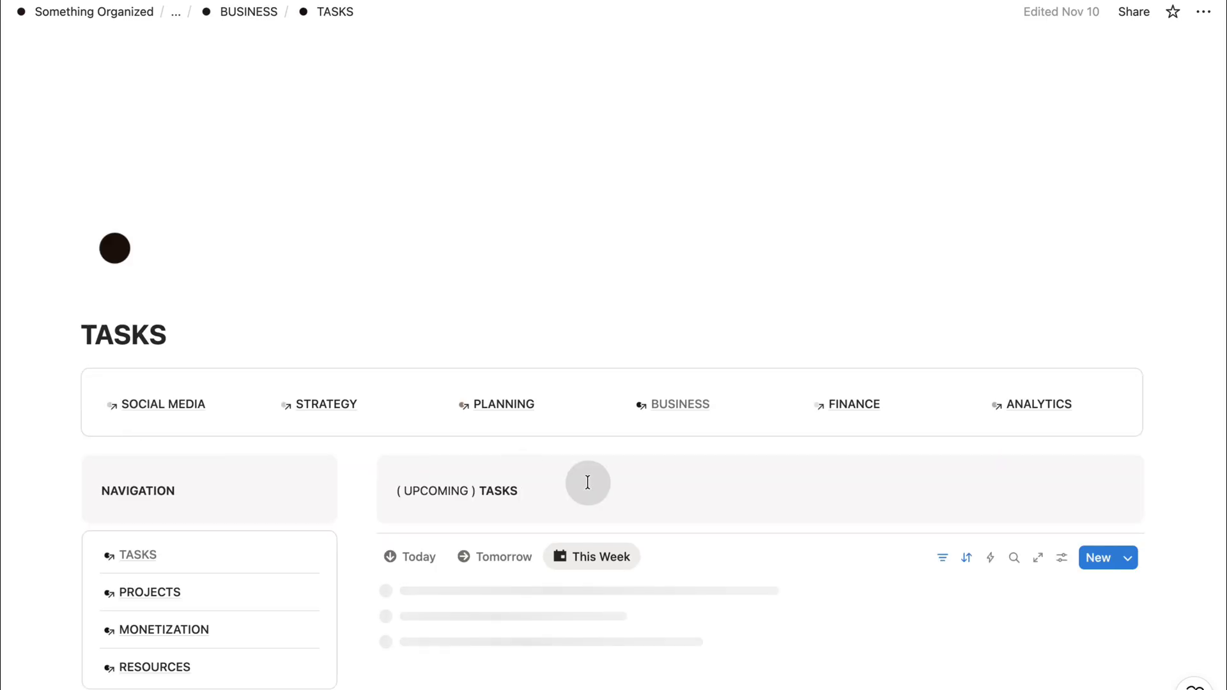
scroll(1190, 489, "down", 5)
scroll(1183, 496, "down", 5)
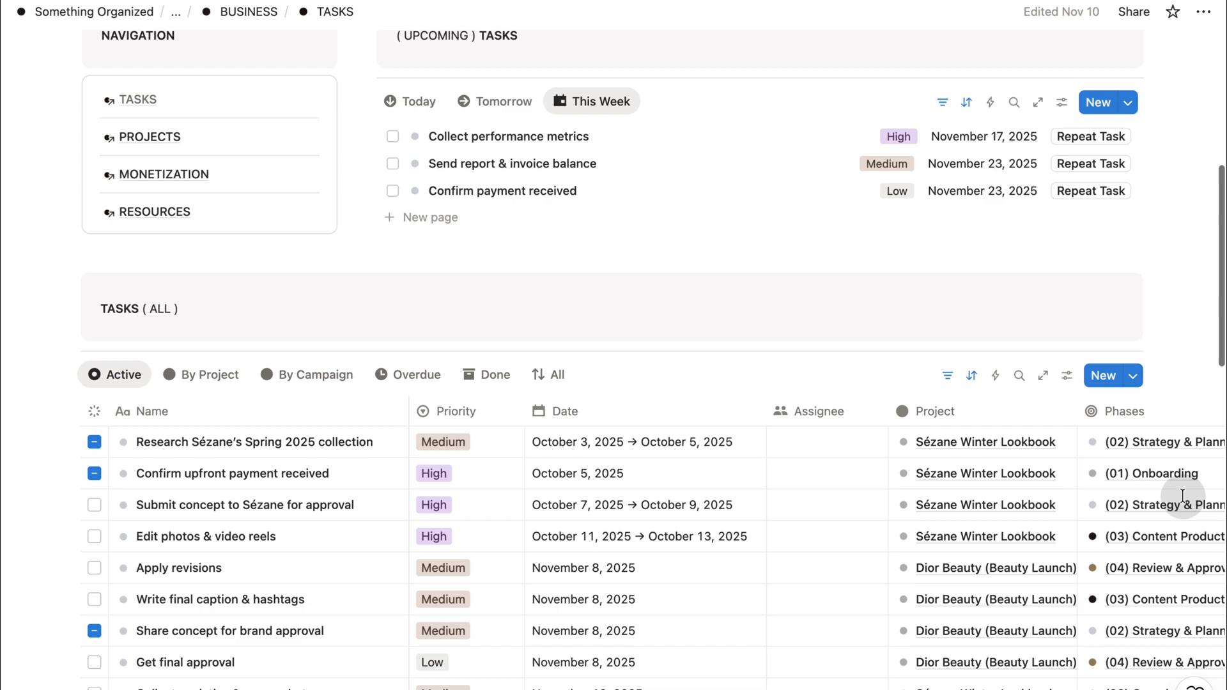
scroll(1185, 502, "up", 3)
scroll(1184, 501, "up", 5)
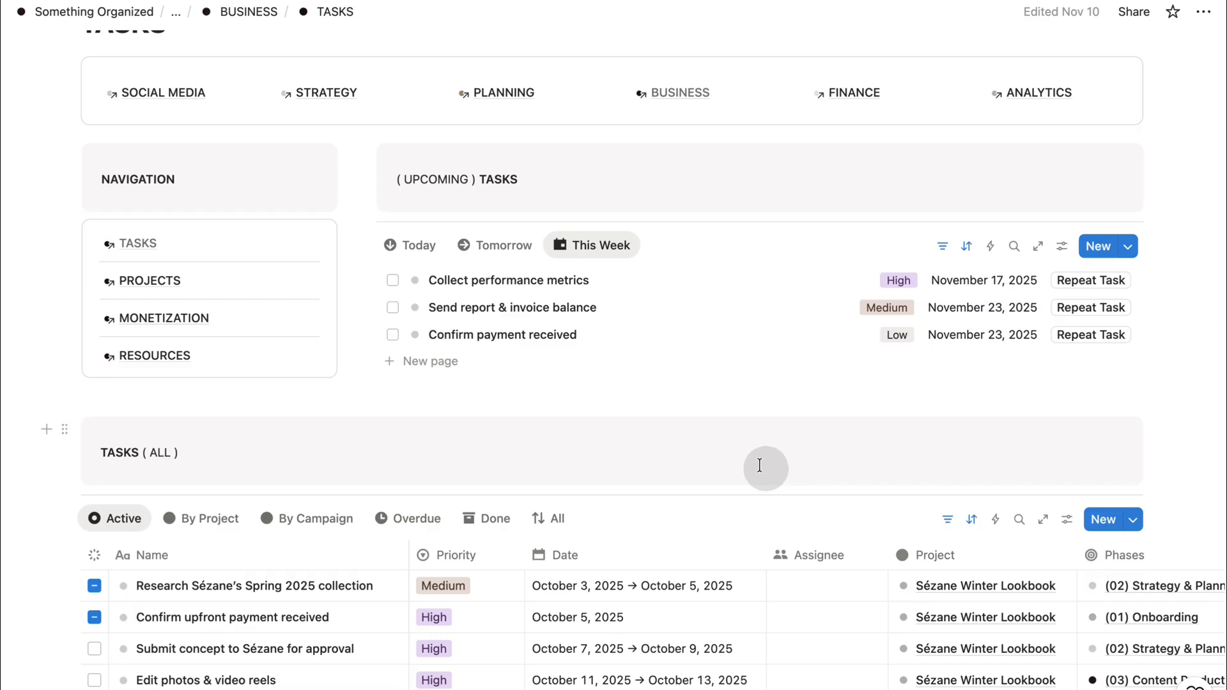
Step: Log a one-minute tracked session on 'Collect performance metrics' with Start and Stop Tracker
left_click(563, 279)
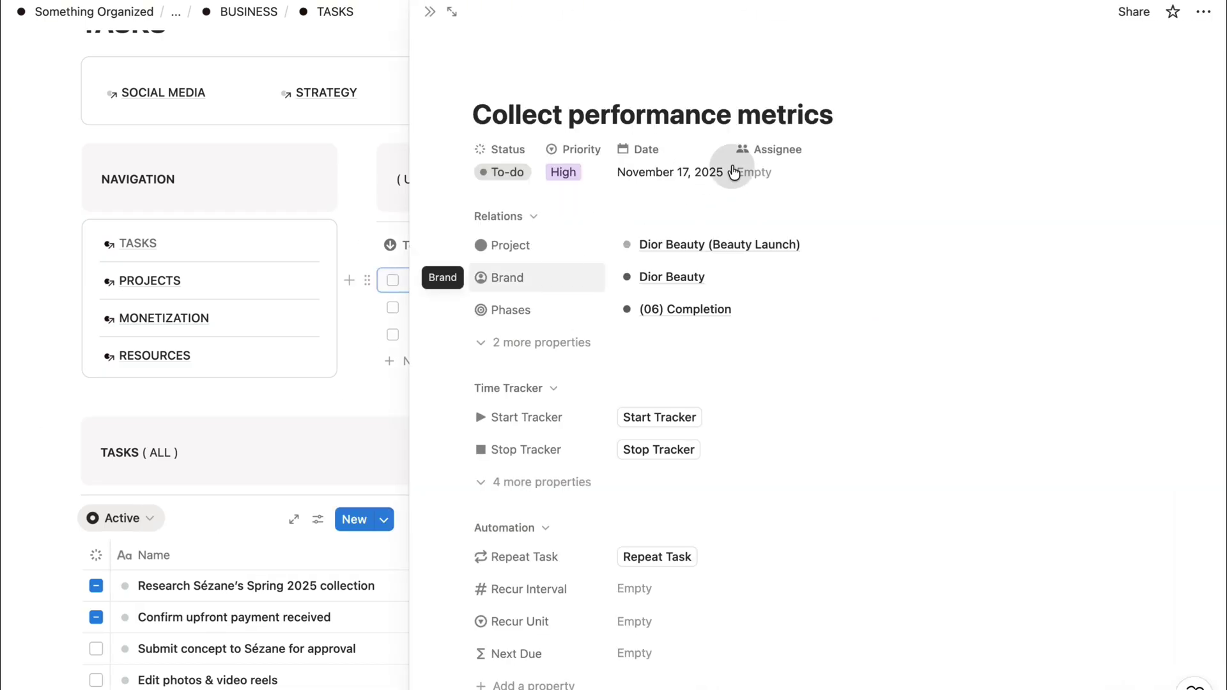
scroll(913, 474, "down", 2)
scroll(914, 475, "down", 3)
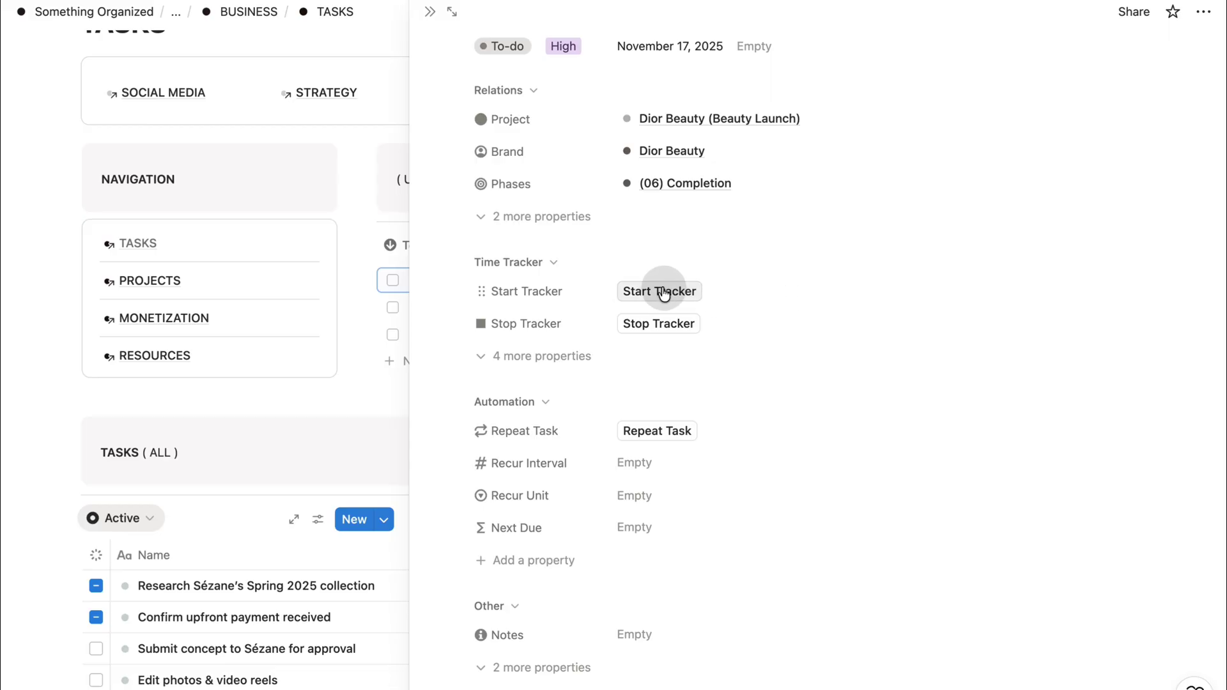
left_click(662, 293)
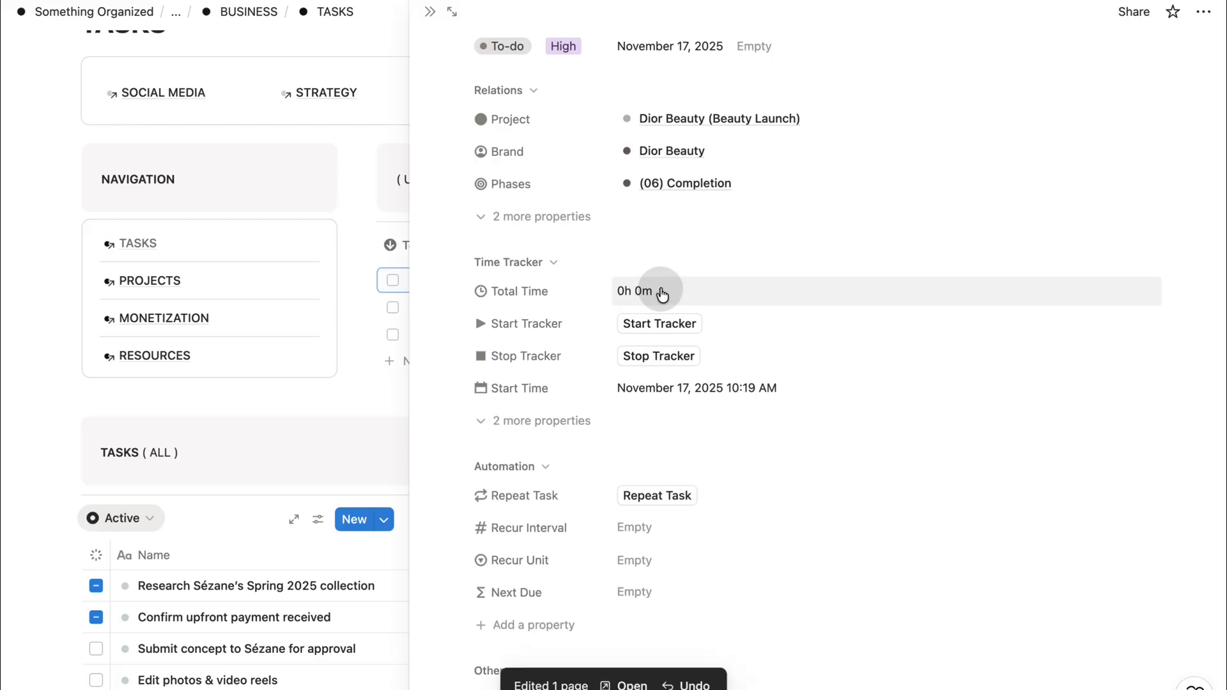
left_click(674, 364)
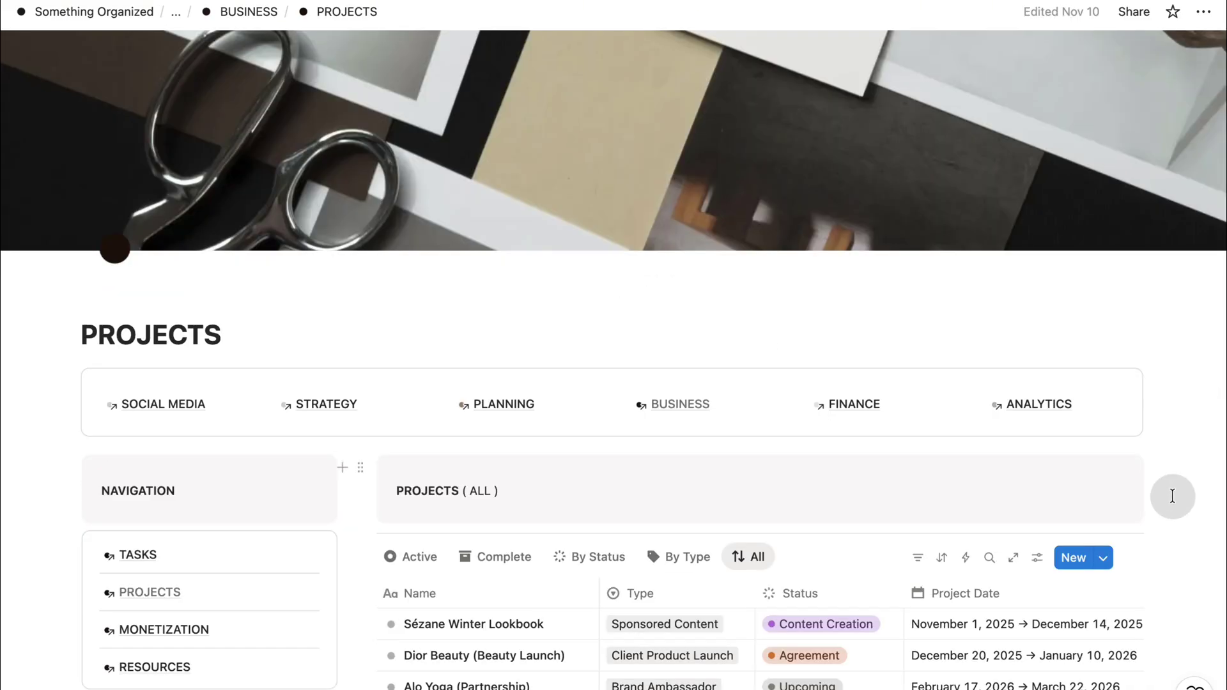
Step: Switch PROJECTS to the Active gallery showing Alo Yoga and Dior Beauty
scroll(1172, 496, "down", 5)
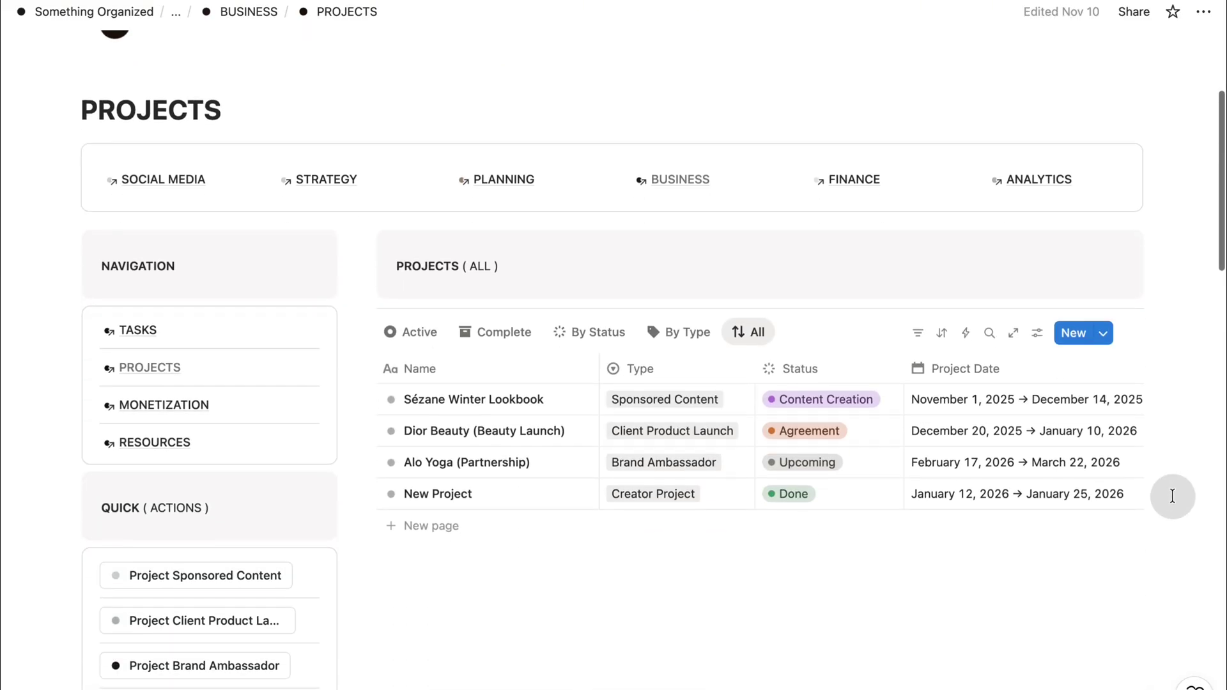
left_click(421, 333)
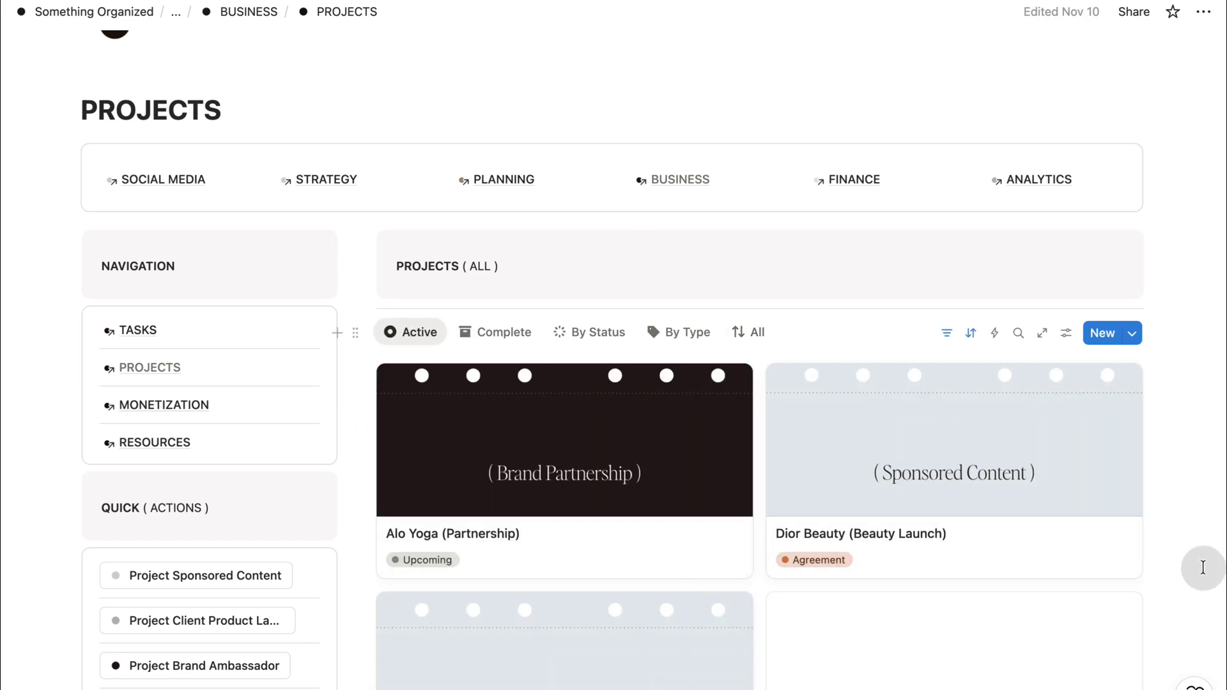
scroll(1202, 567, "down", 2)
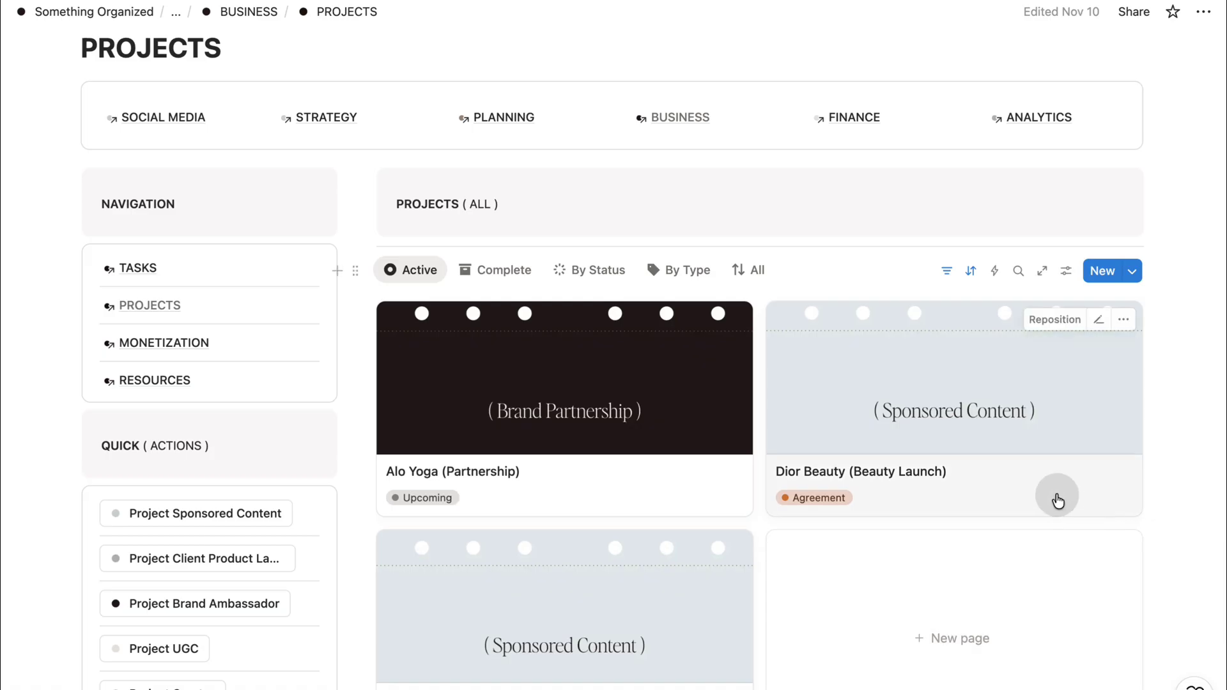
Step: Open the Dior Beauty (Beauty Launch) project and scroll through its tasks, from Strategy & Planning to Completion
left_click(1058, 501)
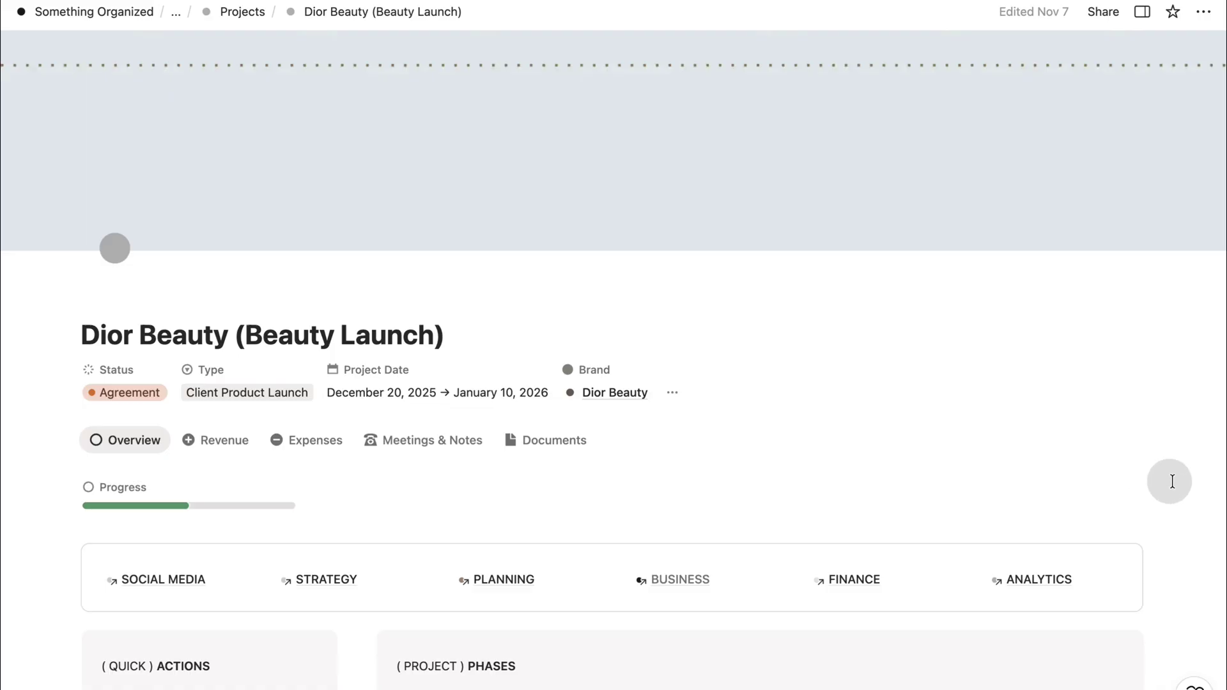
scroll(1178, 516, "down", 5)
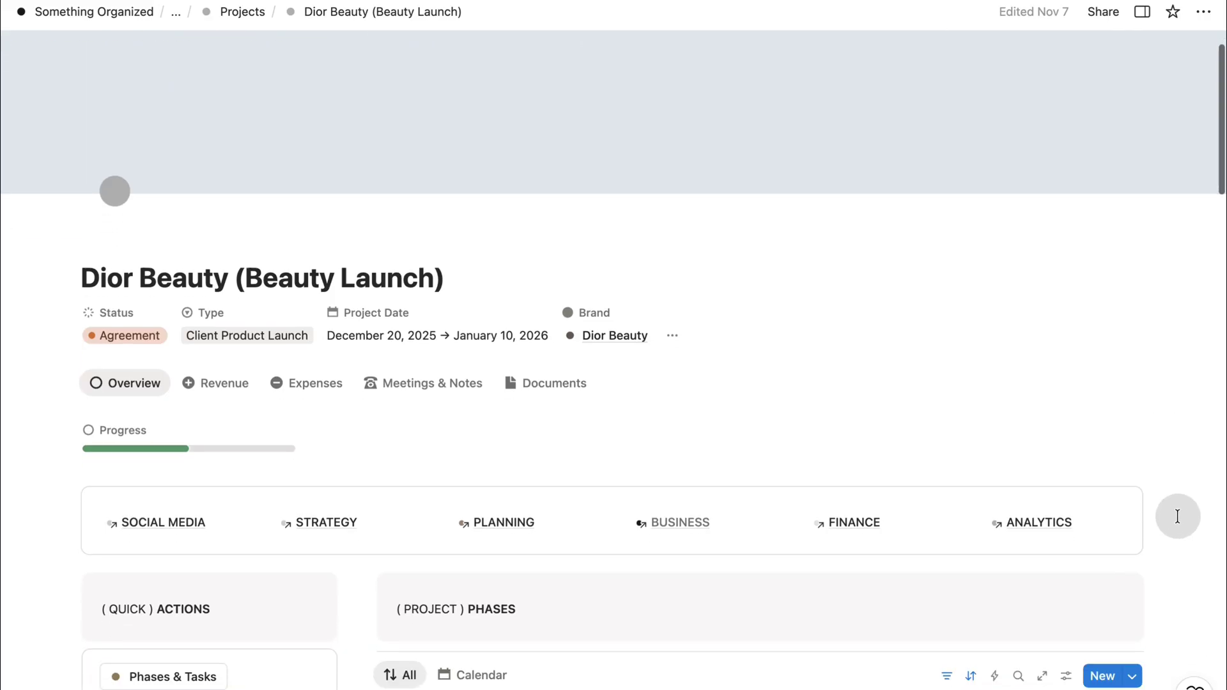
scroll(1177, 516, "down", 10)
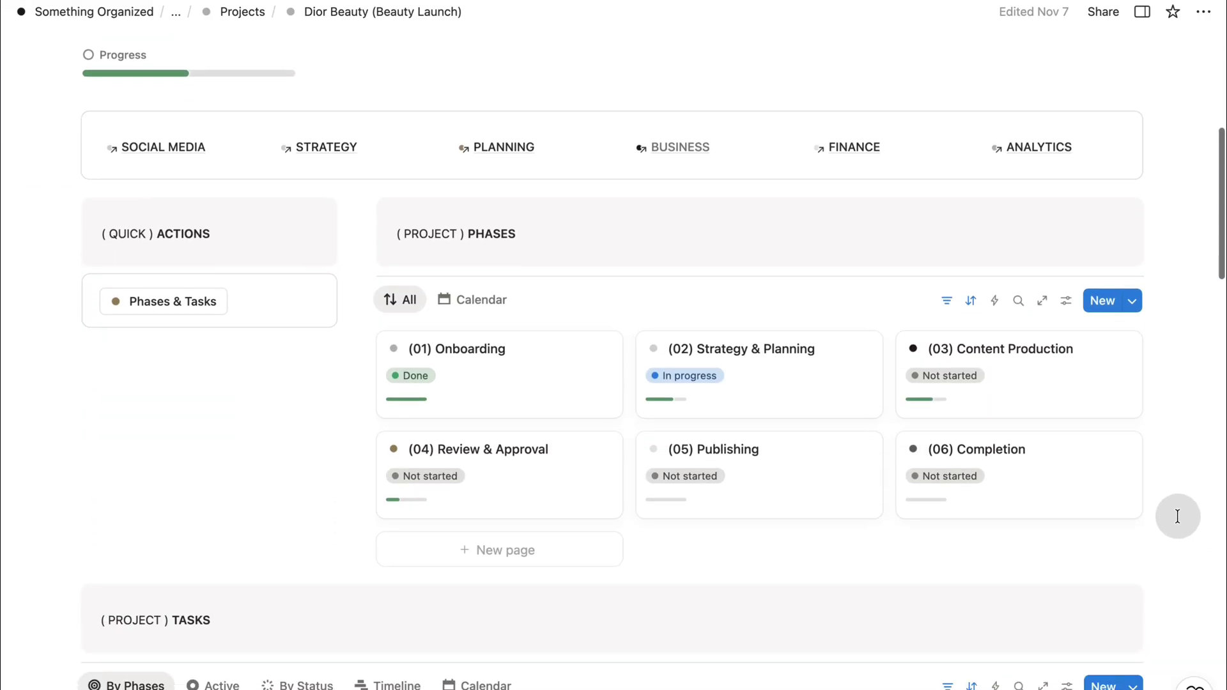
scroll(1177, 521, "down", 5)
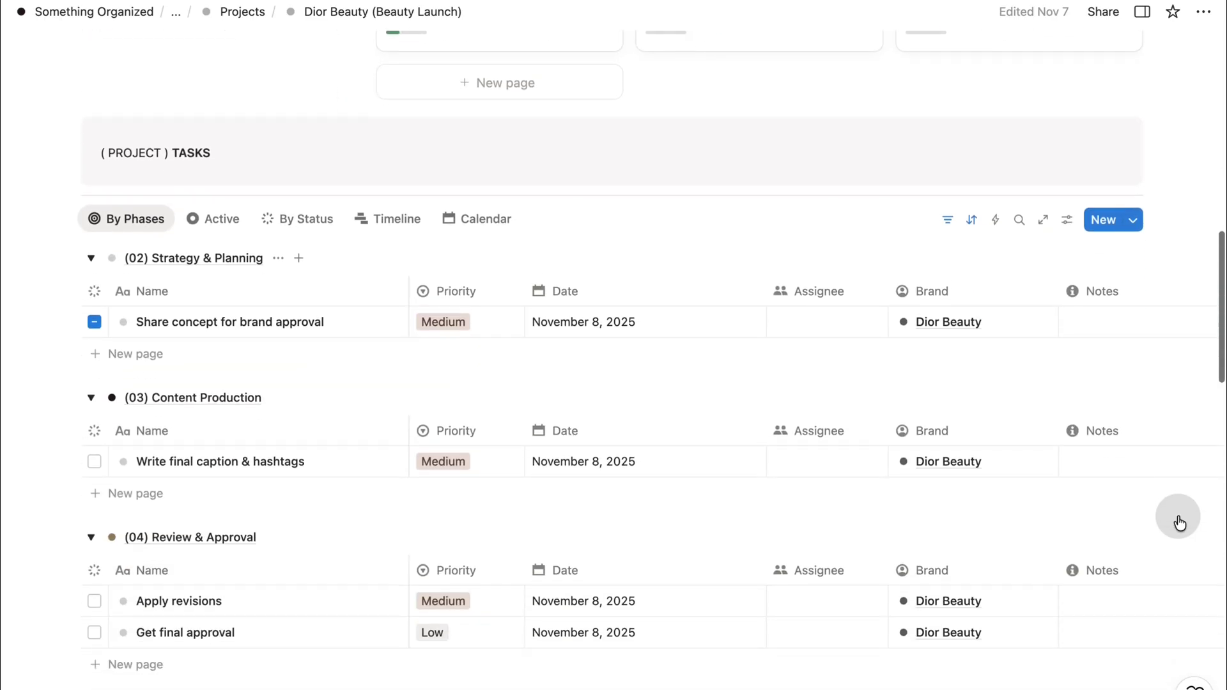
scroll(1179, 523, "down", 4)
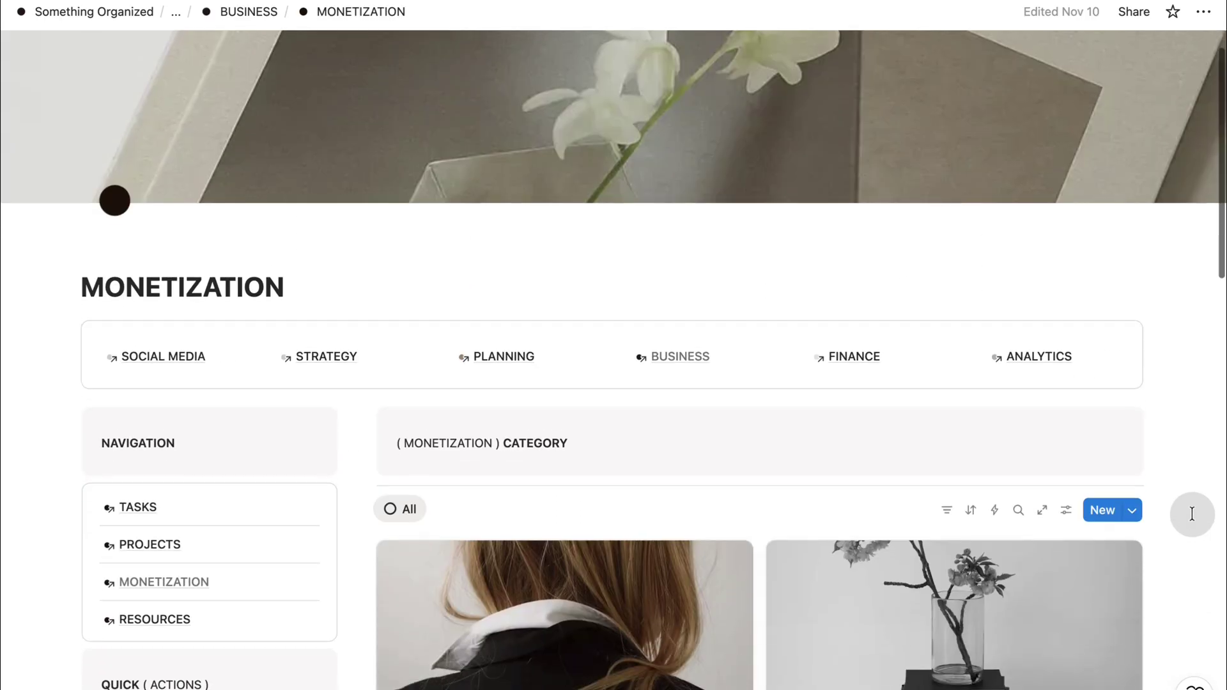
scroll(1192, 514, "down", 5)
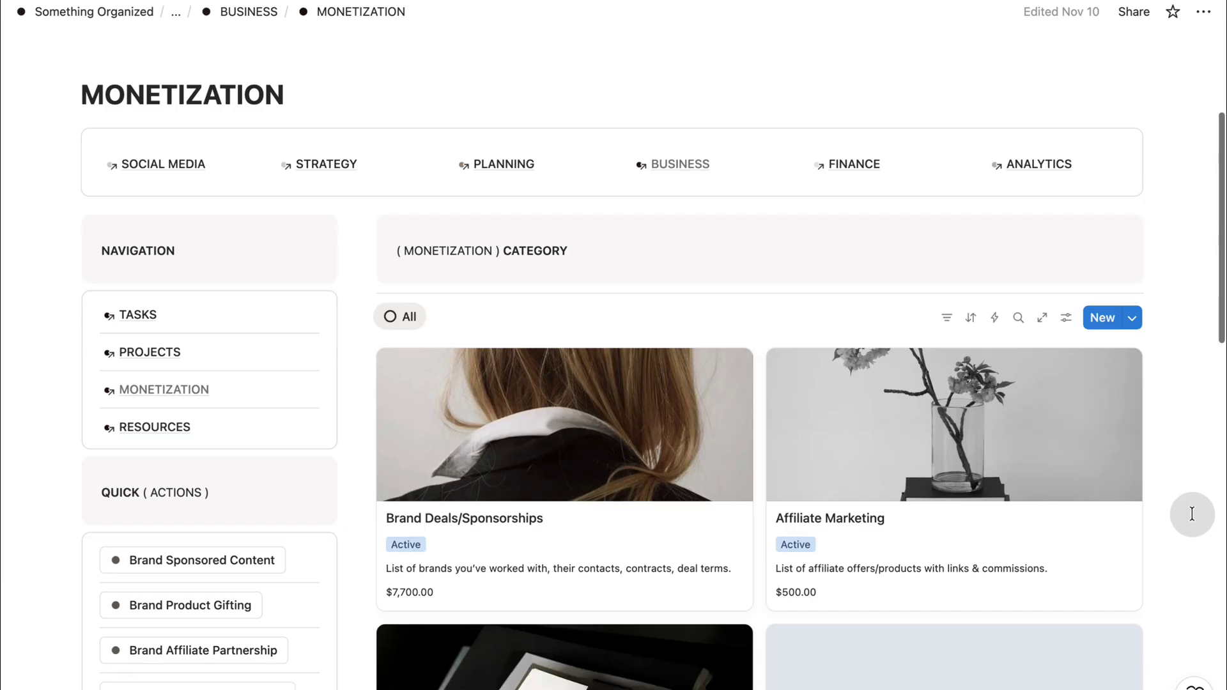
scroll(1192, 514, "down", 2)
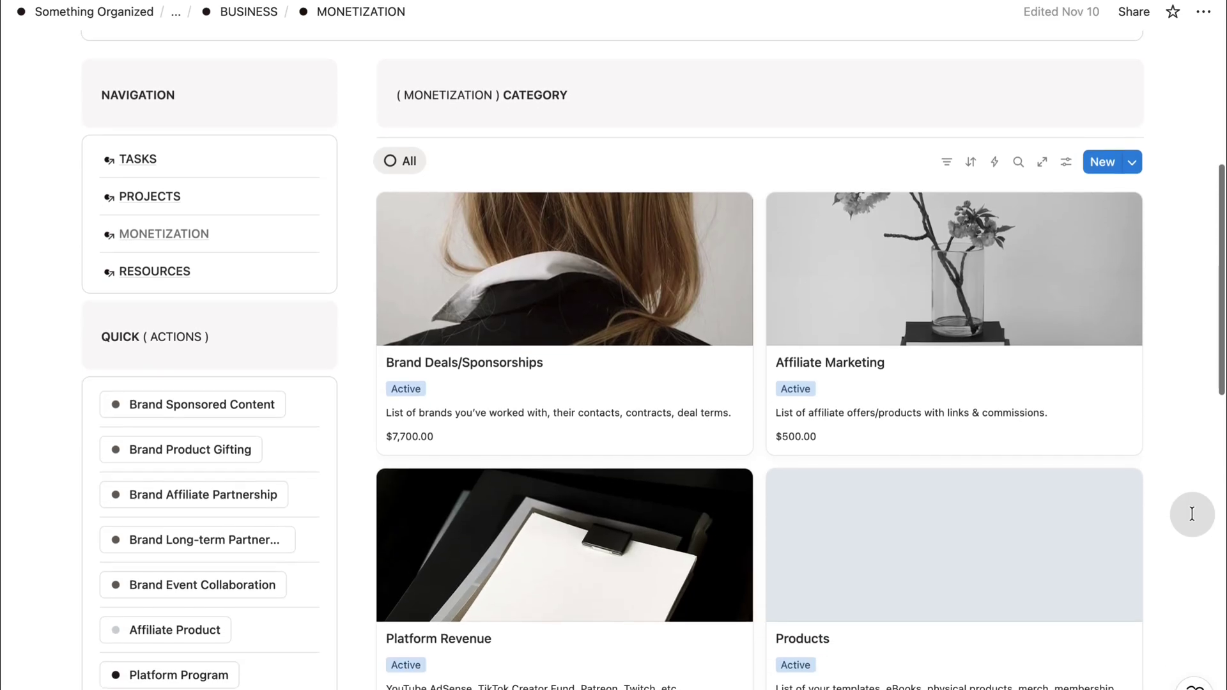
scroll(1192, 513, "down", 3)
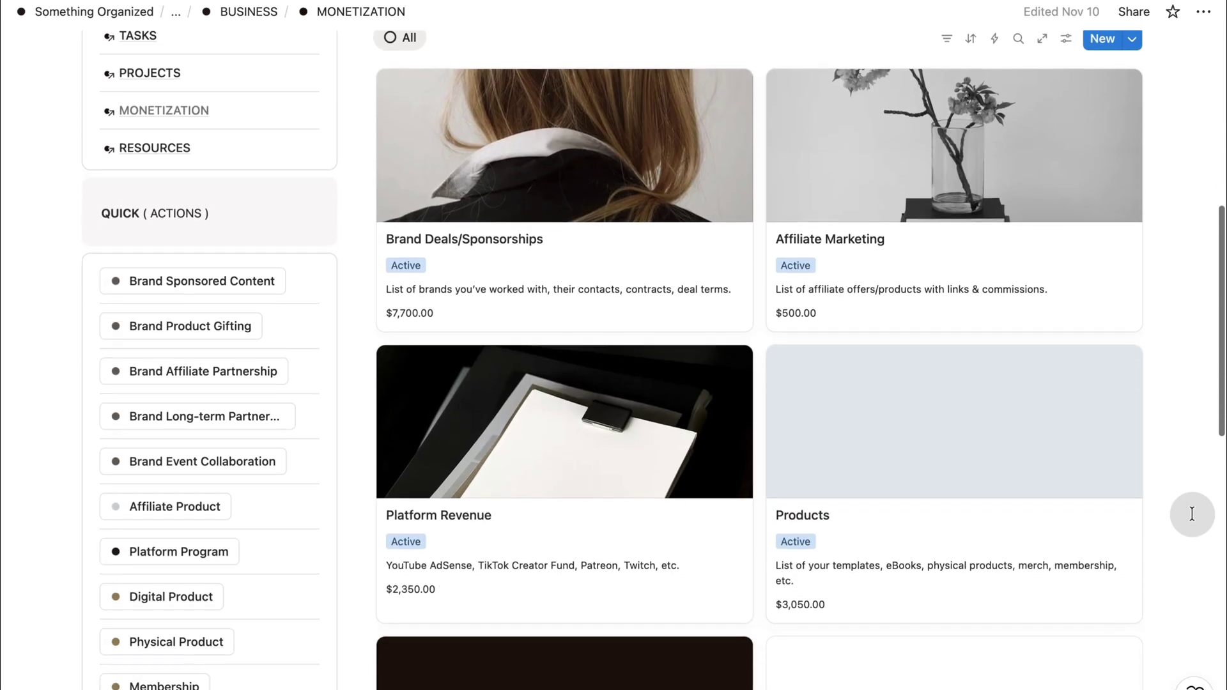
scroll(1192, 513, "down", 2)
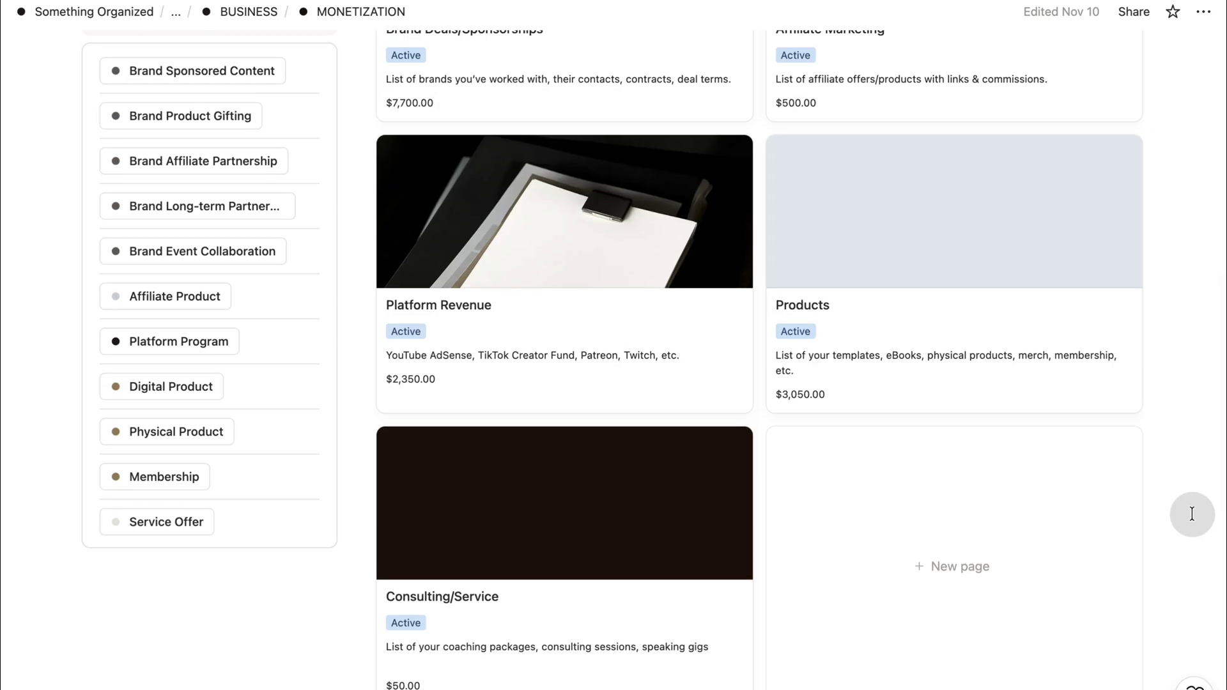
scroll(1192, 514, "up", 4)
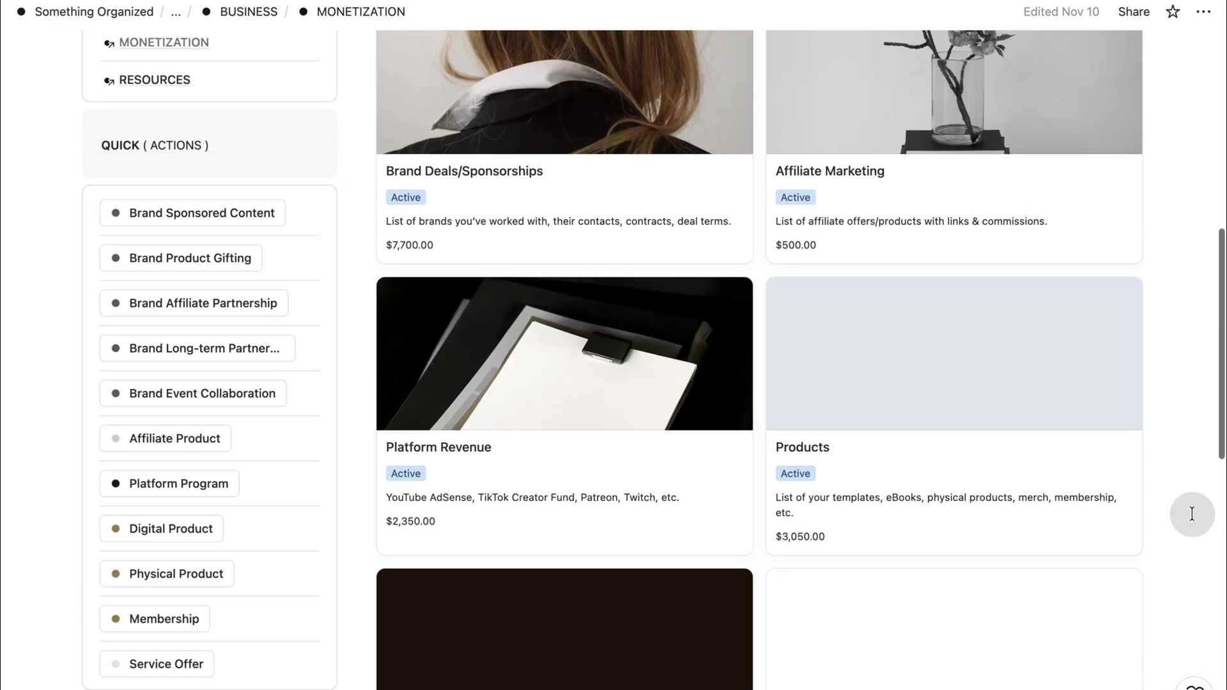
scroll(1192, 514, "up", 3)
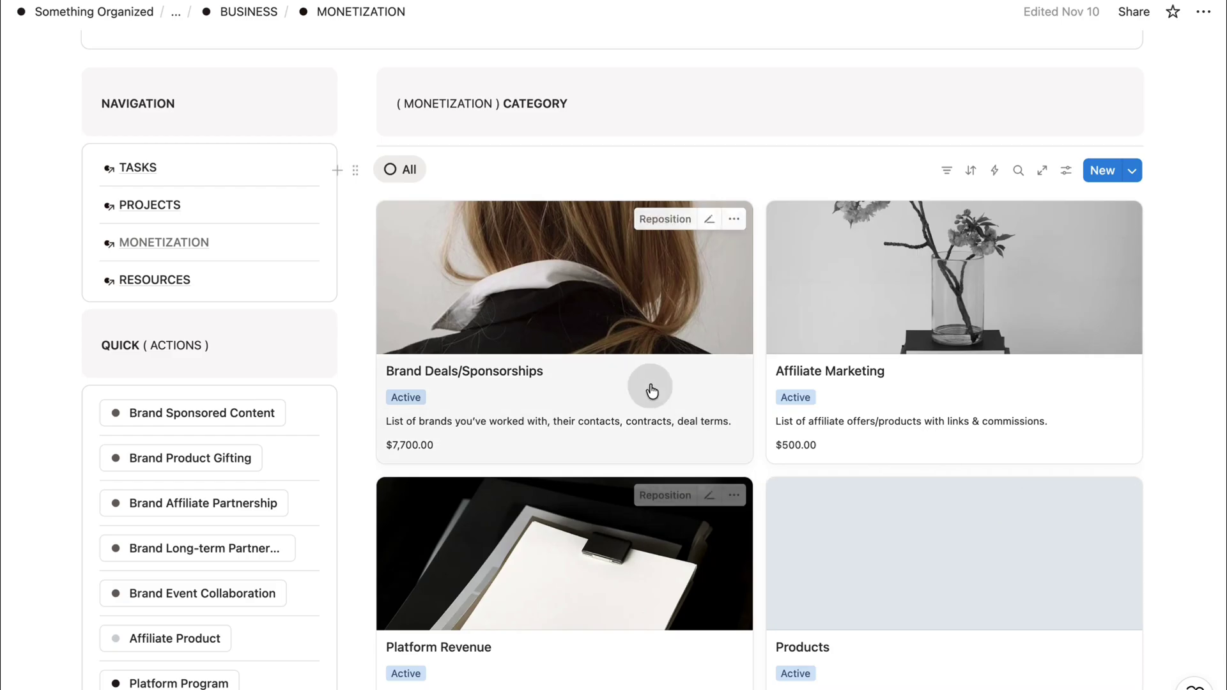
Step: Open Brand Deals/Sponsorships, show its Brands database as the Active card gallery, then close the preview
left_click(646, 387)
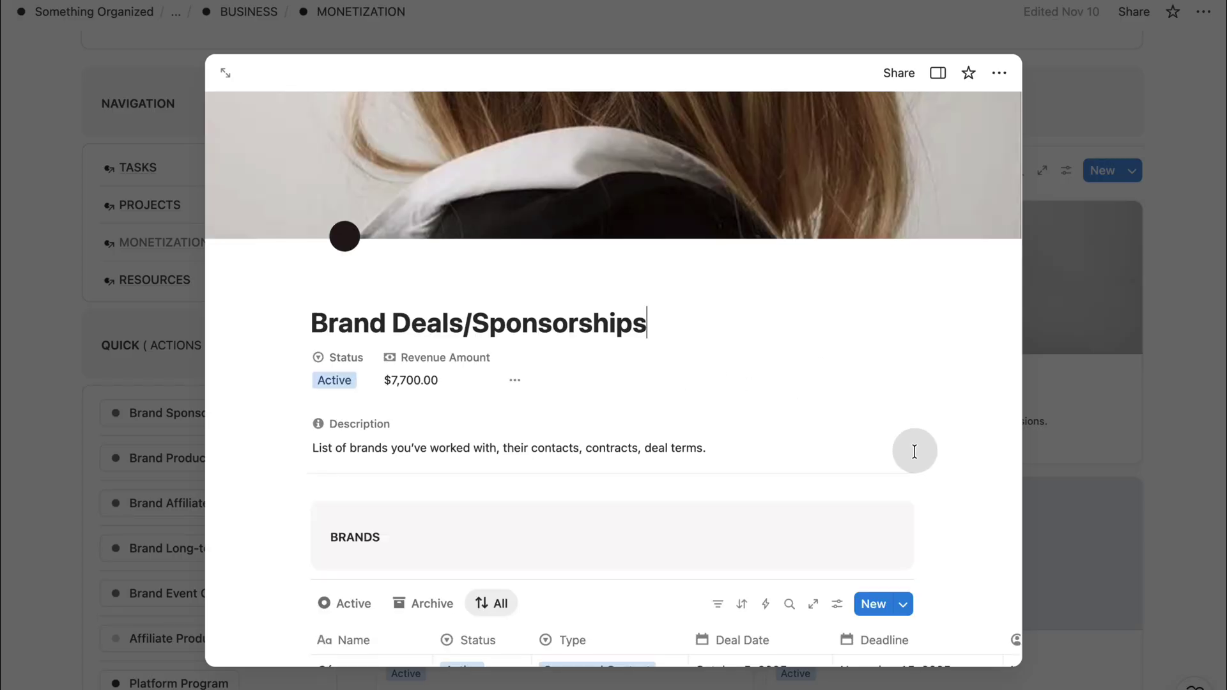
scroll(911, 446, "down", 3)
scroll(914, 451, "down", 2)
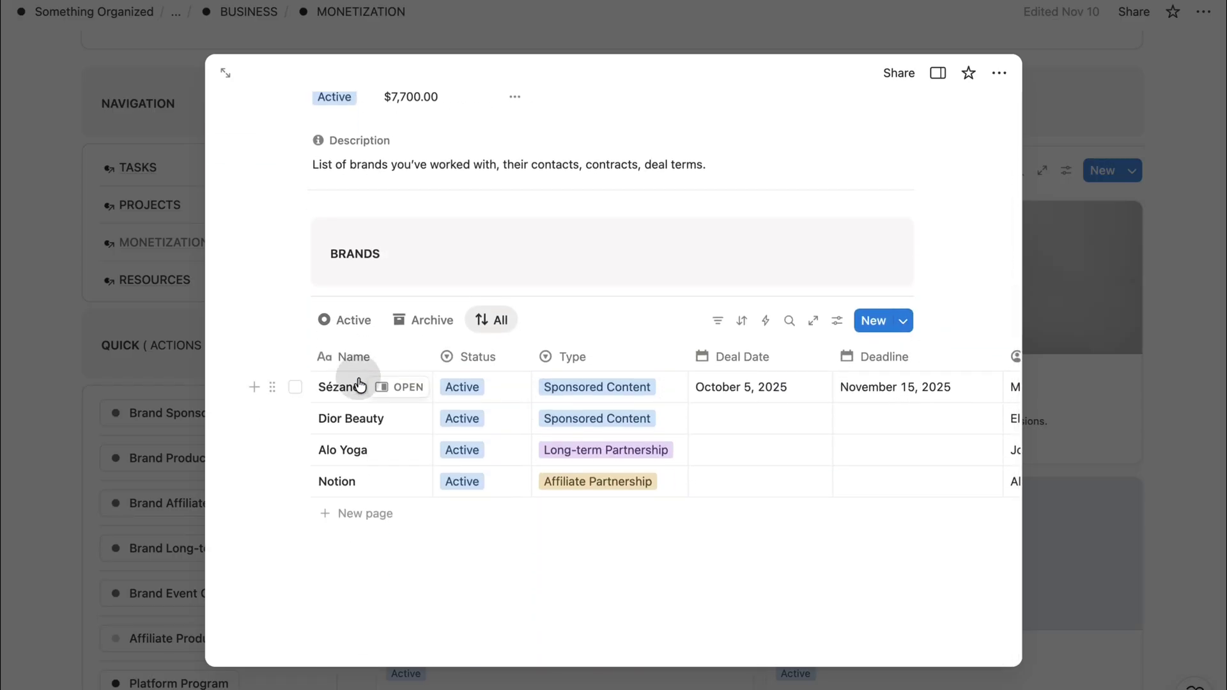
left_click(354, 322)
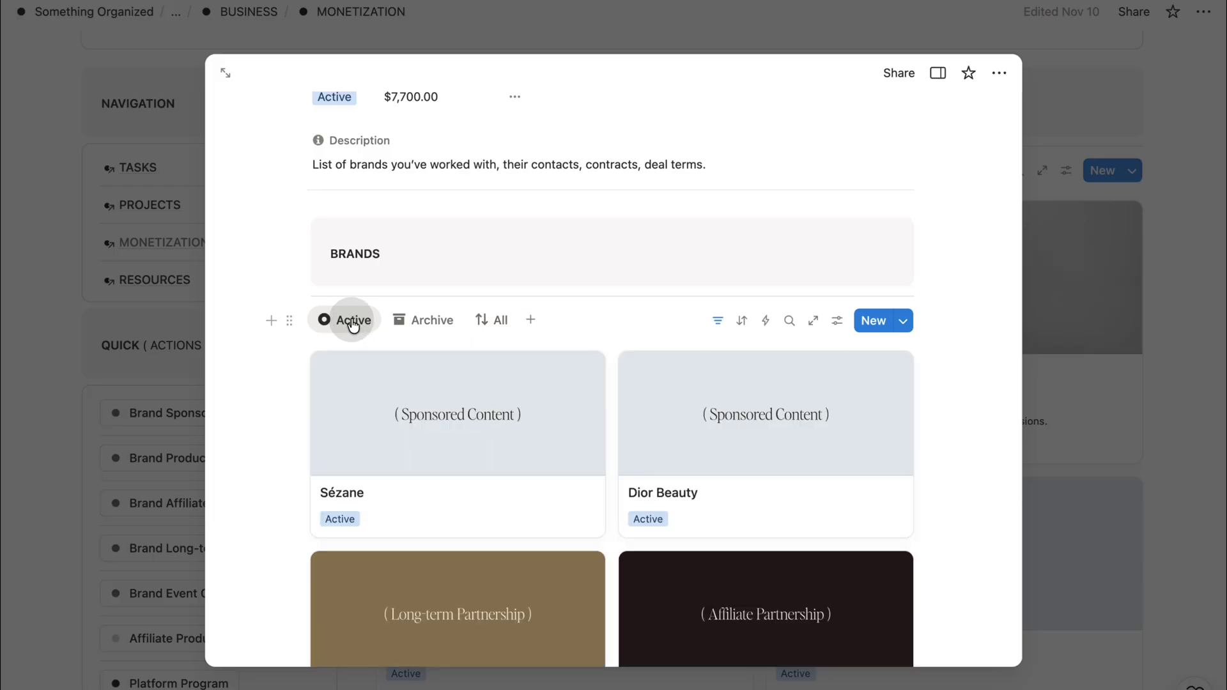
scroll(953, 506, "down", 3)
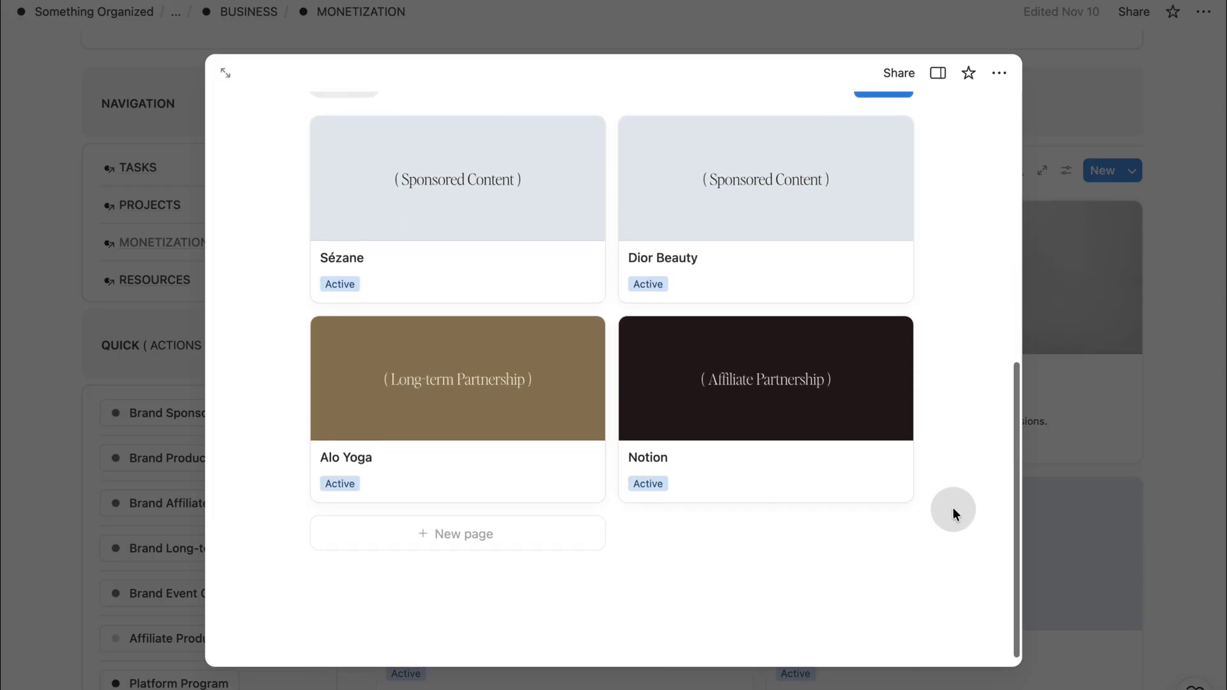
scroll(953, 511, "up", 5)
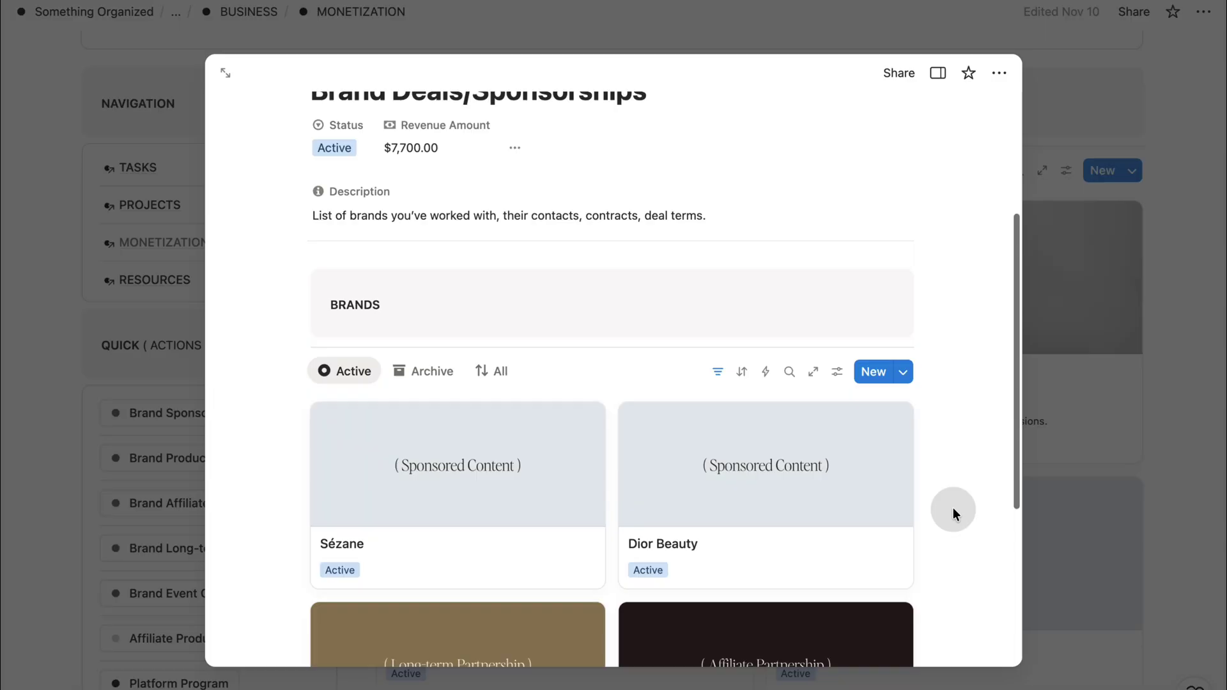
left_click(1167, 415)
scroll(1166, 415, "down", 1)
Step: Open Affiliate Marketing, then browse RESOURCES and preview the Freelance Directory collection
left_click(1069, 351)
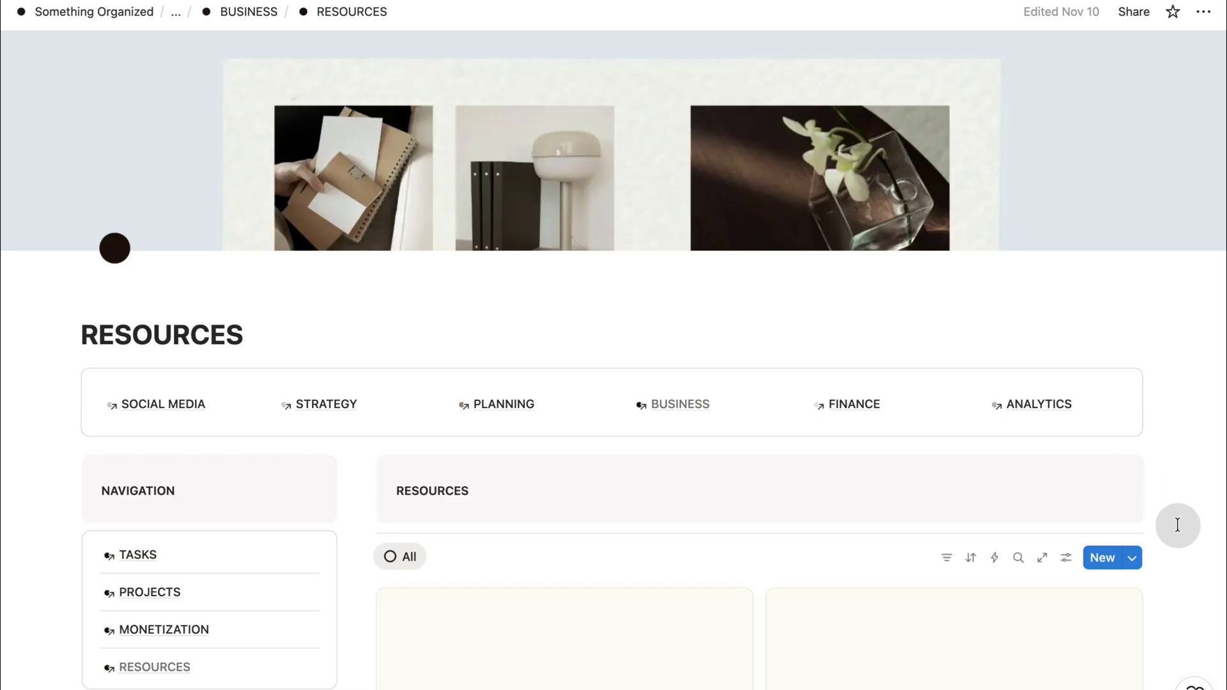
scroll(1177, 524, "down", 4)
scroll(1177, 525, "down", 1)
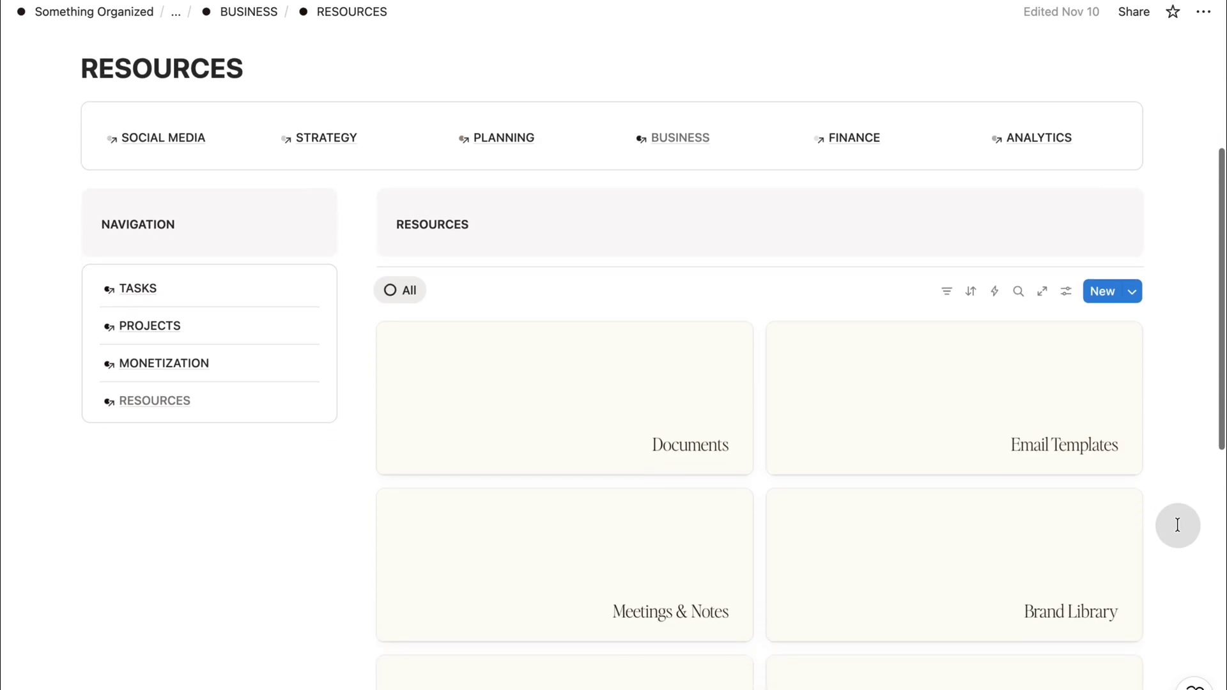
scroll(1177, 524, "down", 3)
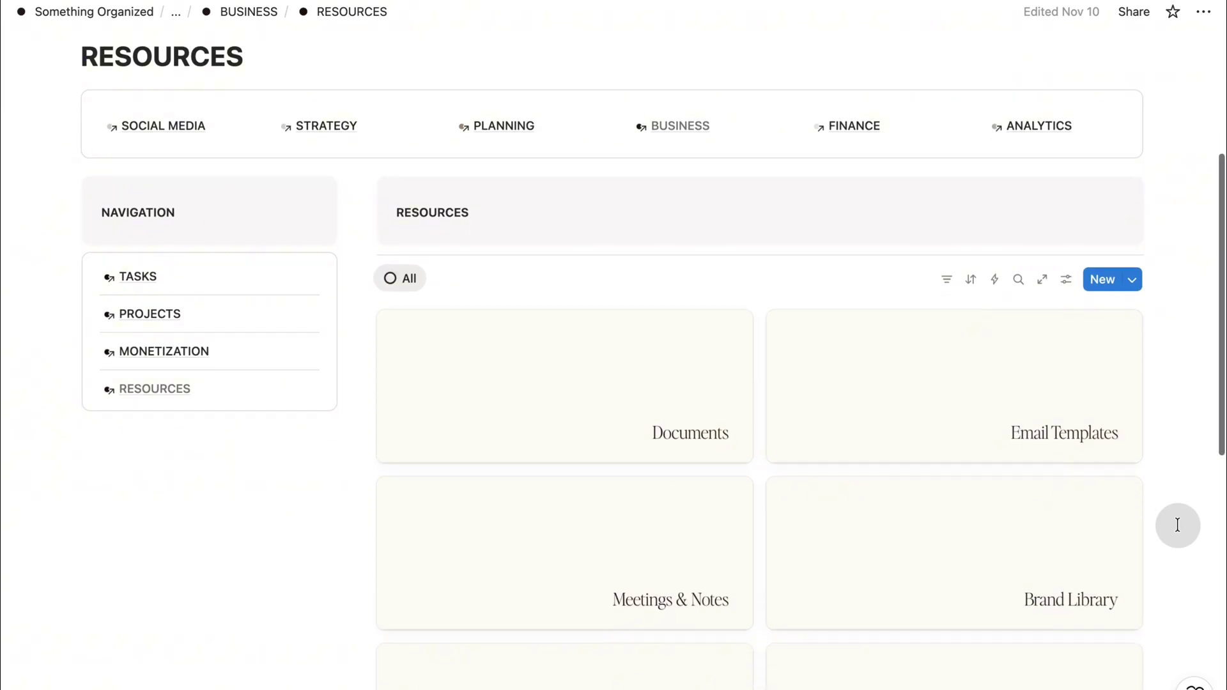
scroll(1177, 525, "down", 3)
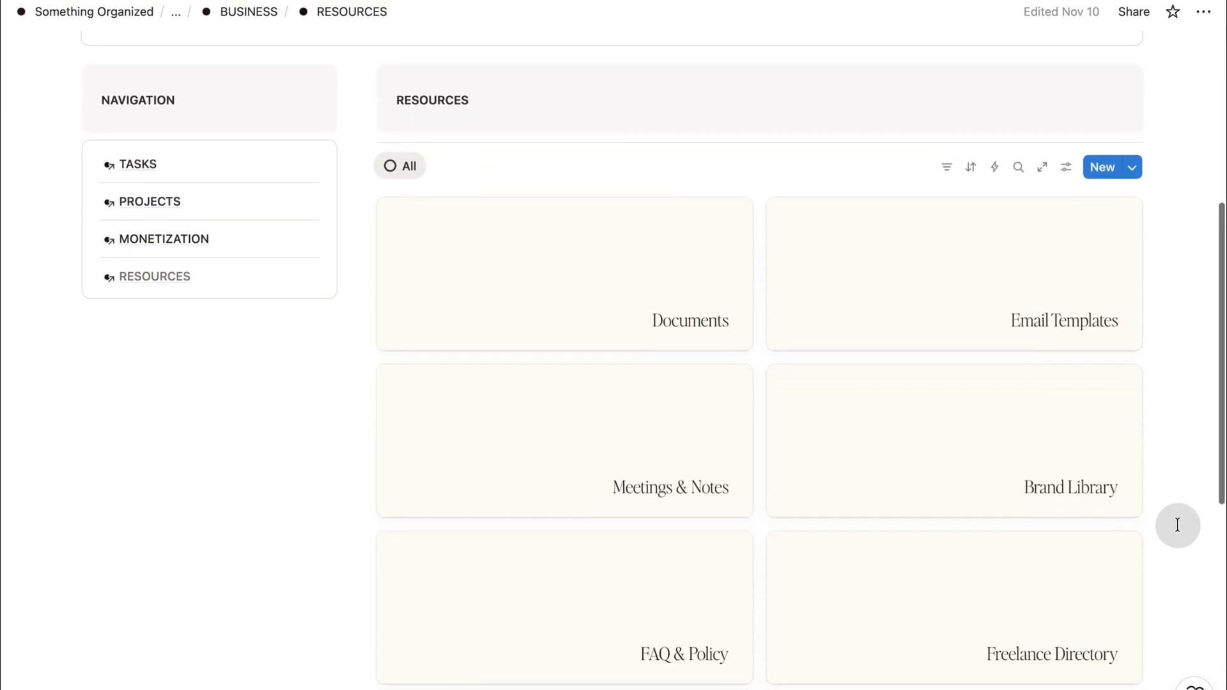
scroll(1177, 525, "up", 1)
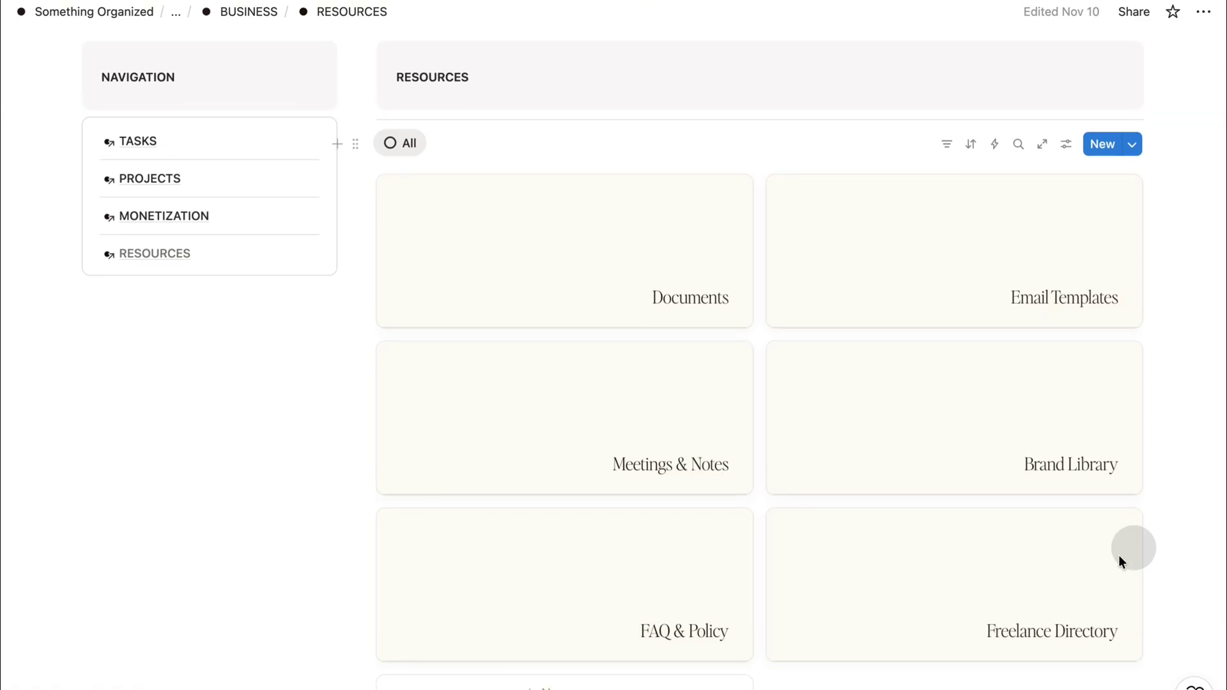
left_click(995, 595)
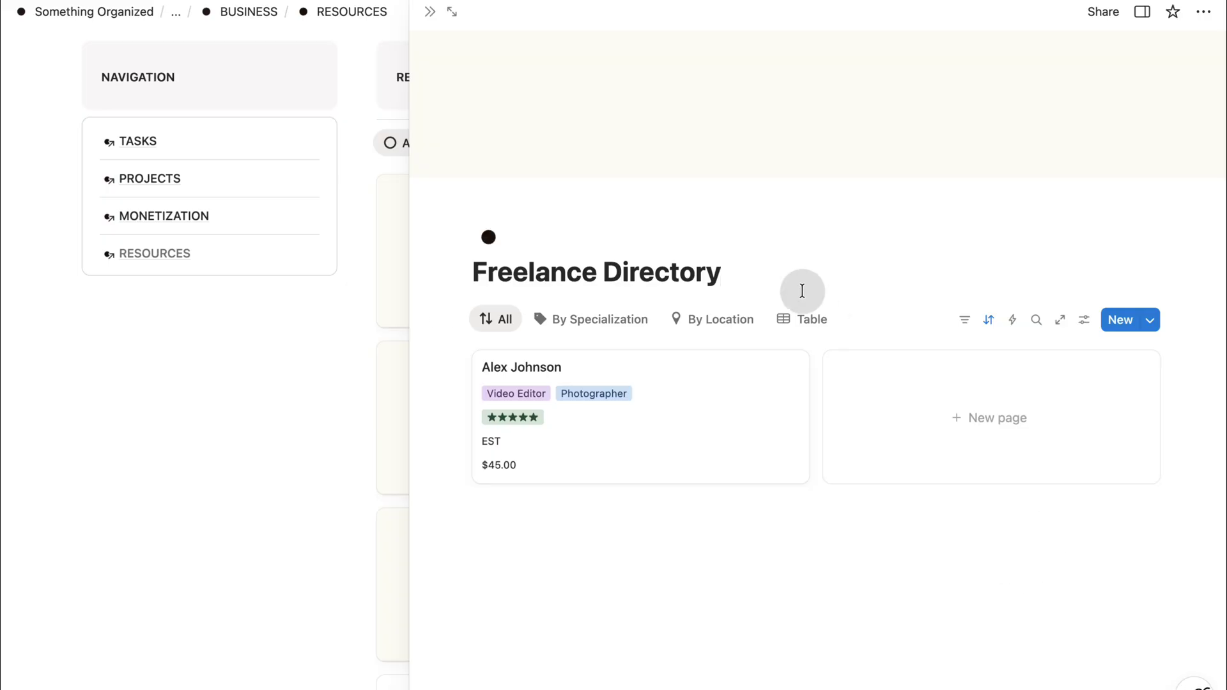
left_click(433, 13)
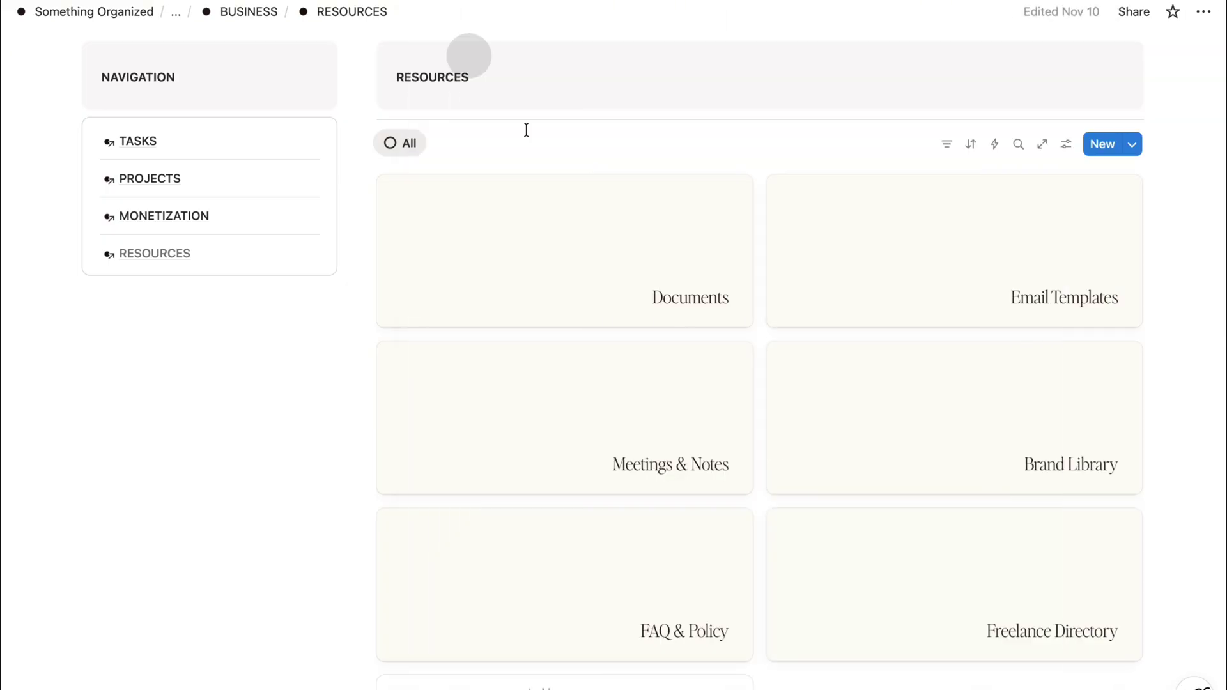
Step: Preview the Documents collection, then open FINANCE and review its monthly, quarterly and yearly progress
left_click(638, 244)
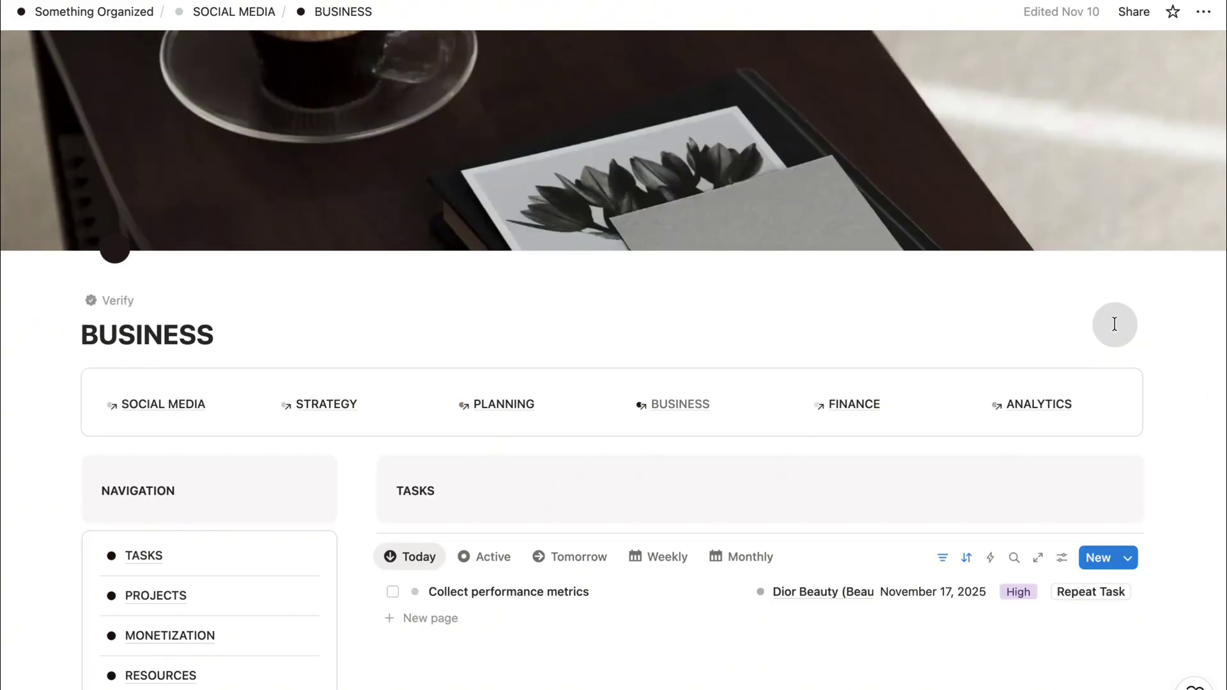
left_click(864, 414)
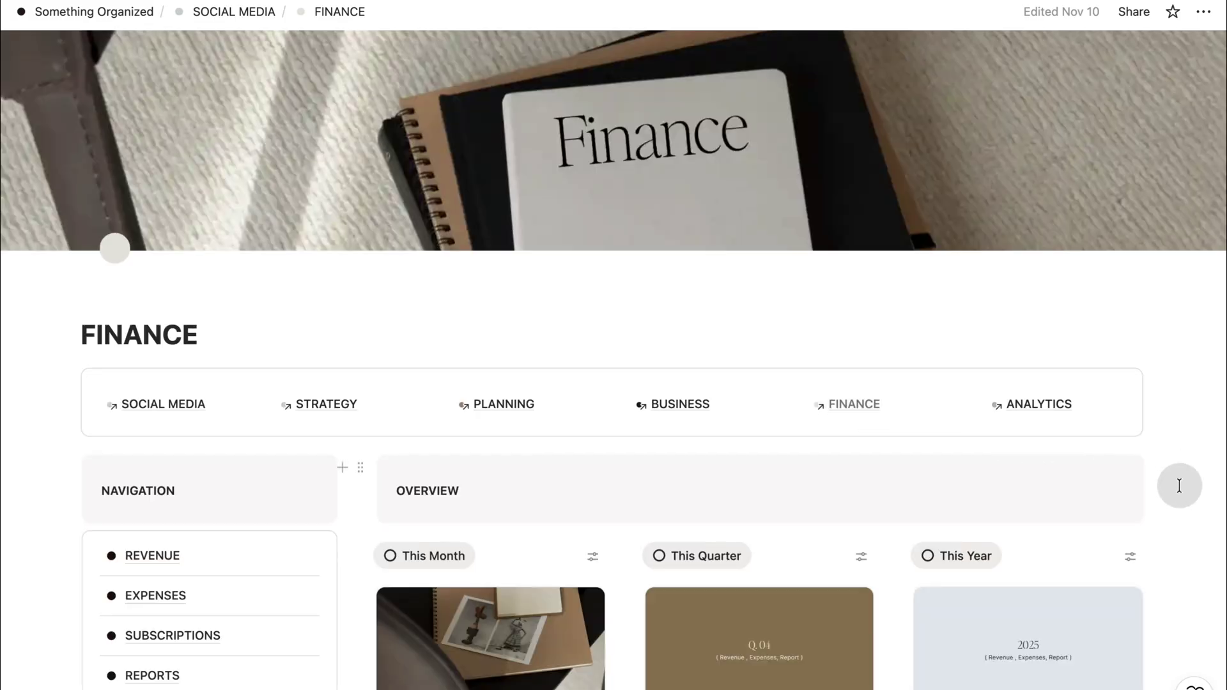
scroll(1179, 486, "down", 2)
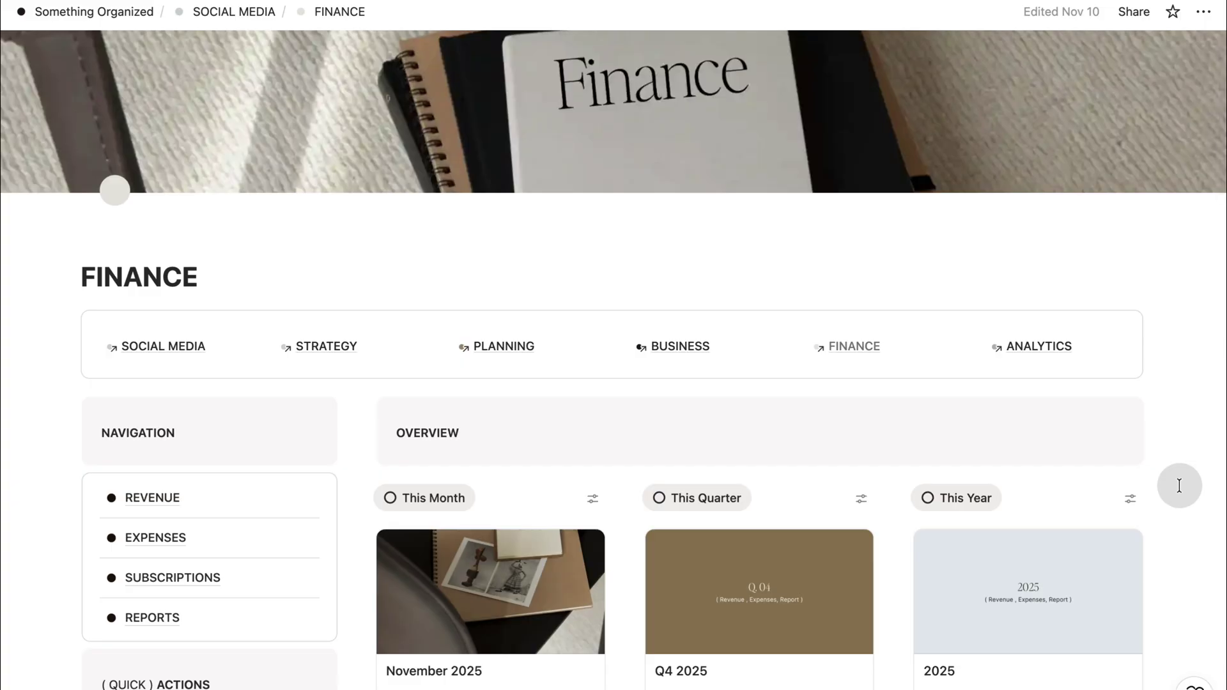
scroll(1179, 485, "down", 5)
scroll(1179, 485, "down", 5)
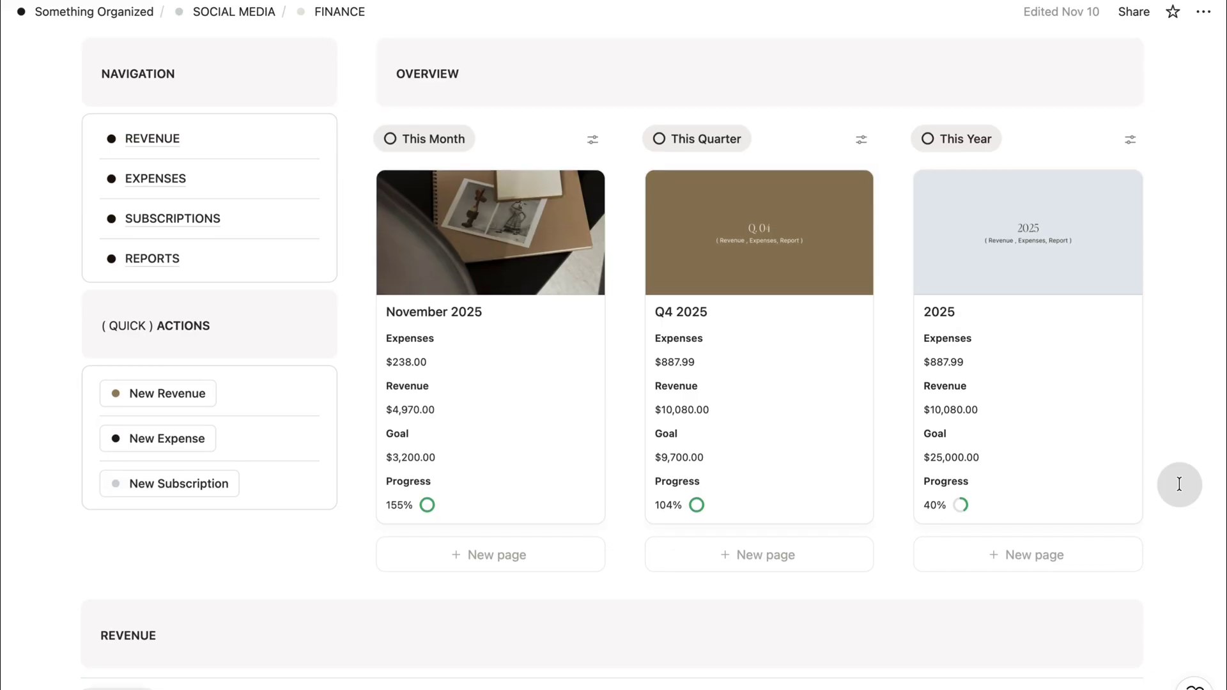
scroll(1179, 484, "up", 4)
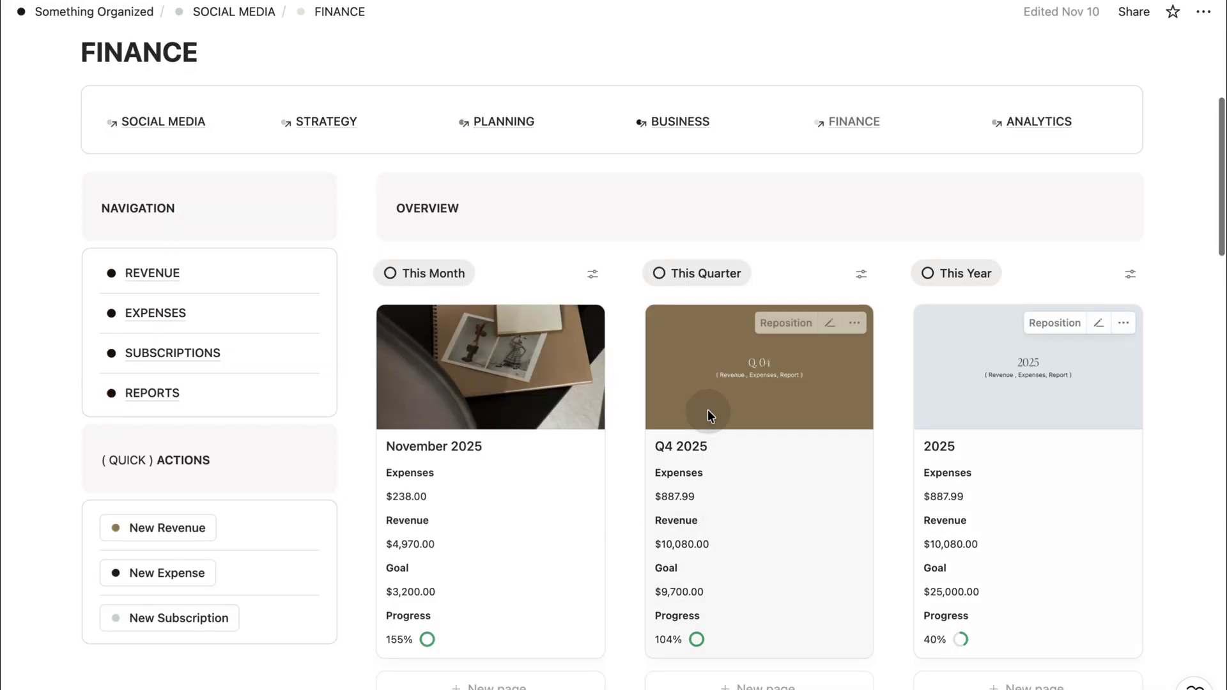
left_click(152, 274)
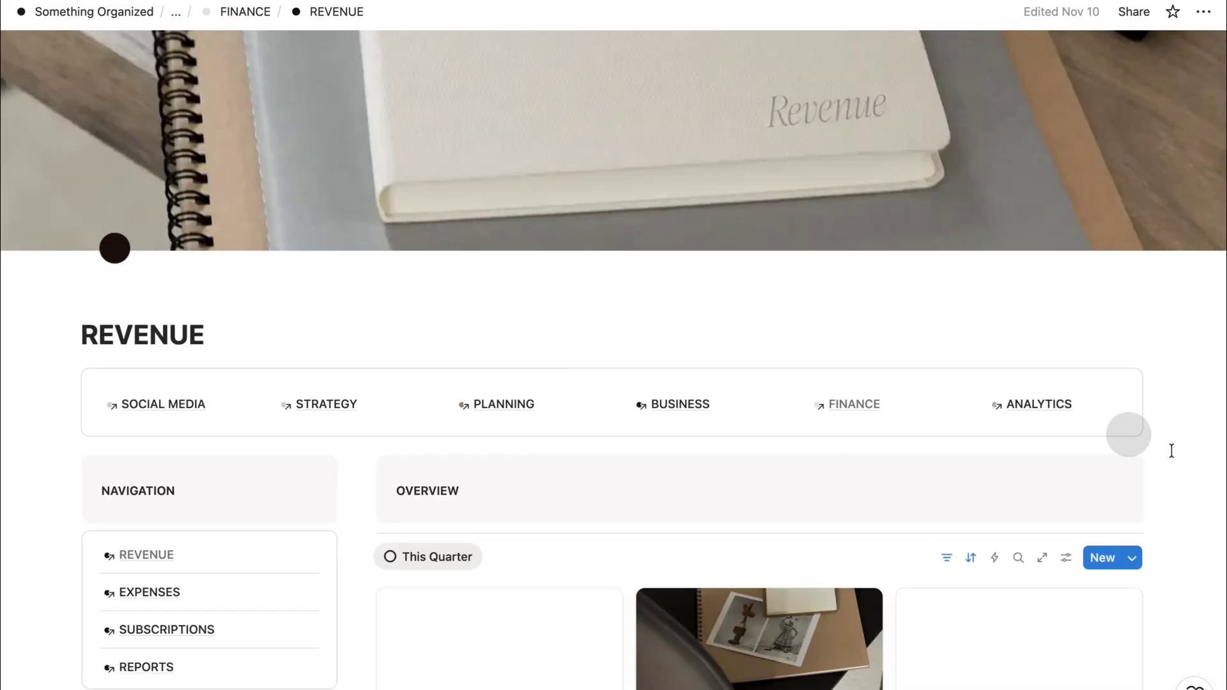
scroll(1178, 535, "down", 12)
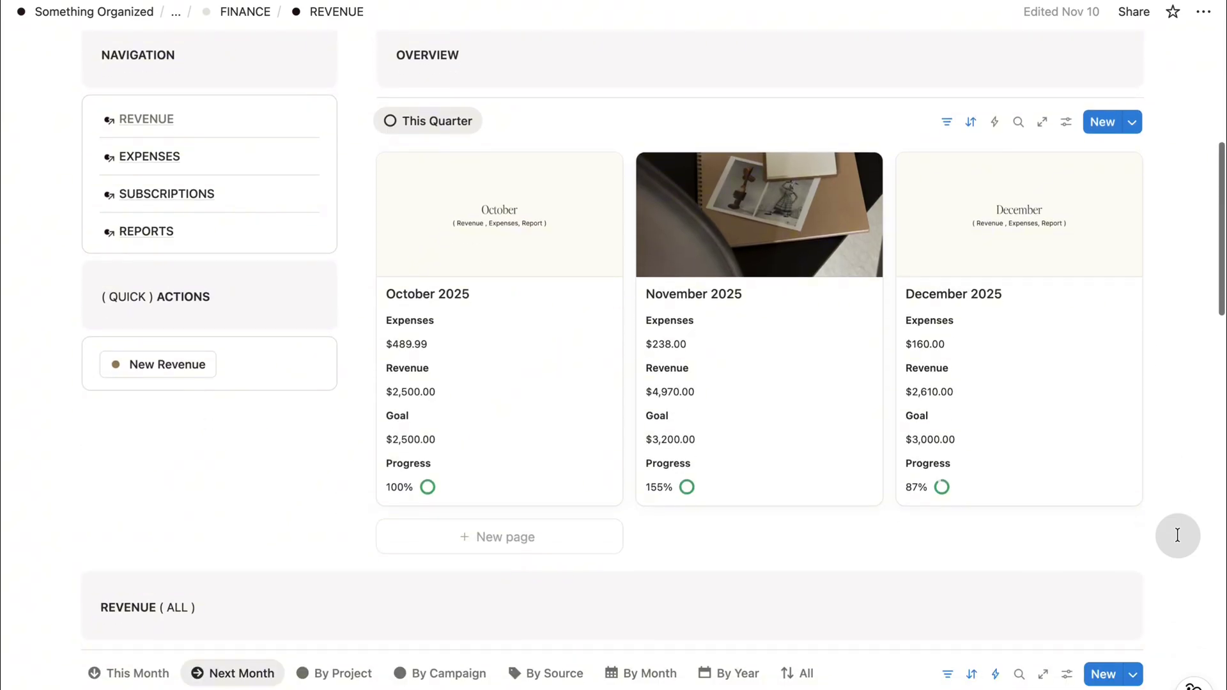
scroll(1178, 534, "down", 1)
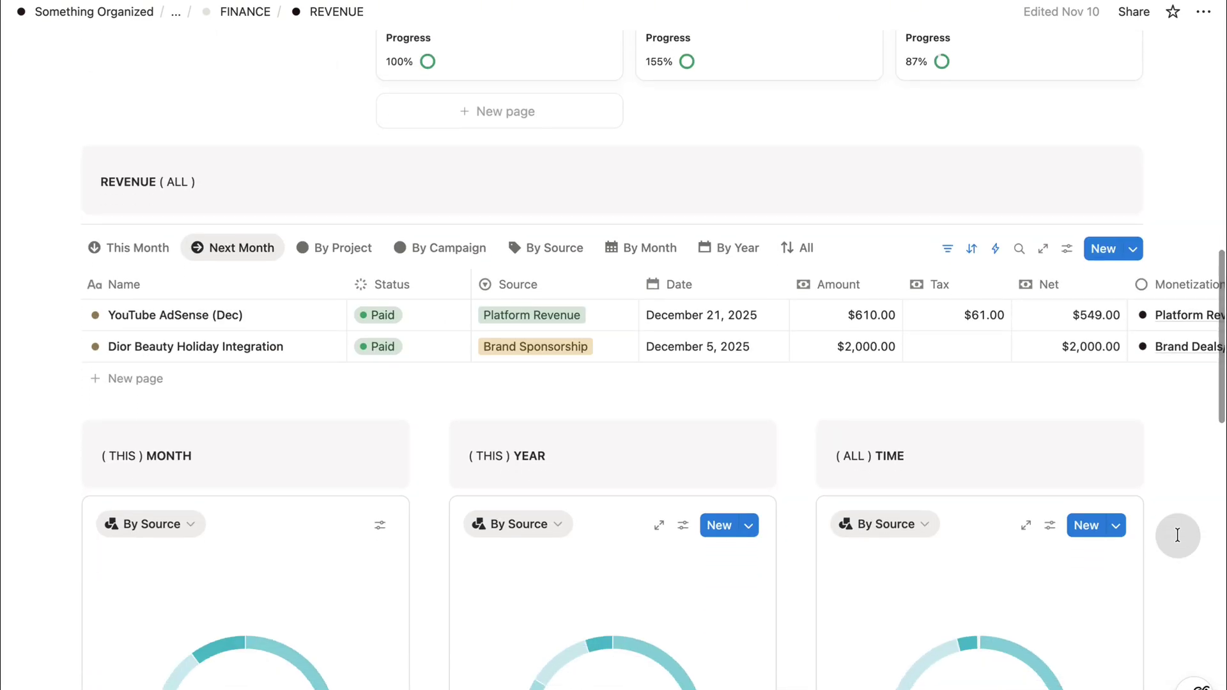
scroll(1178, 535, "down", 1)
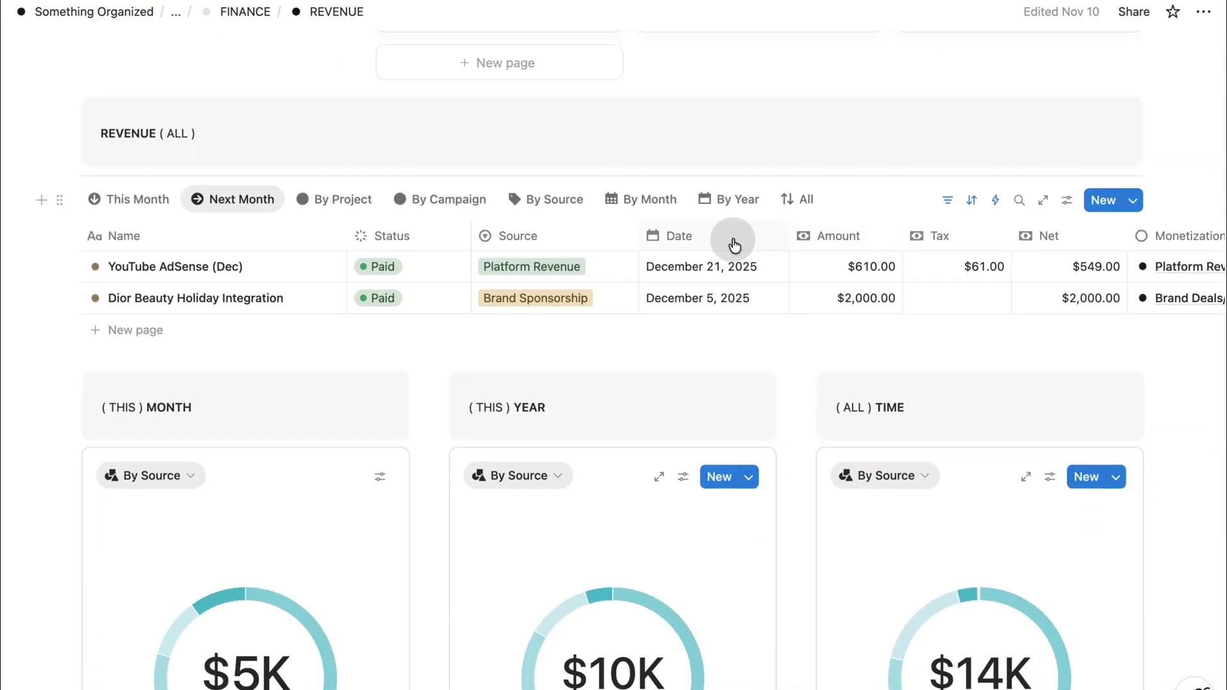
left_click(131, 203)
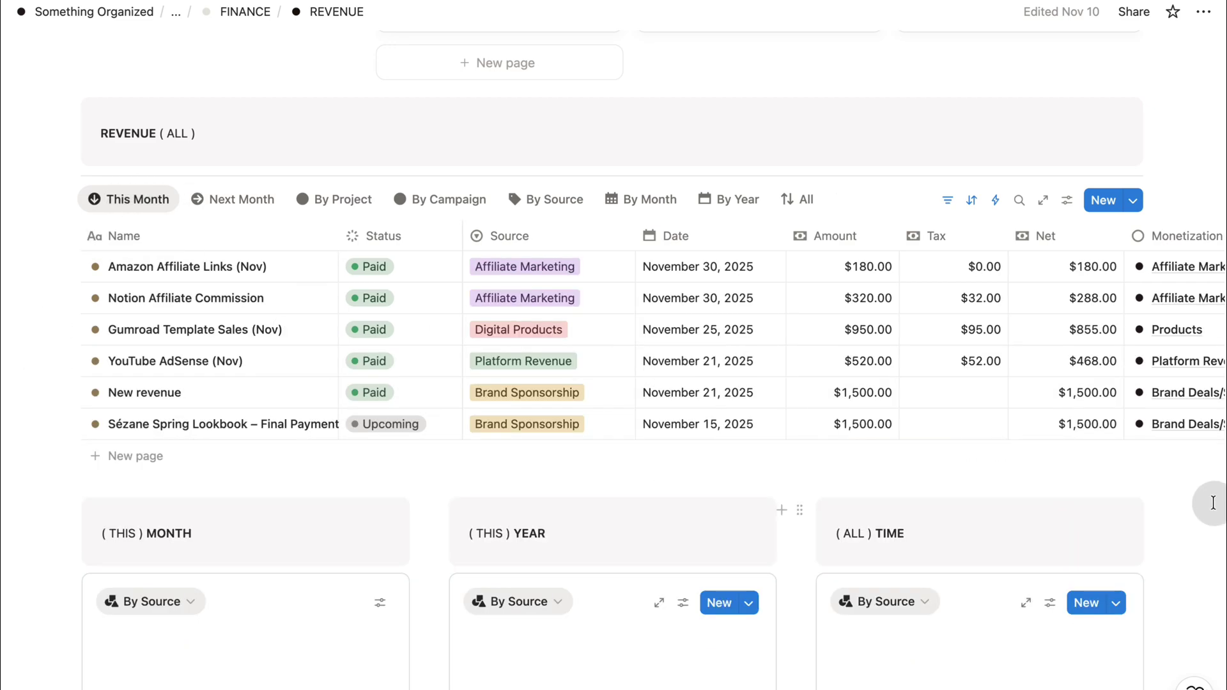
scroll(1213, 502, "down", 6)
scroll(1214, 506, "down", 5)
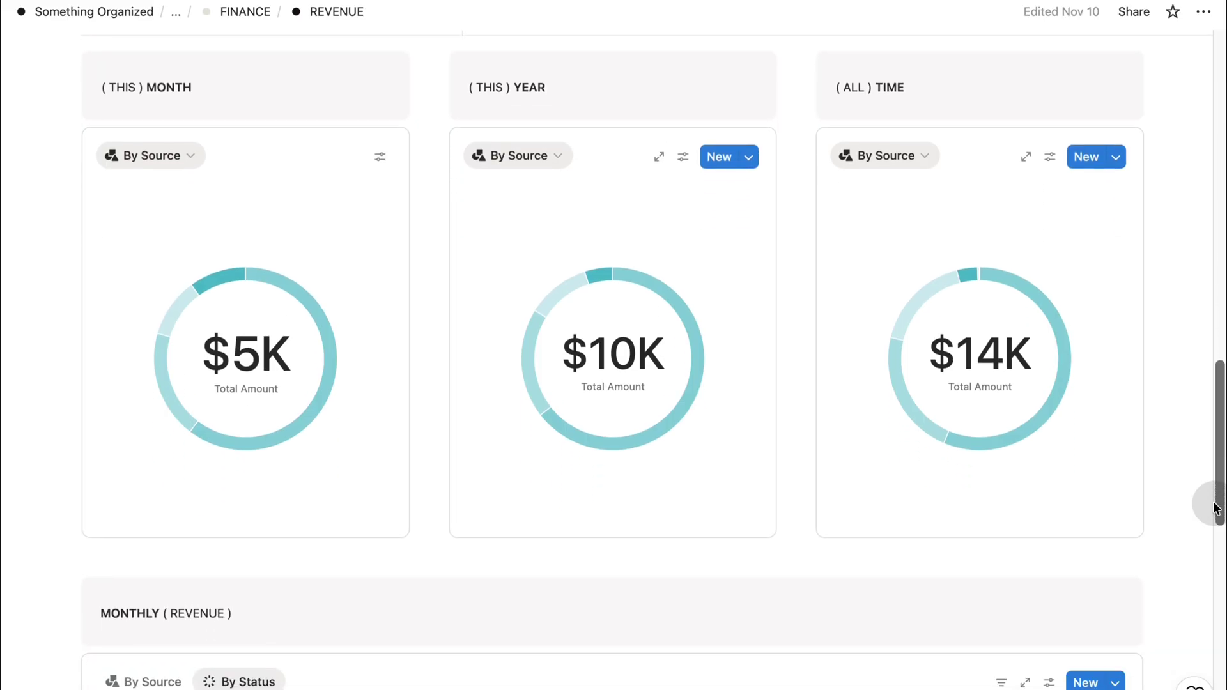
scroll(1214, 508, "down", 4)
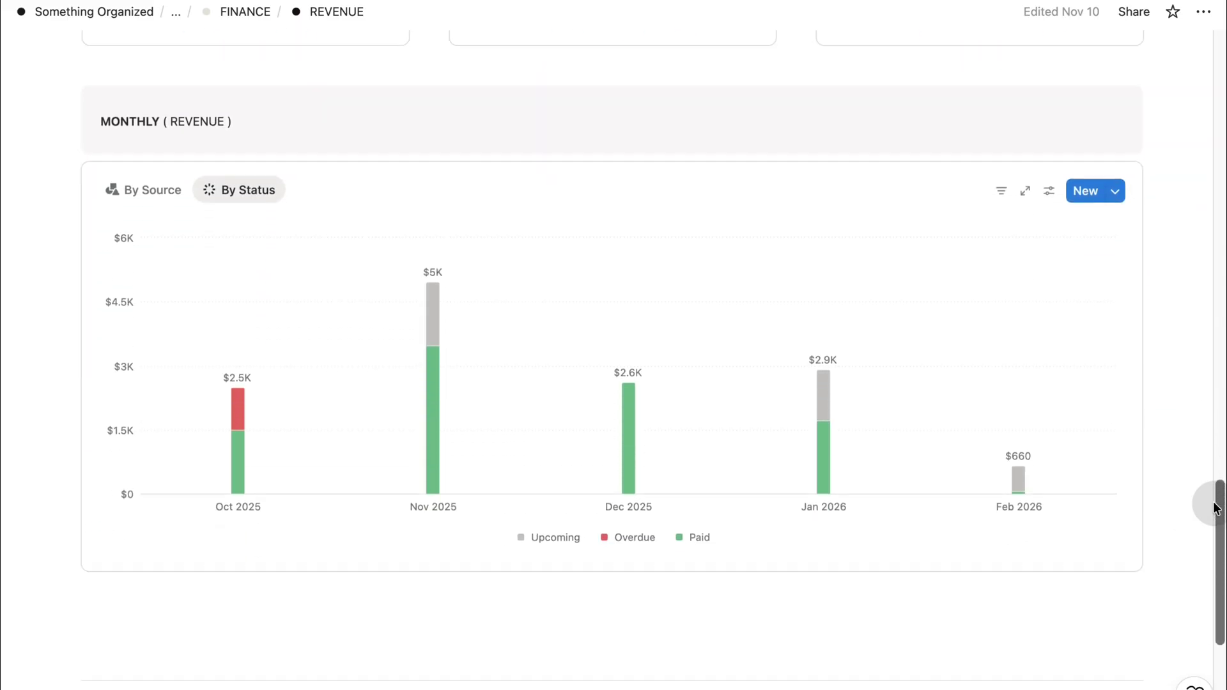
scroll(1215, 508, "up", 2)
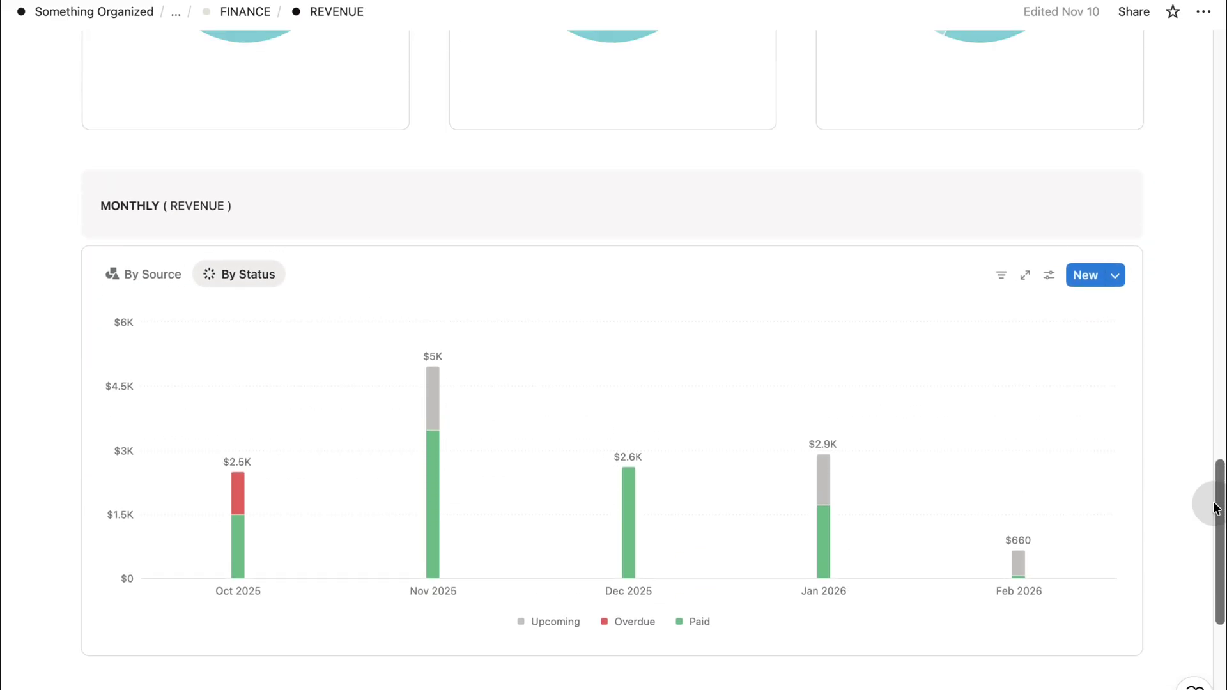
left_click(157, 274)
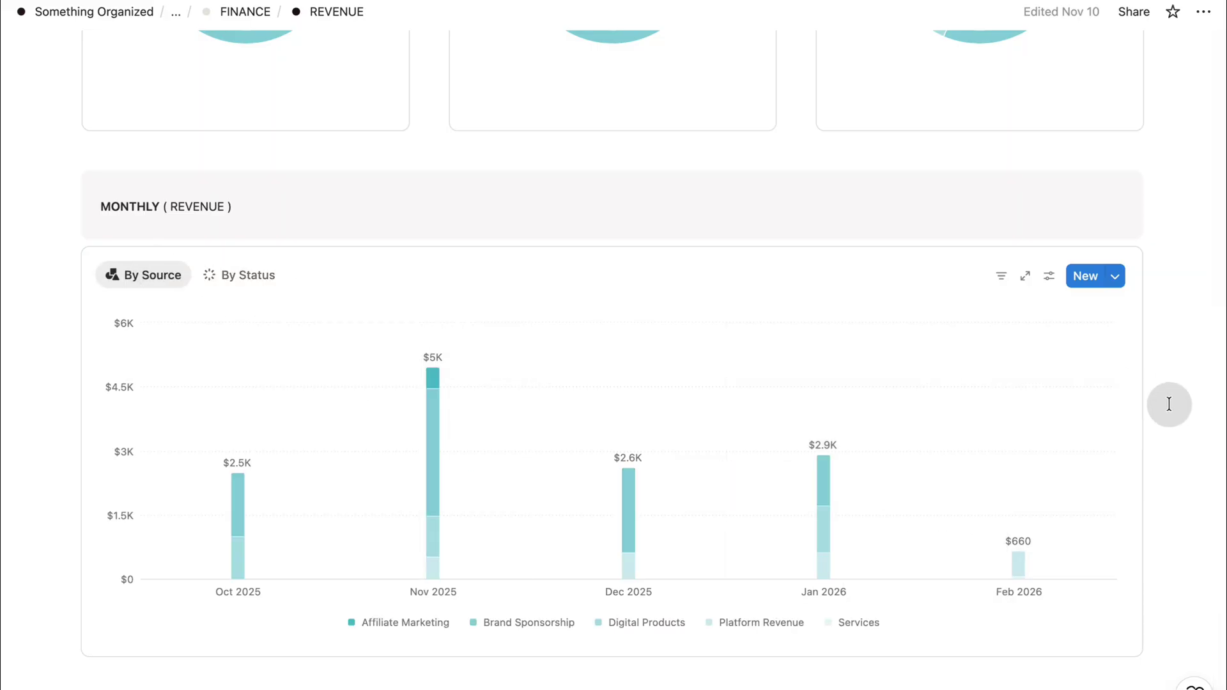
left_click(825, 492)
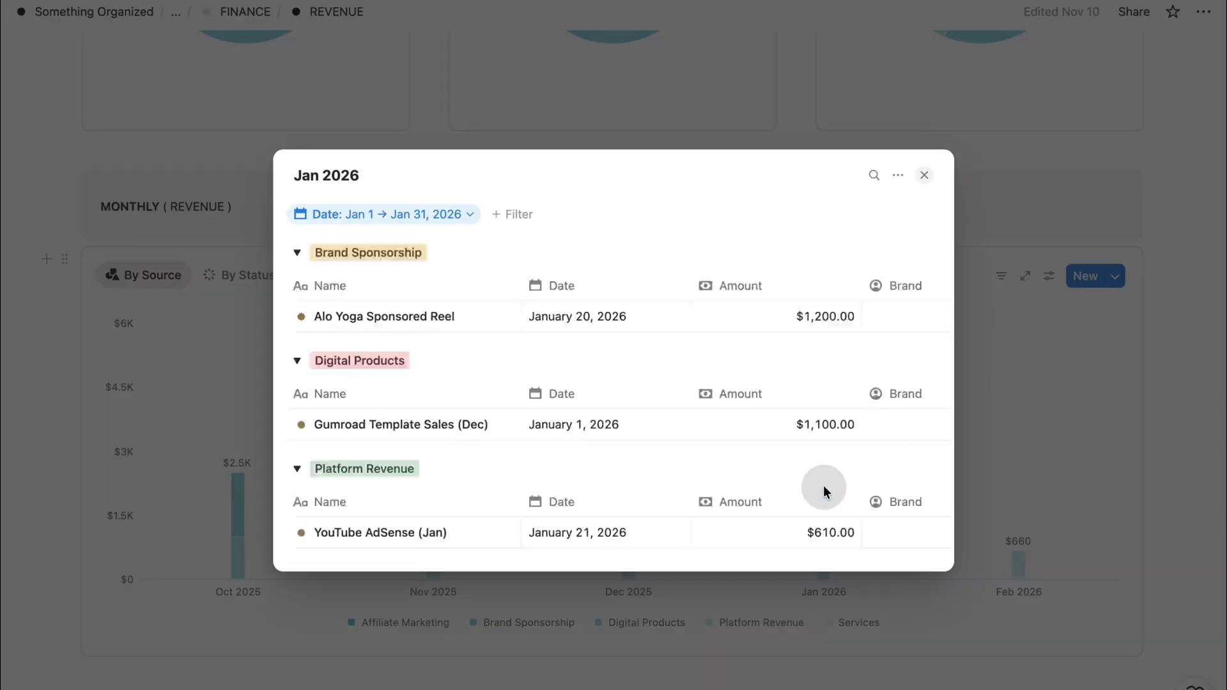
scroll(824, 490, "down", 1)
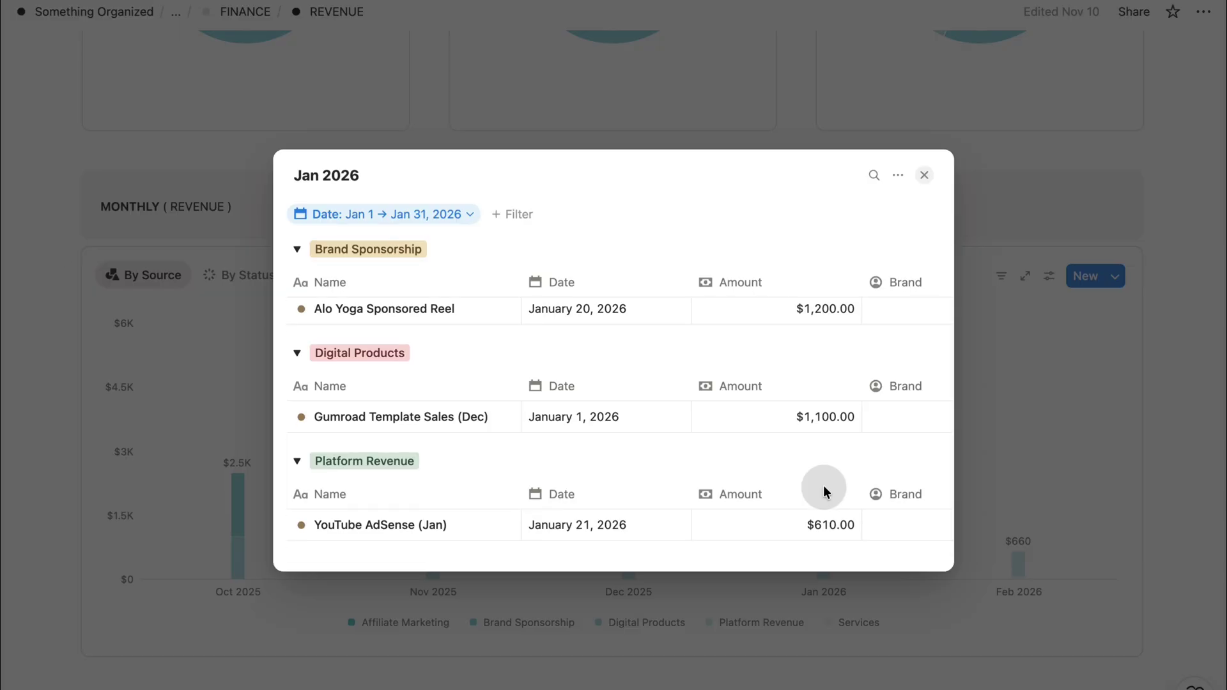
scroll(824, 489, "up", 1)
left_click(1199, 471)
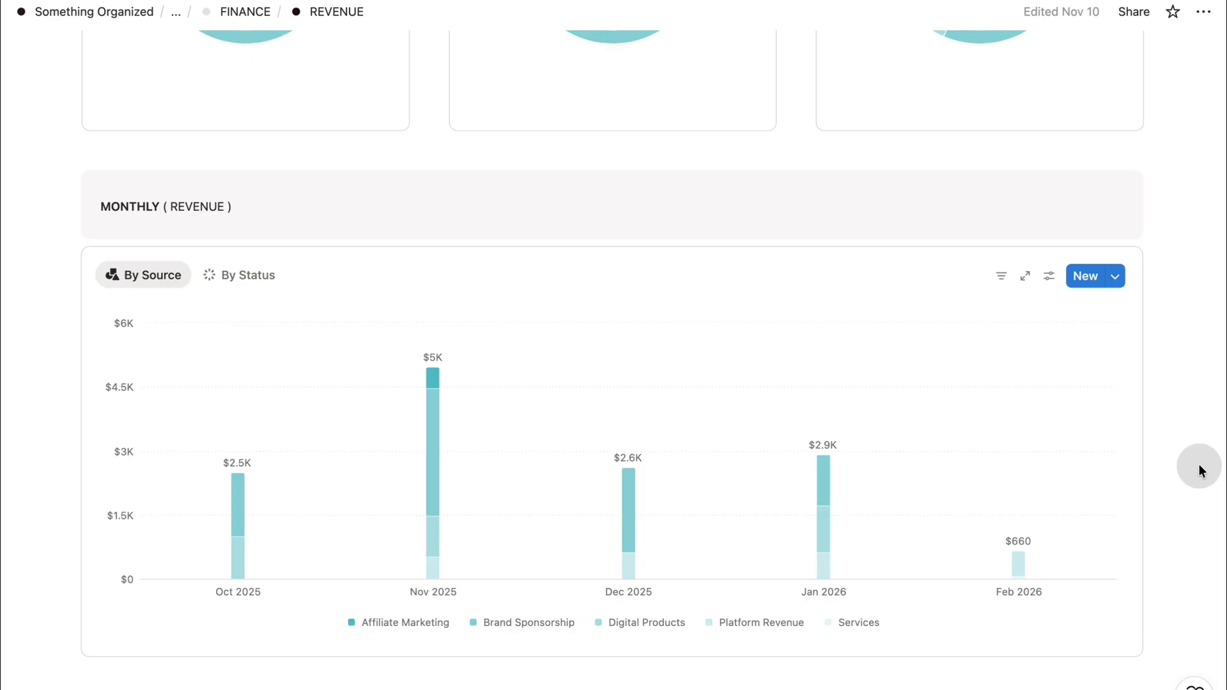
Step: Open the October 2025 analytics report and review its Instagram metrics, including 26,900 followers
scroll(1199, 467, "up", 5)
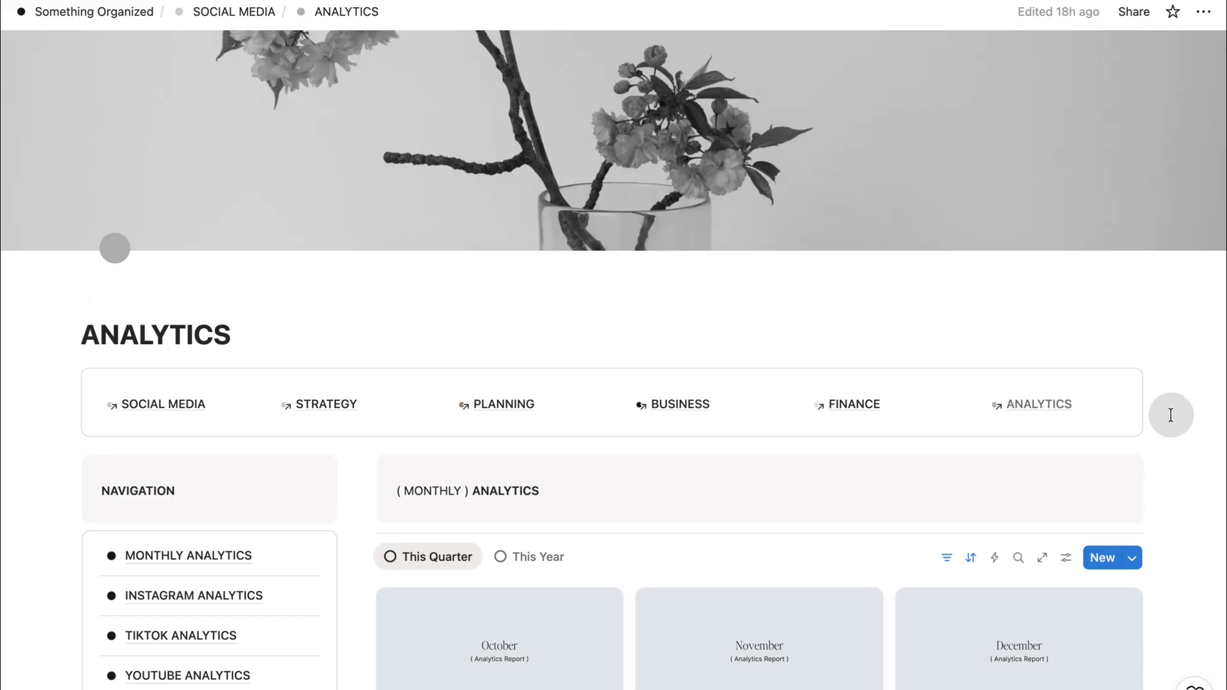
scroll(1171, 414, "down", 3)
scroll(1170, 415, "down", 1)
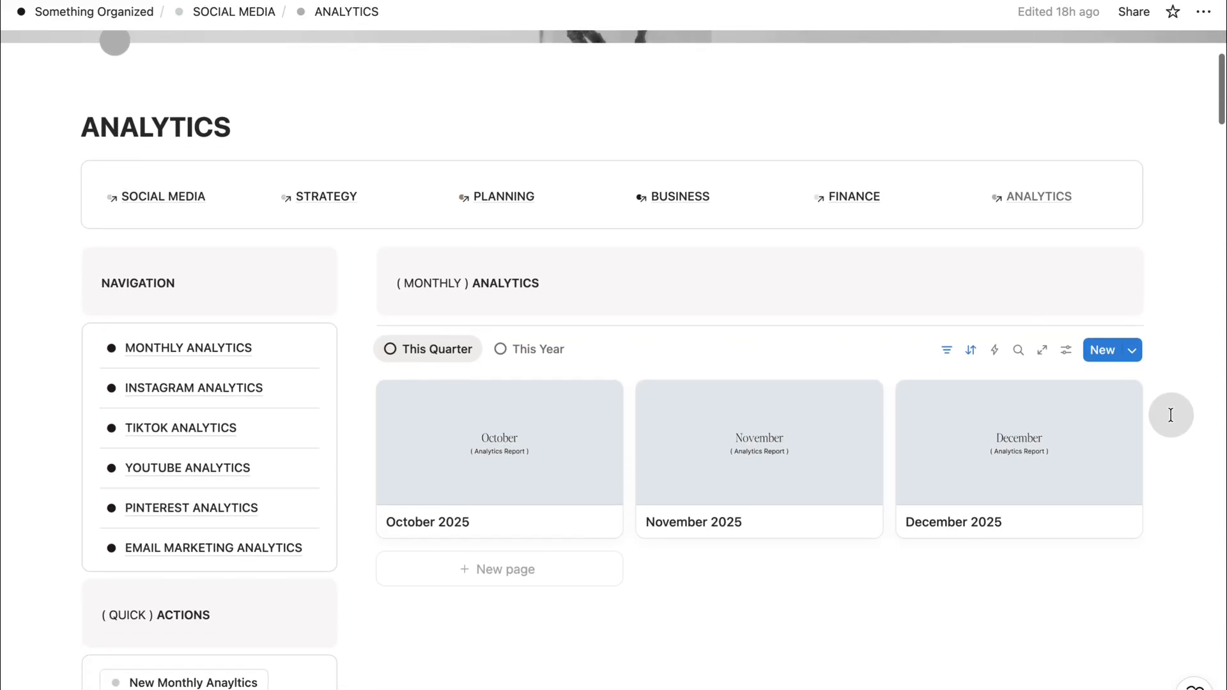
left_click(550, 526)
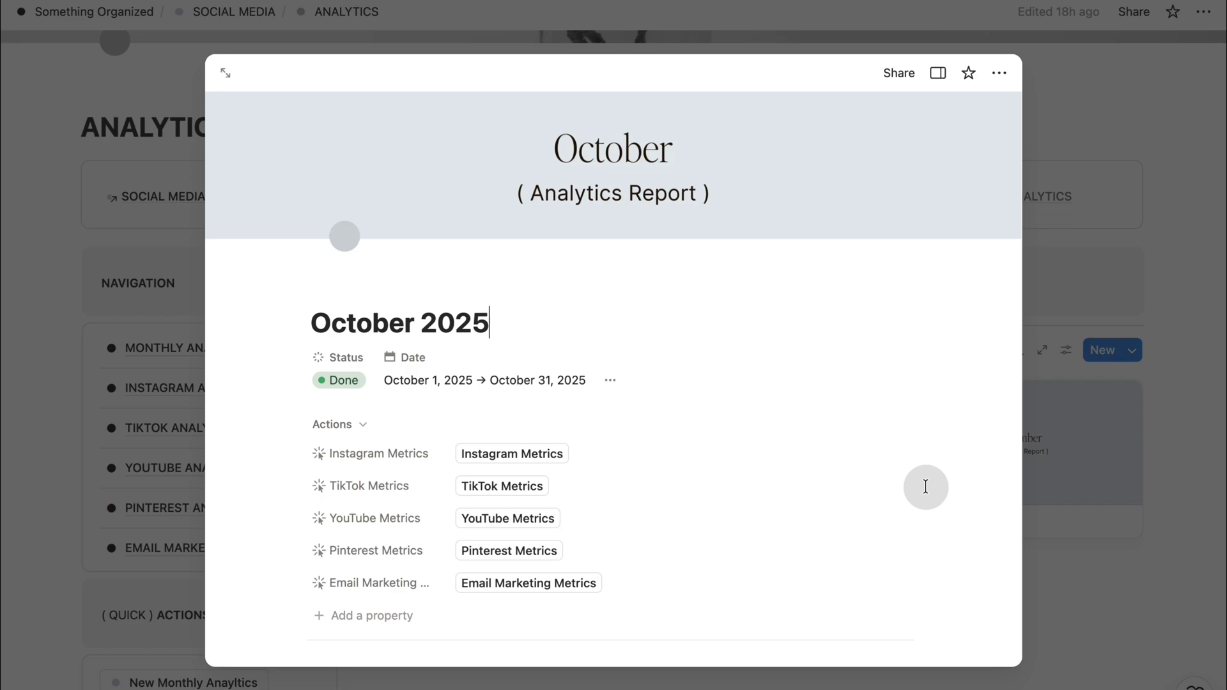
scroll(925, 487, "down", 7)
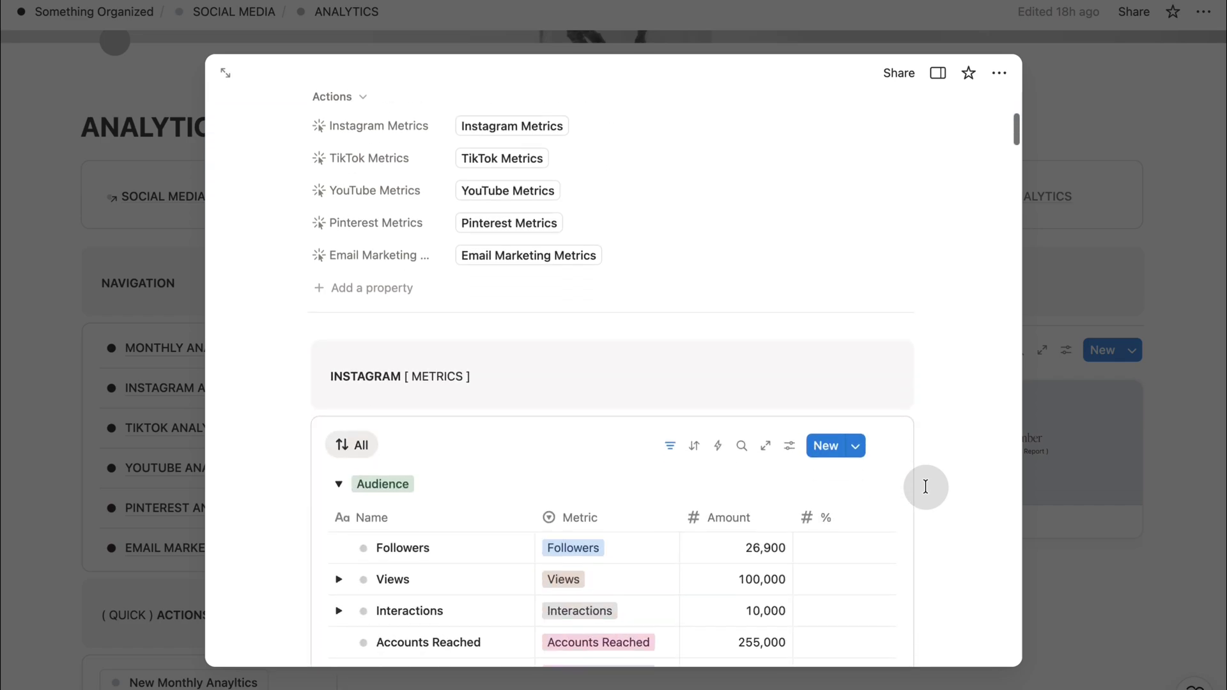
scroll(925, 487, "down", 7)
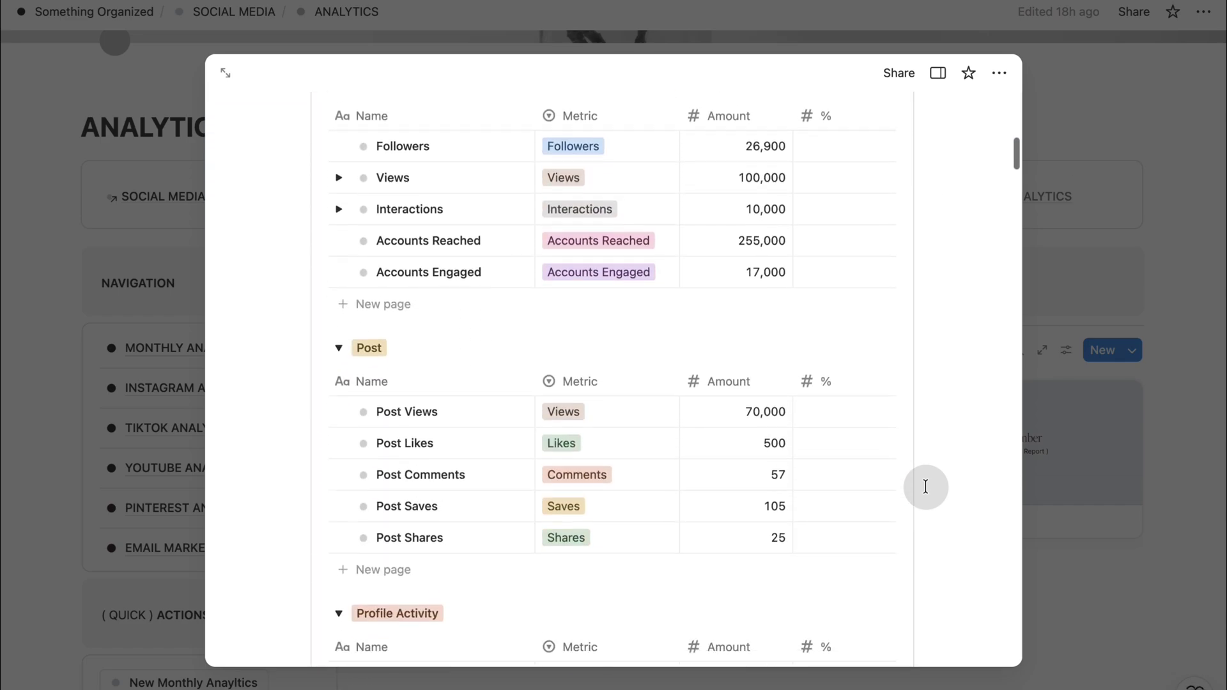
scroll(925, 487, "down", 8)
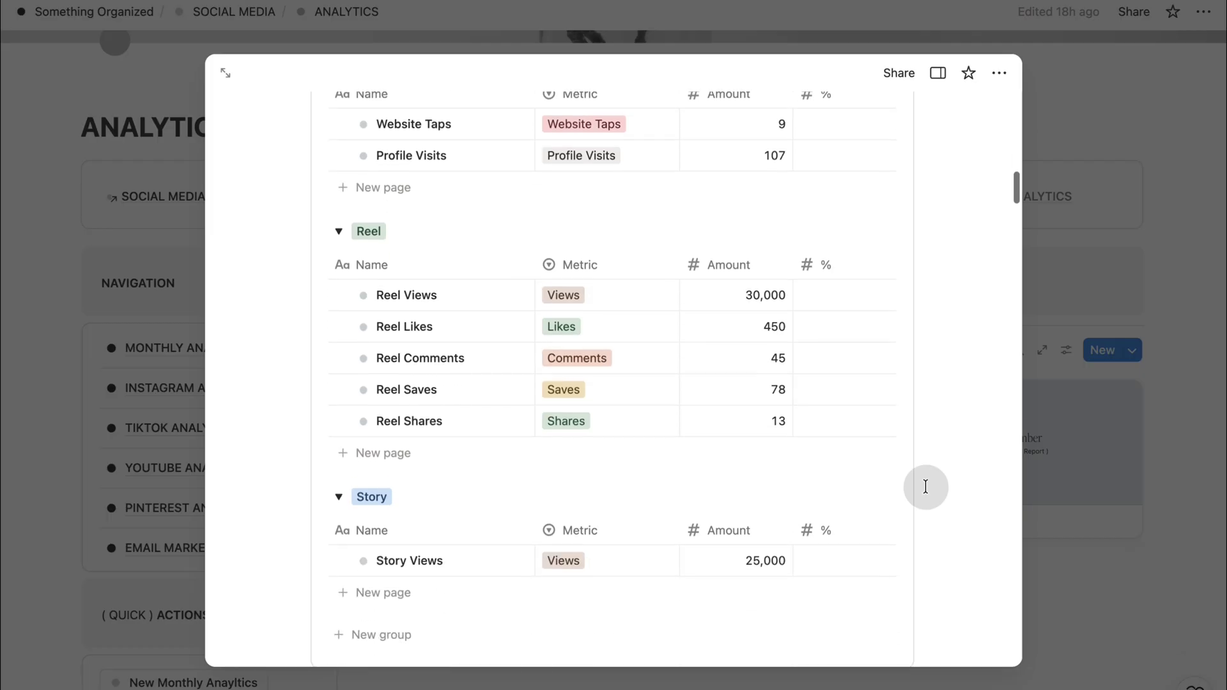
scroll(925, 487, "down", 6)
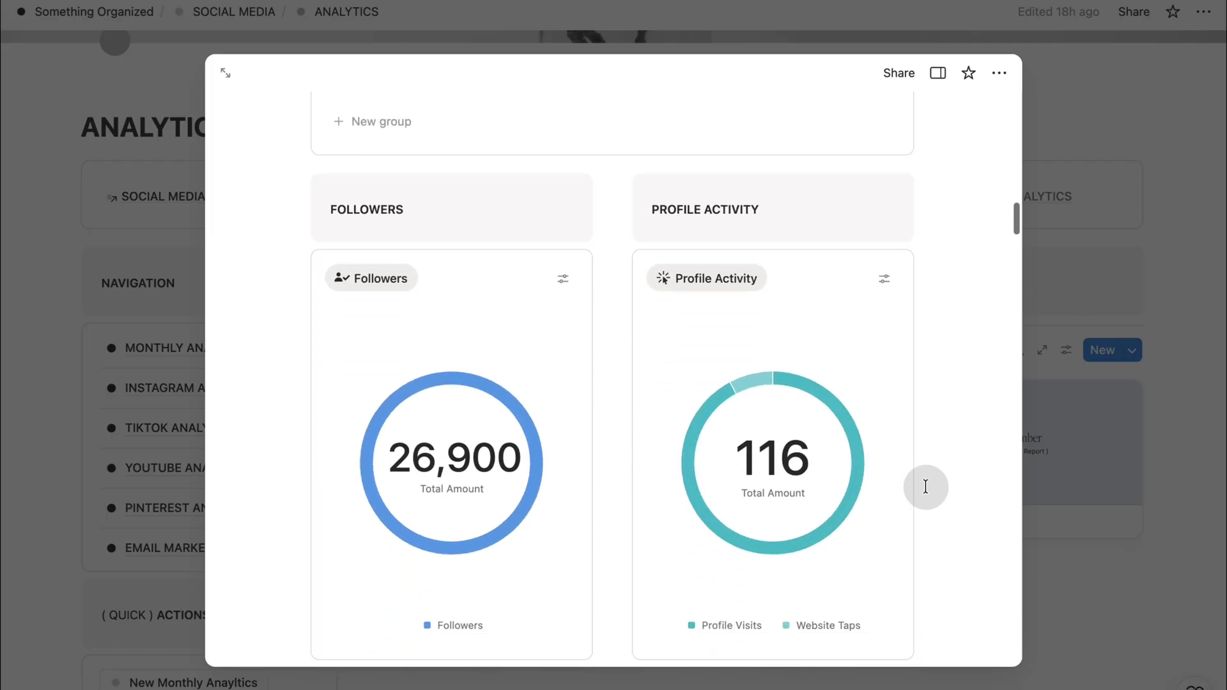
scroll(926, 487, "down", 8)
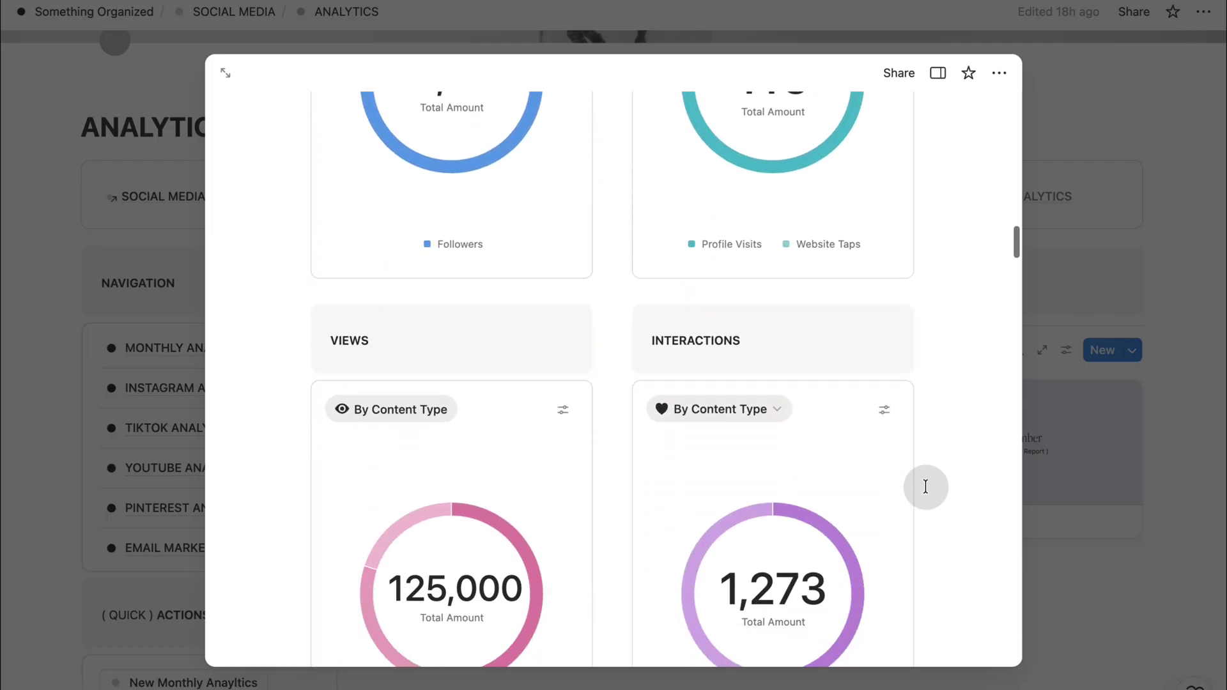
scroll(925, 487, "down", 6)
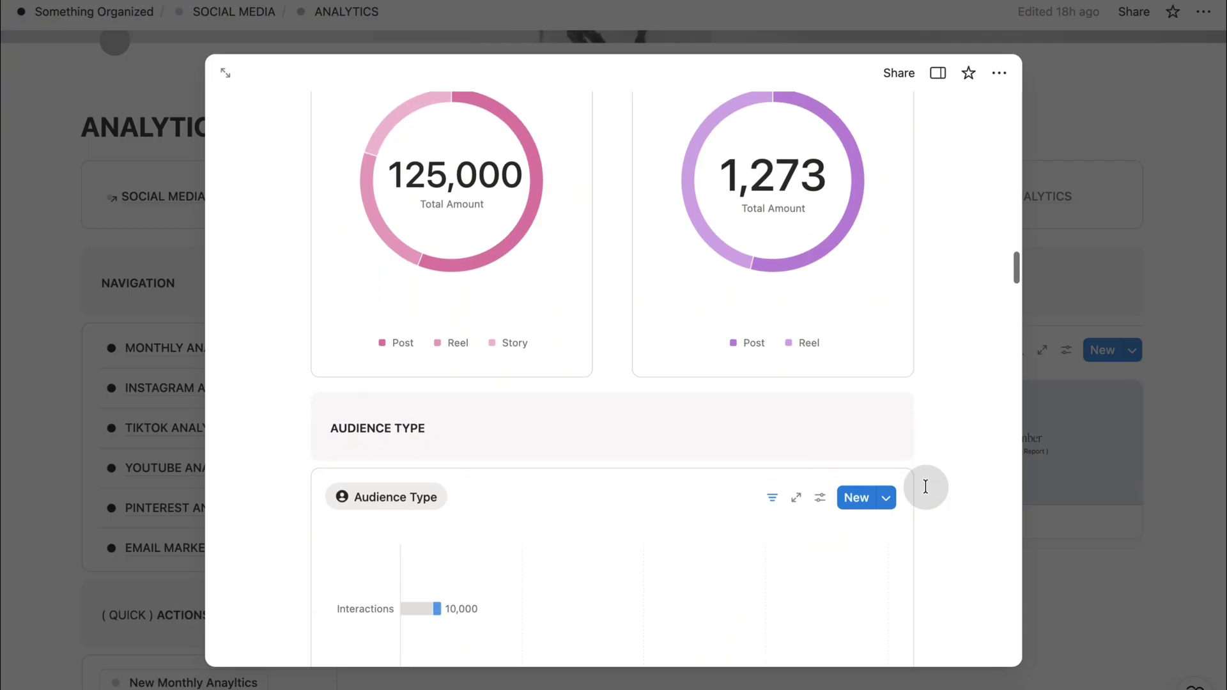
scroll(925, 487, "down", 7)
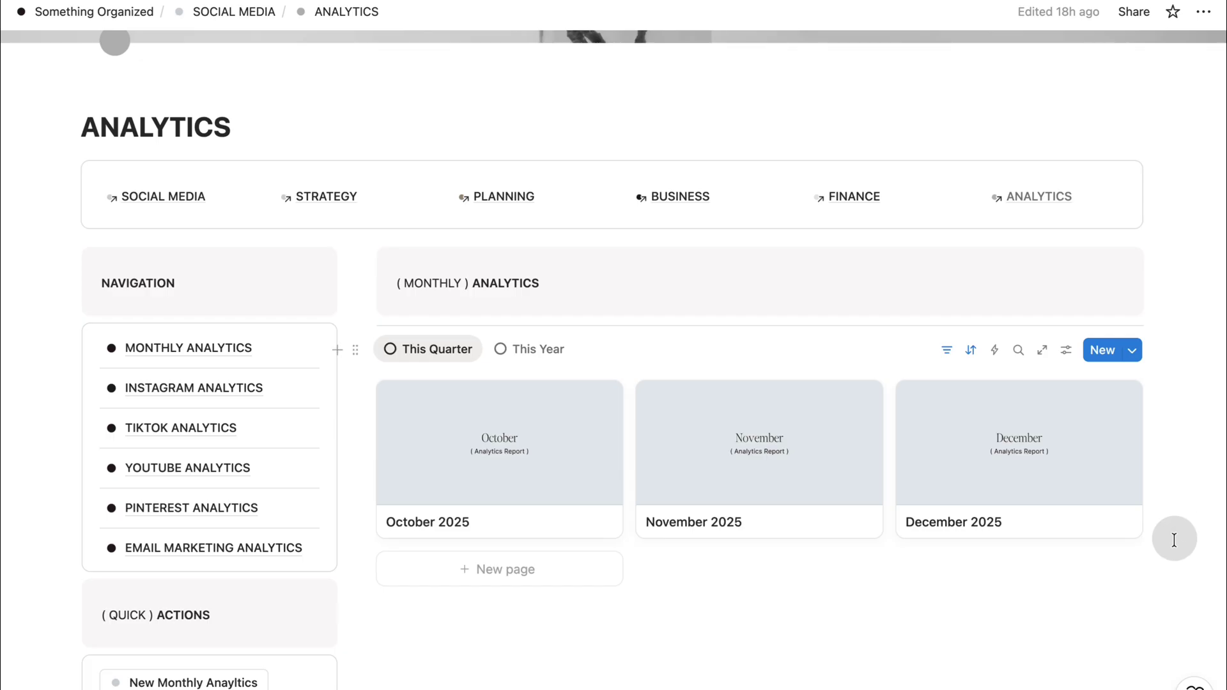
Step: Close the October 2025 report and switch the Instagram chart from Followers to Views
left_click(1182, 425)
scroll(1171, 581, "down", 3)
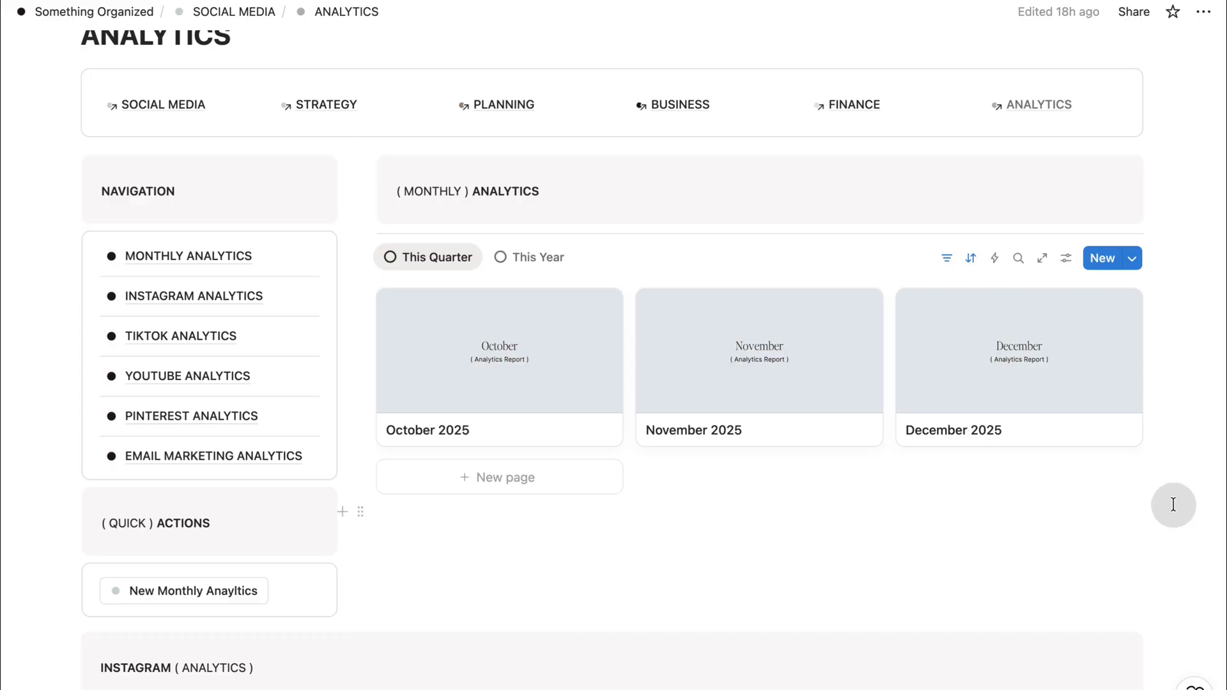
scroll(1169, 547, "down", 10)
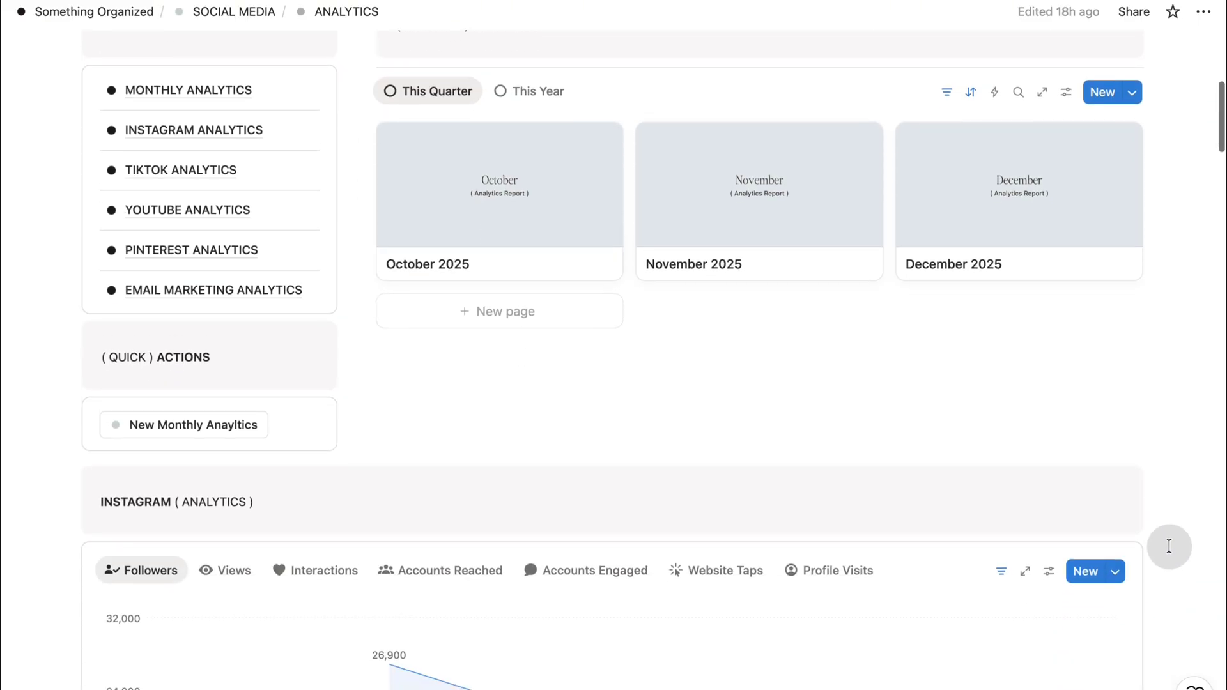
scroll(1170, 547, "down", 9)
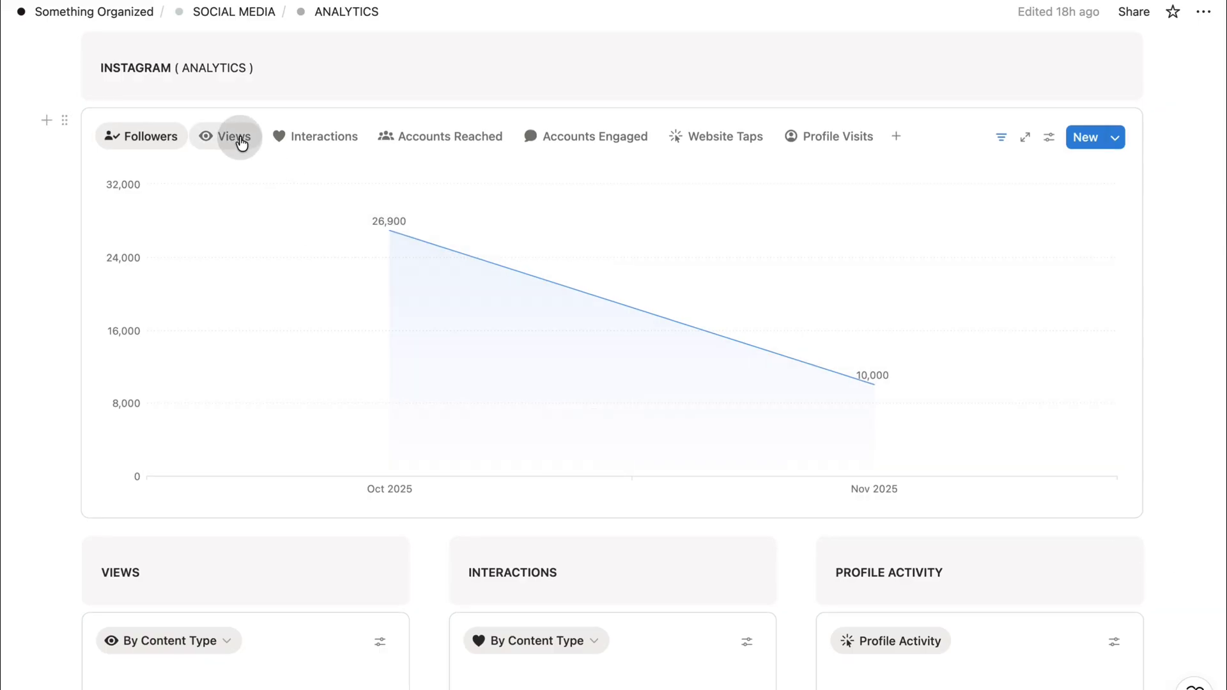
left_click(239, 140)
scroll(1197, 422, "down", 20)
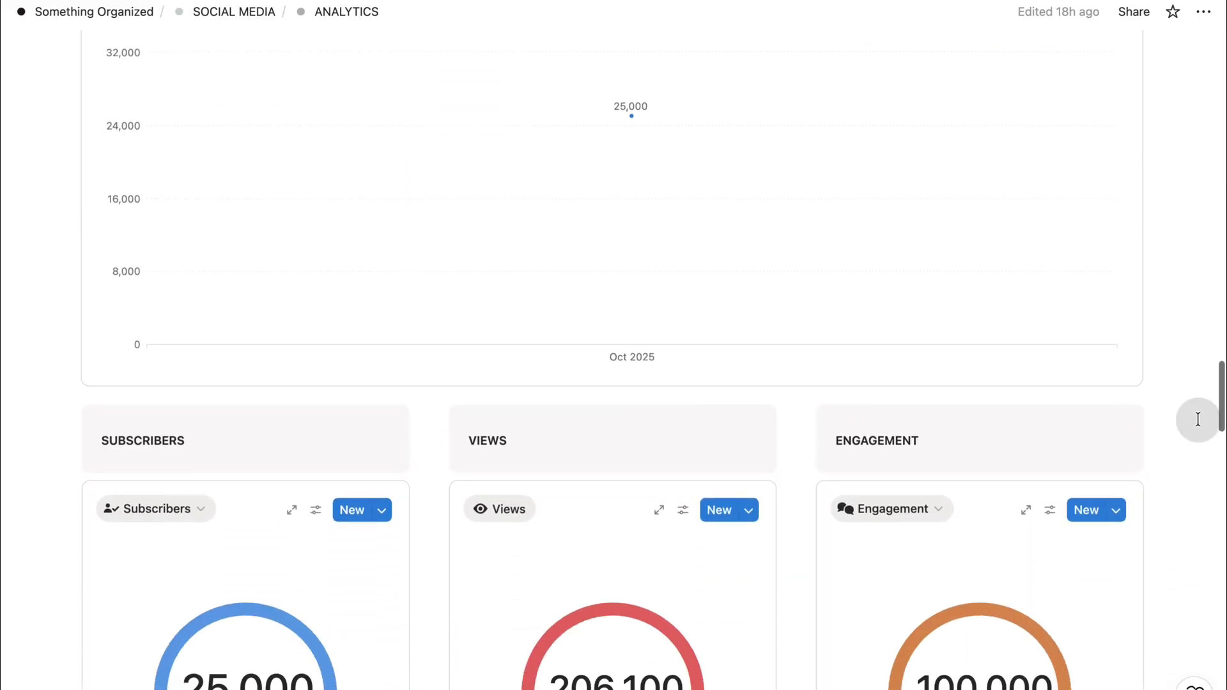
scroll(1198, 419, "down", 1)
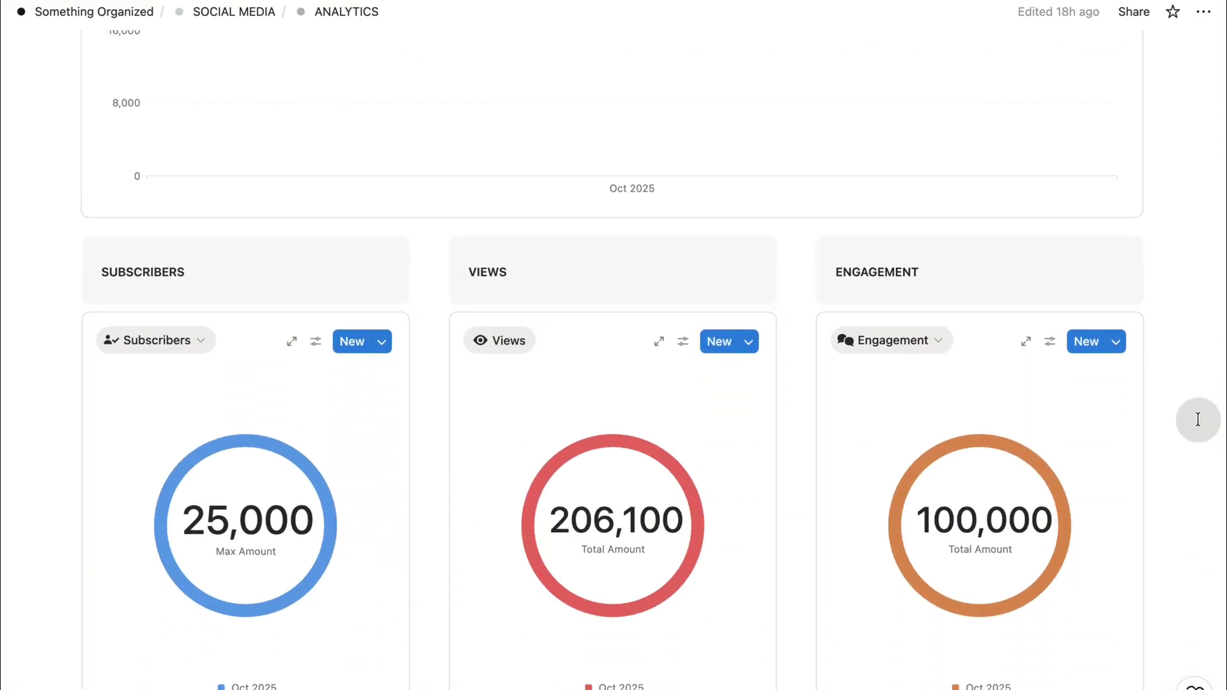
Step: Return to the SOCIAL MEDIA planner page from the breadcrumb
scroll(1198, 419, "up", 10)
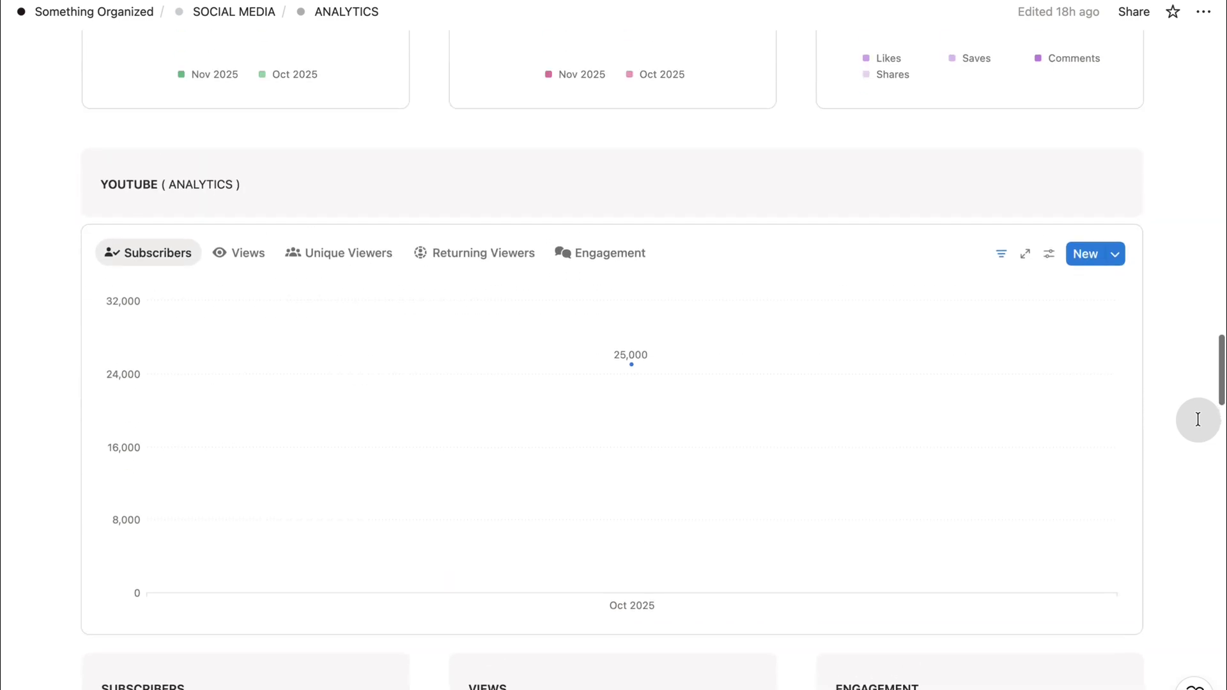
scroll(1198, 420, "up", 15)
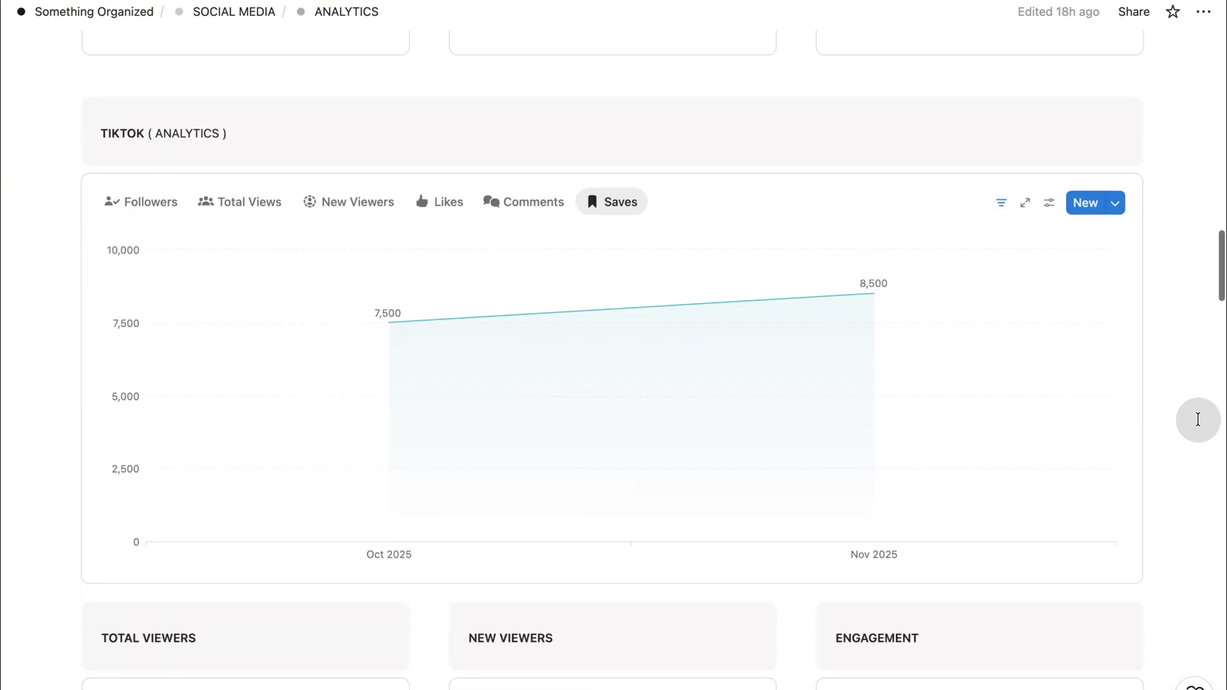
scroll(1198, 419, "up", 15)
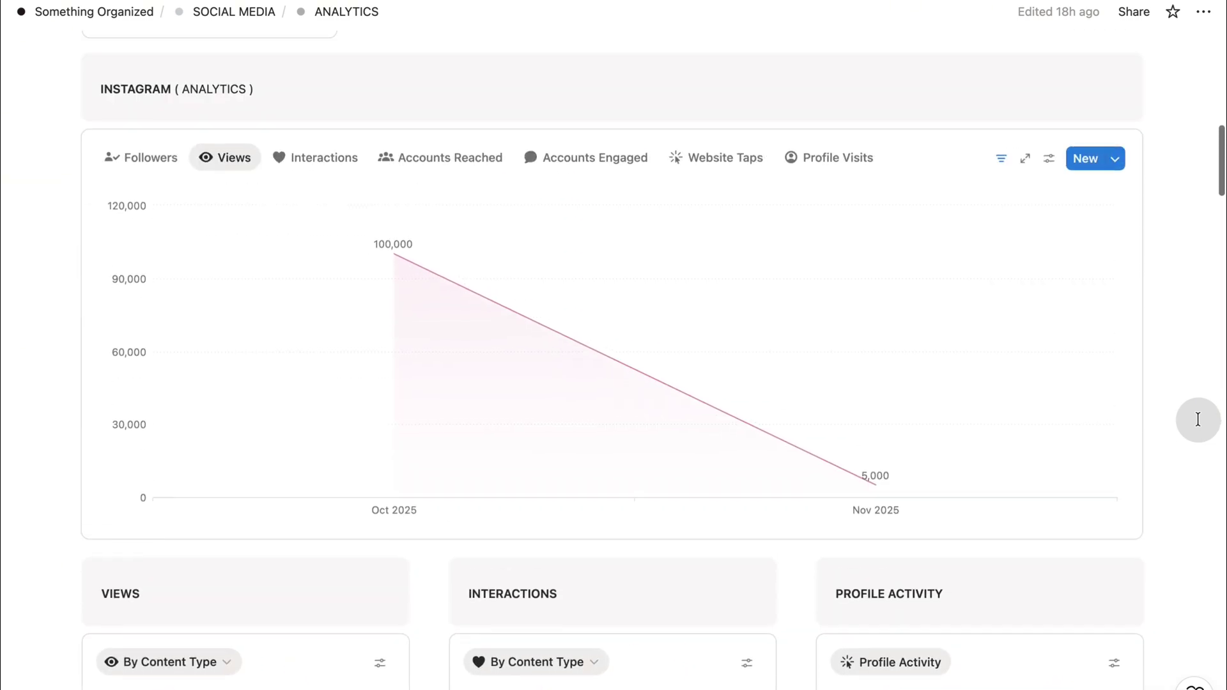
scroll(1197, 419, "up", 10)
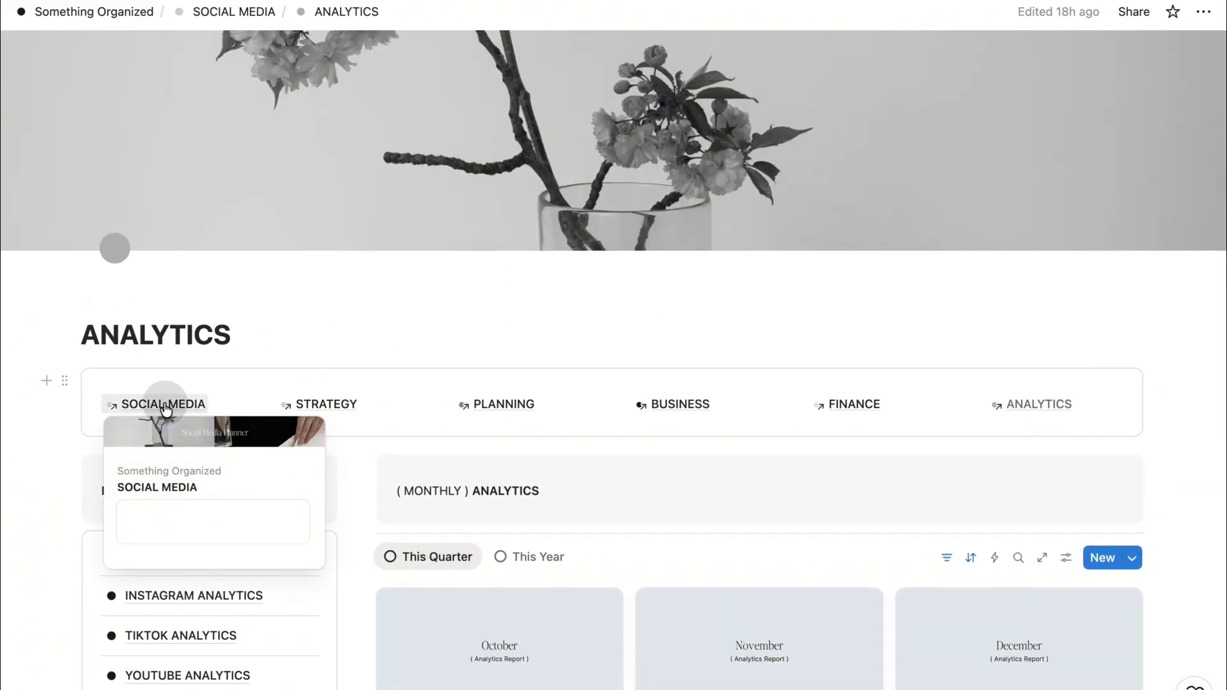
left_click(165, 409)
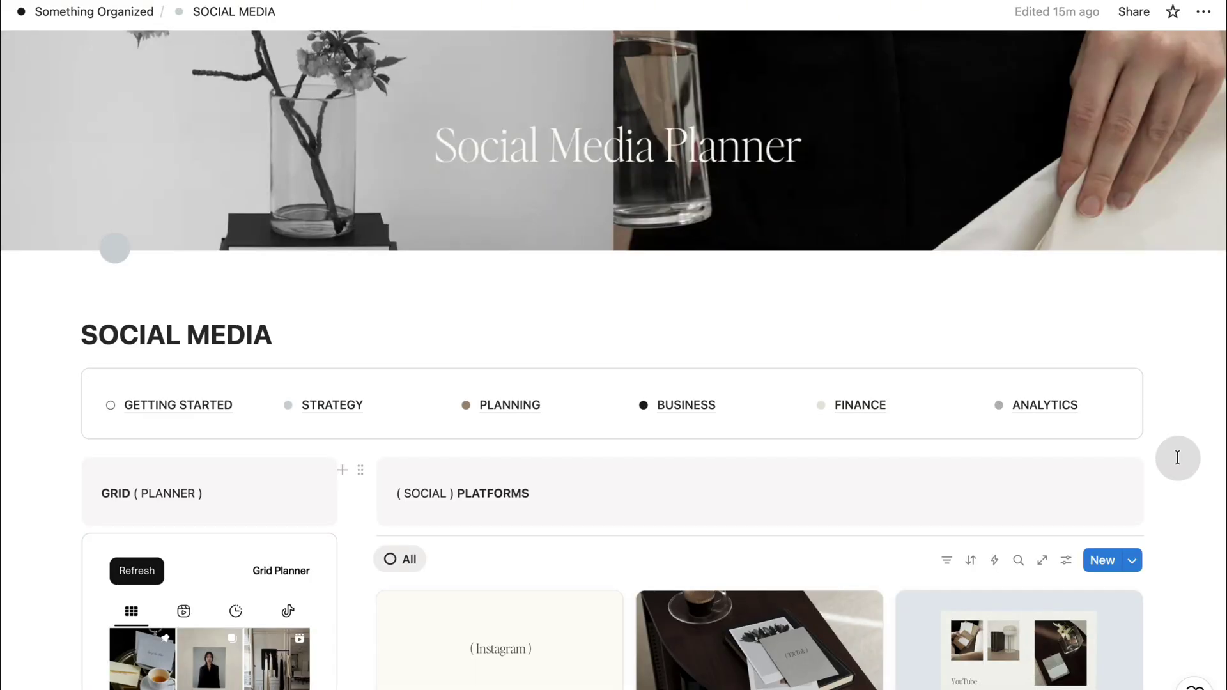
Step: Filter the Grid Planner by reels, stories and TikTok posts, then return to the full grid
scroll(1178, 458, "down", 5)
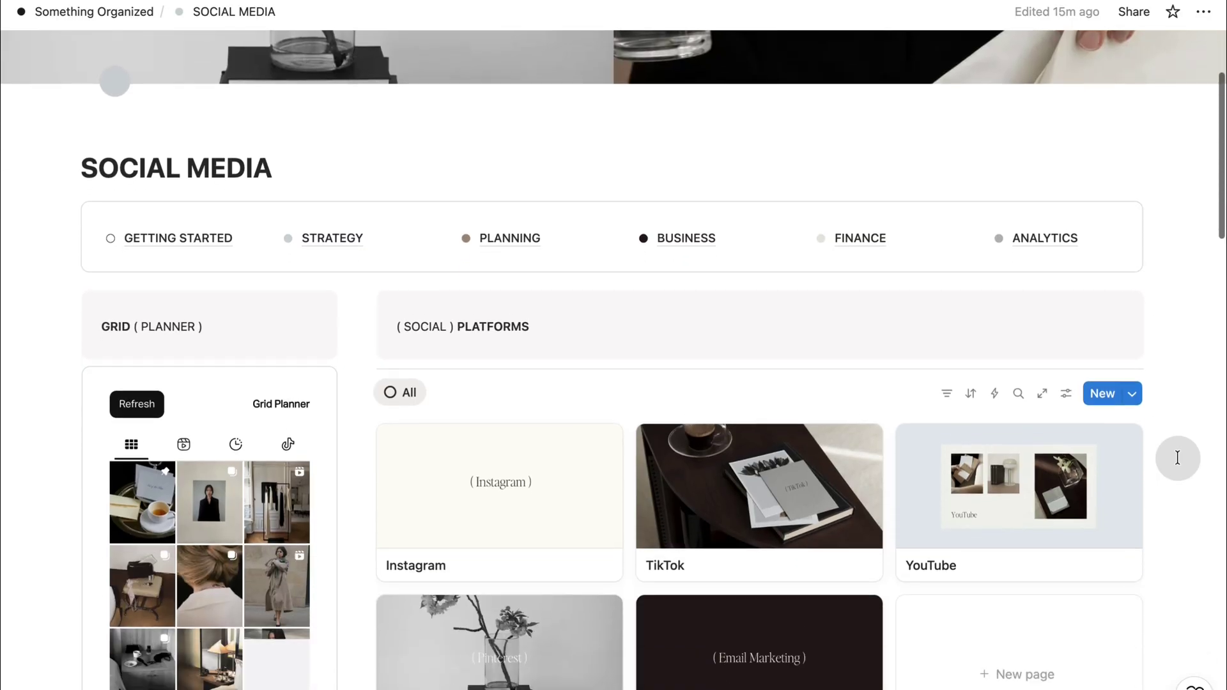
scroll(1178, 457, "down", 2)
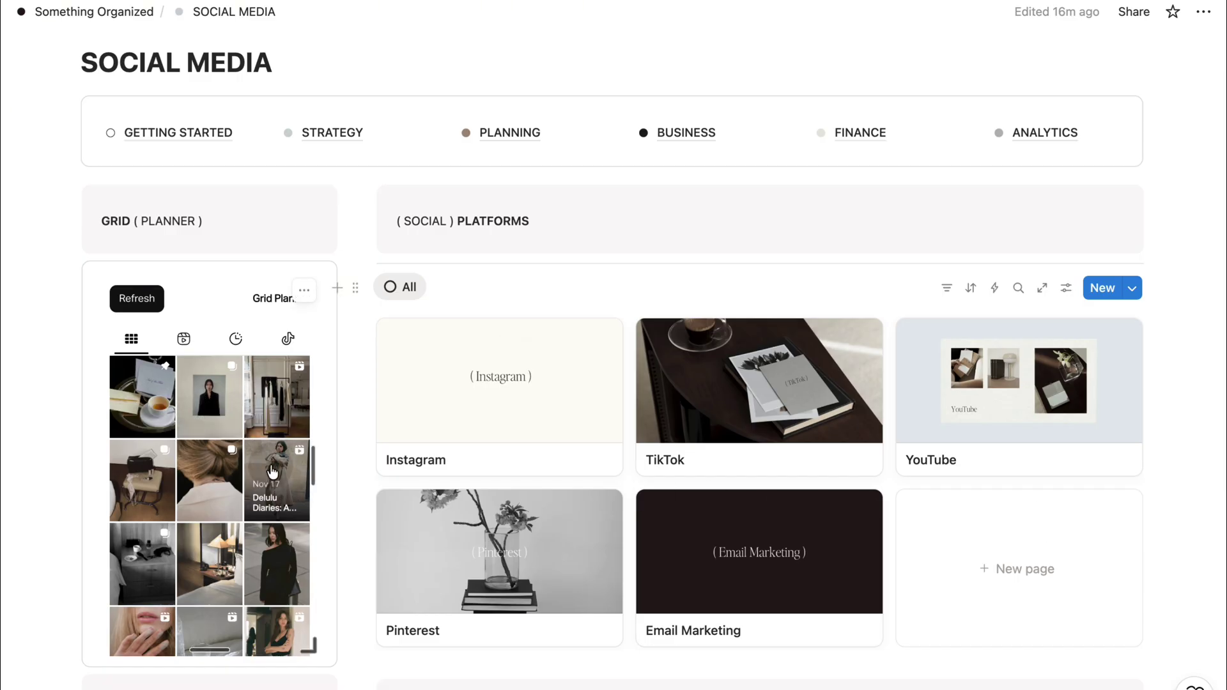
scroll(280, 567, "down", 1)
scroll(280, 568, "down", 2)
scroll(280, 568, "up", 4)
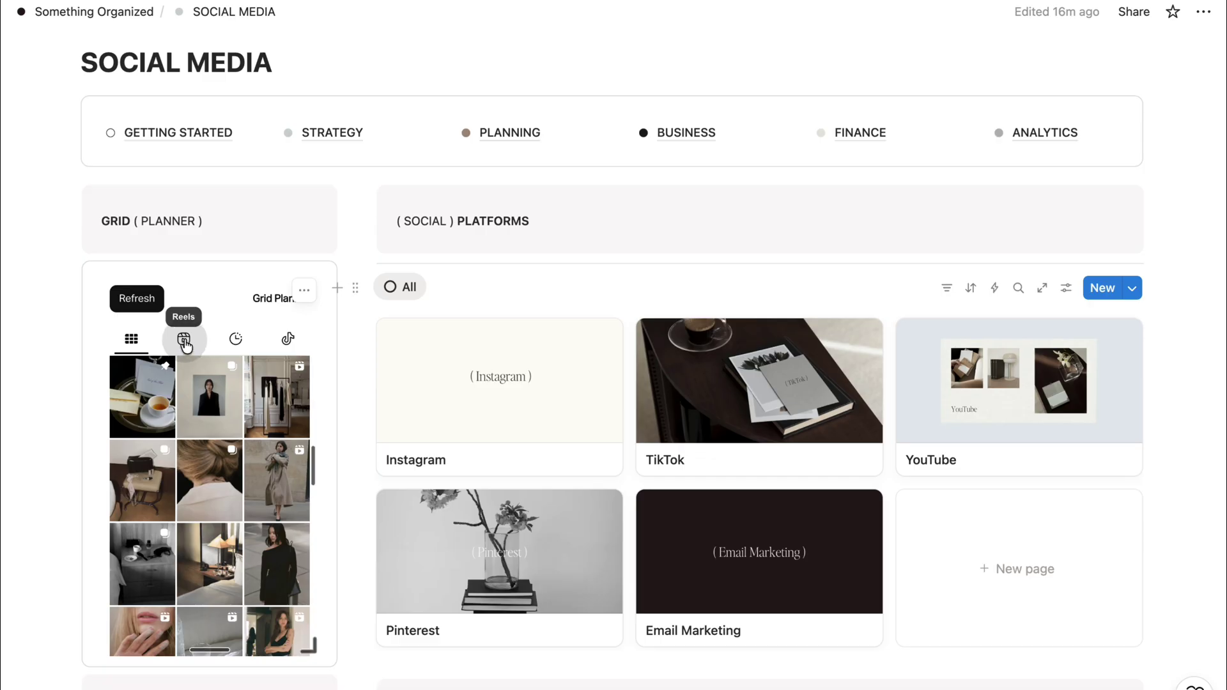
left_click(184, 344)
left_click(238, 342)
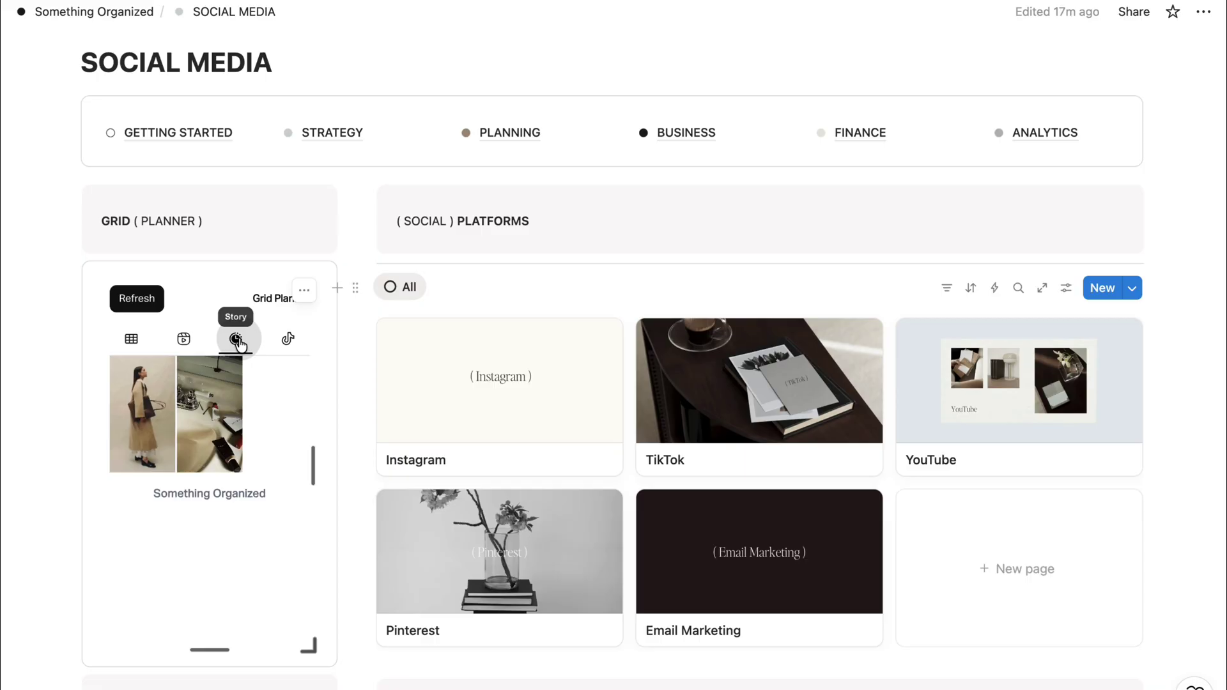
left_click(290, 344)
left_click(131, 338)
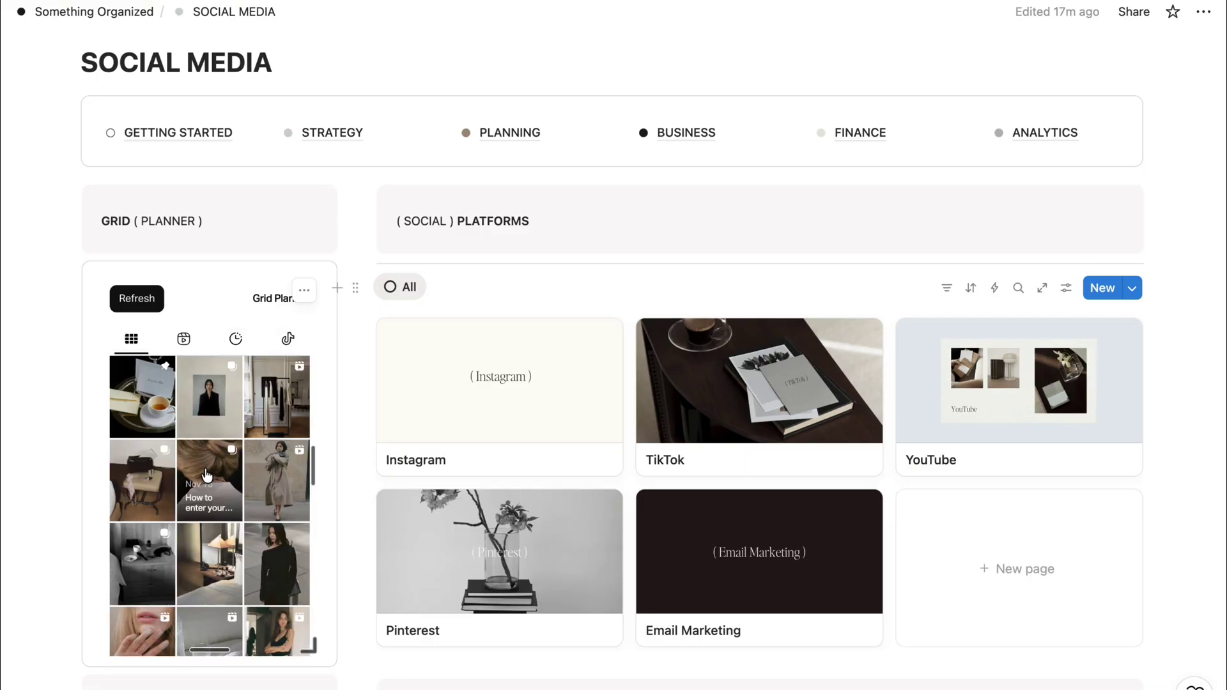
Step: Attach a Pinterest image address to the cozy discipline era IG Reel post and refresh the grid
left_click(210, 478)
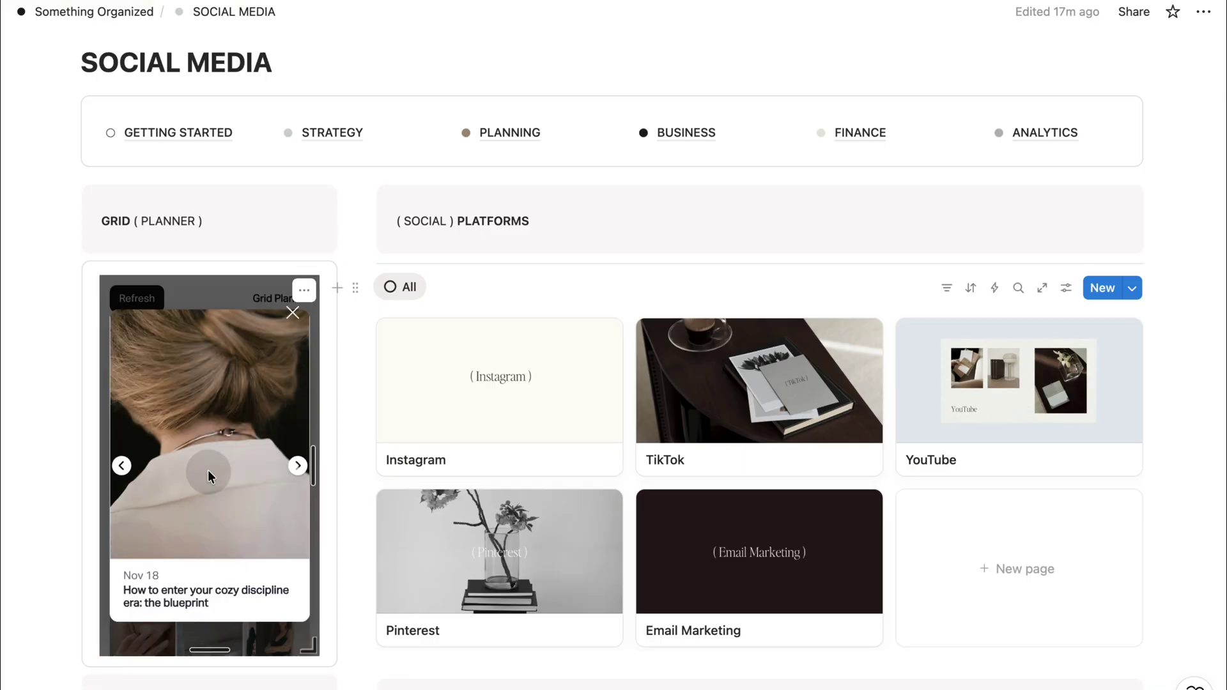
left_click(208, 471)
scroll(639, 262, "down", 1)
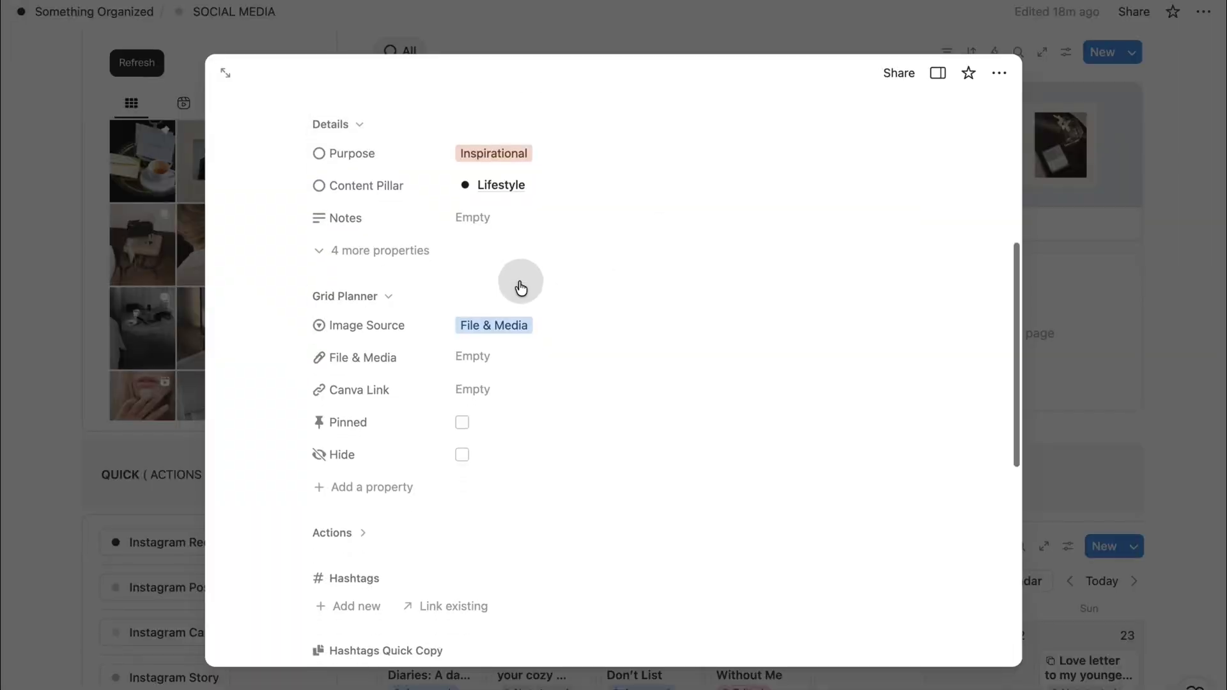
left_click(499, 328)
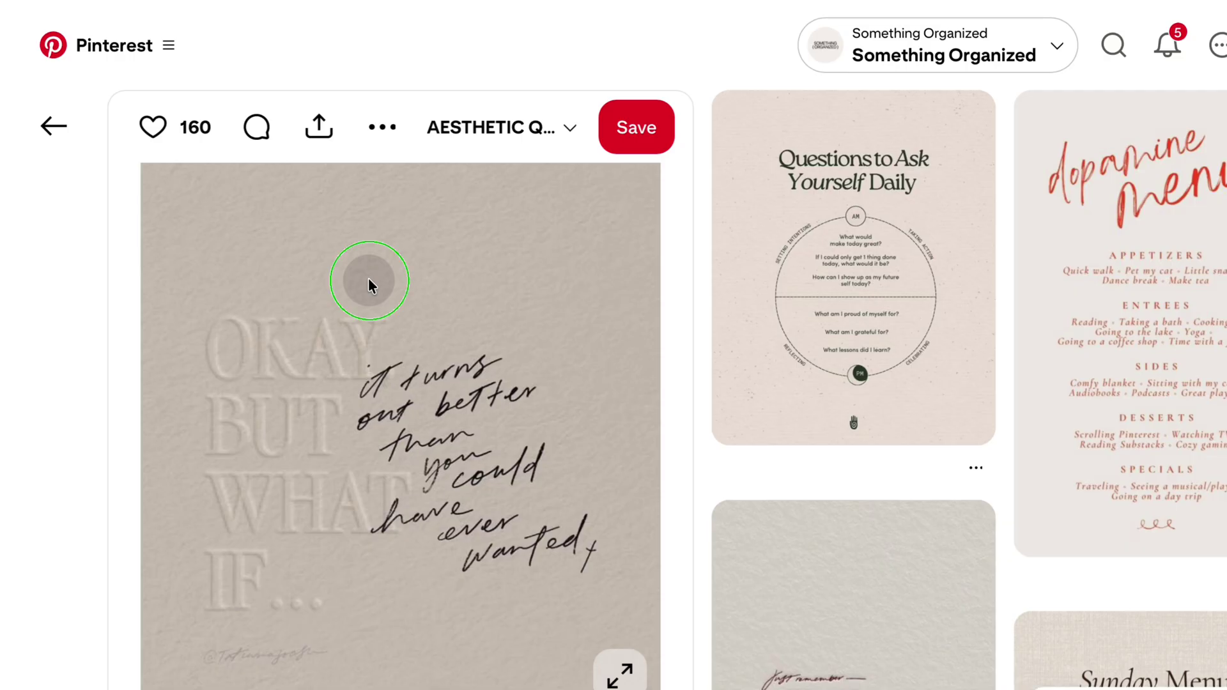
right_click(368, 281)
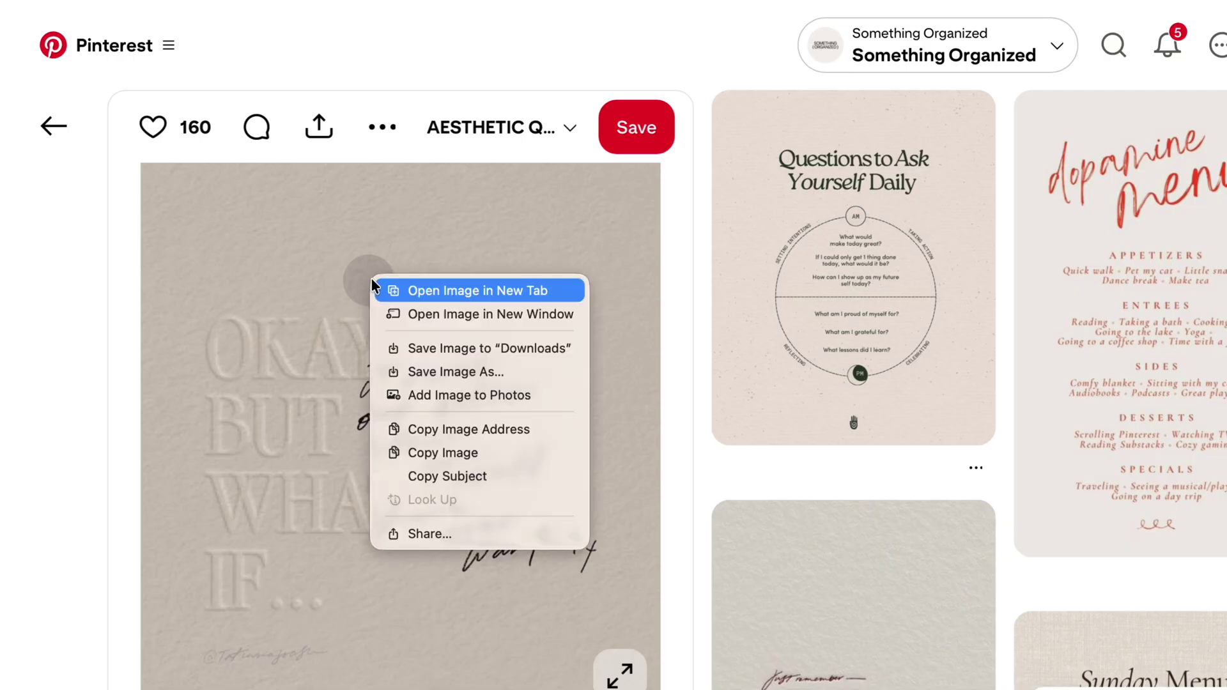
left_click(447, 429)
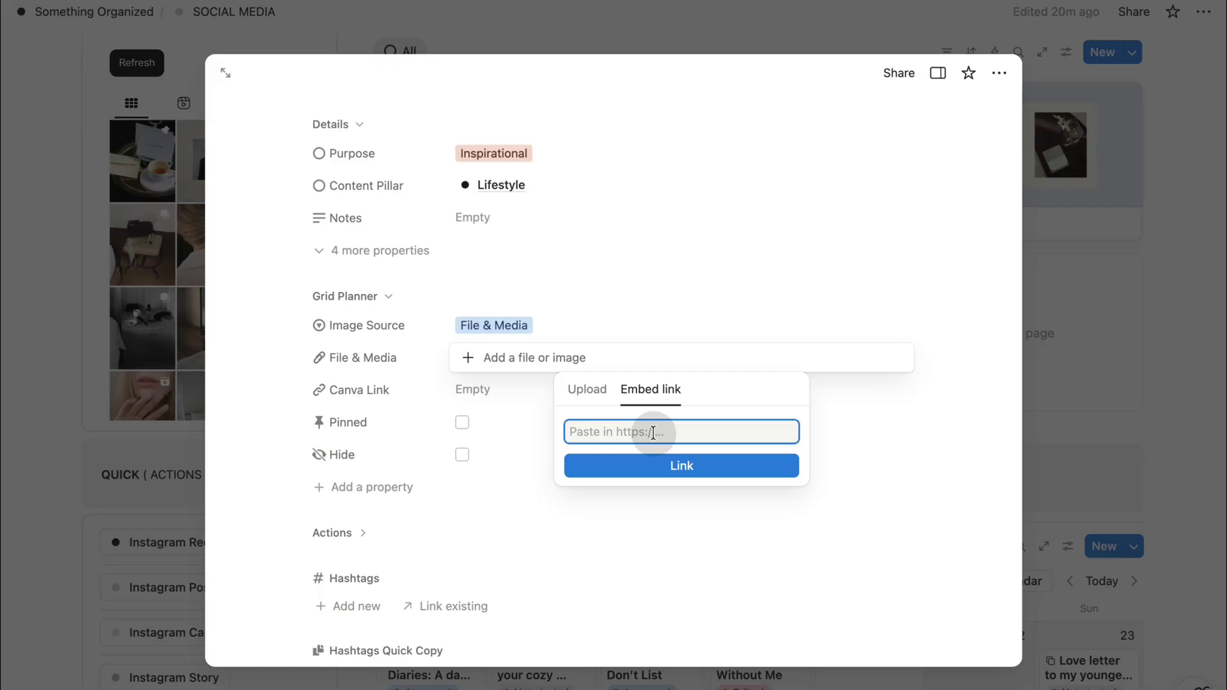
key("super+v")
left_click(699, 471)
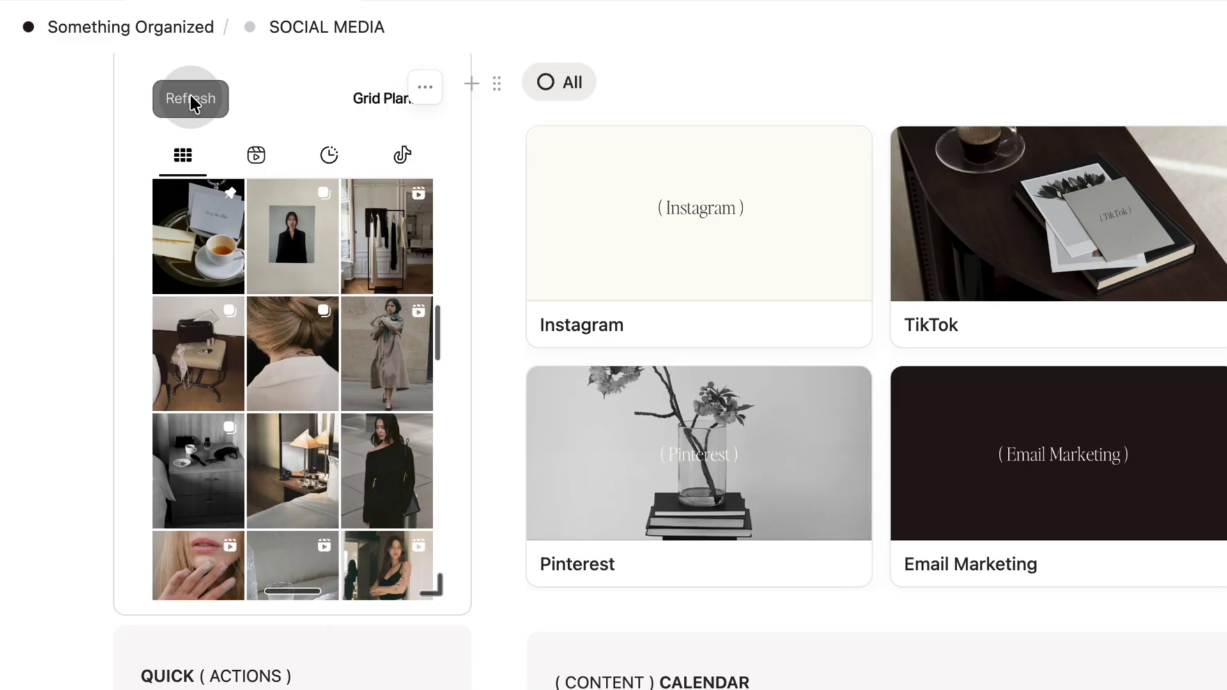
left_click(191, 101)
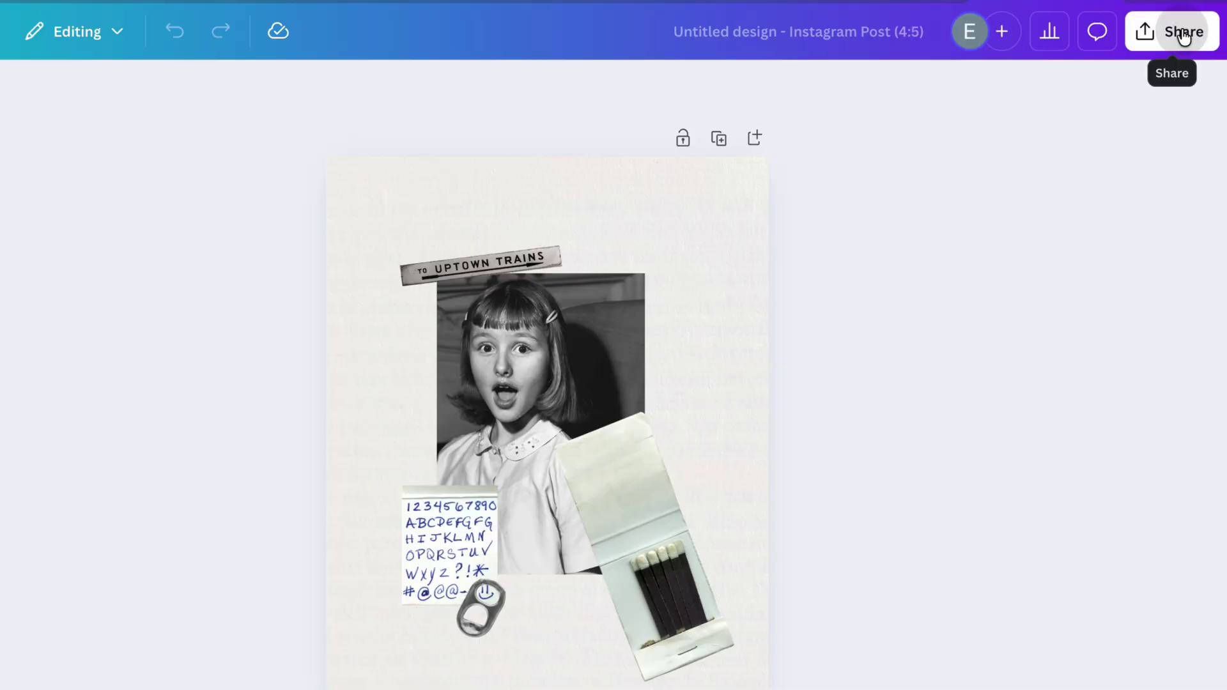
Step: Copy the Canva design's smart embed link and paste it into the post's Canva Link
left_click(1176, 31)
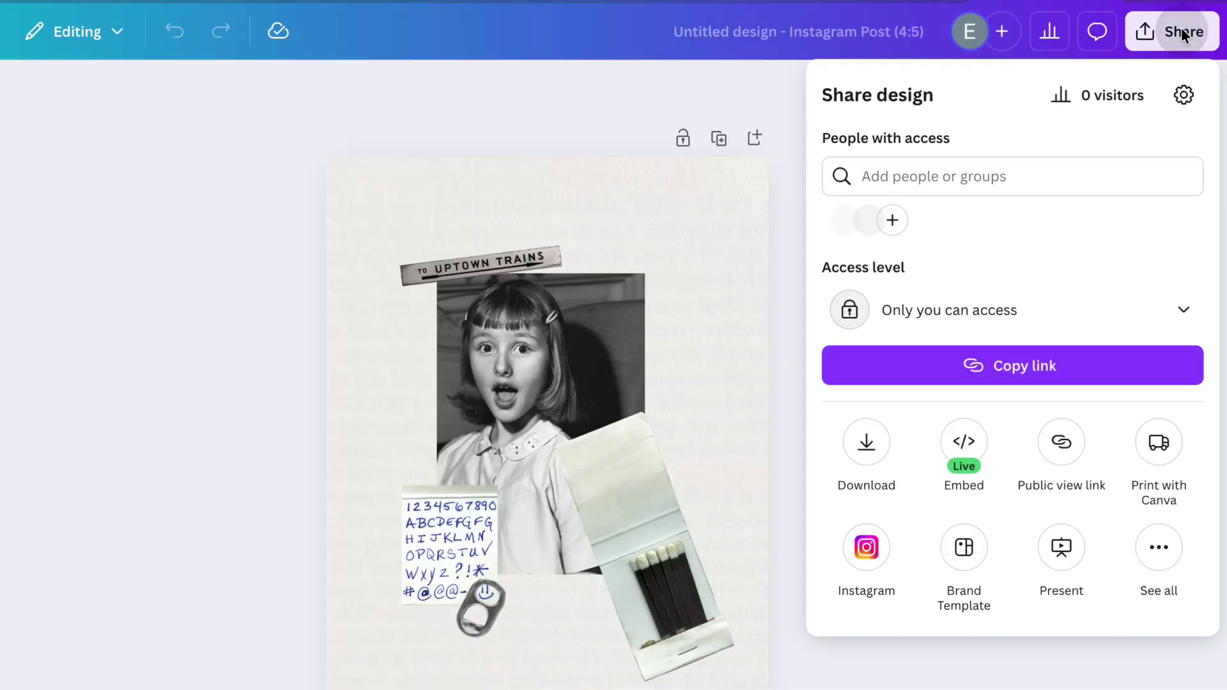
left_click(950, 317)
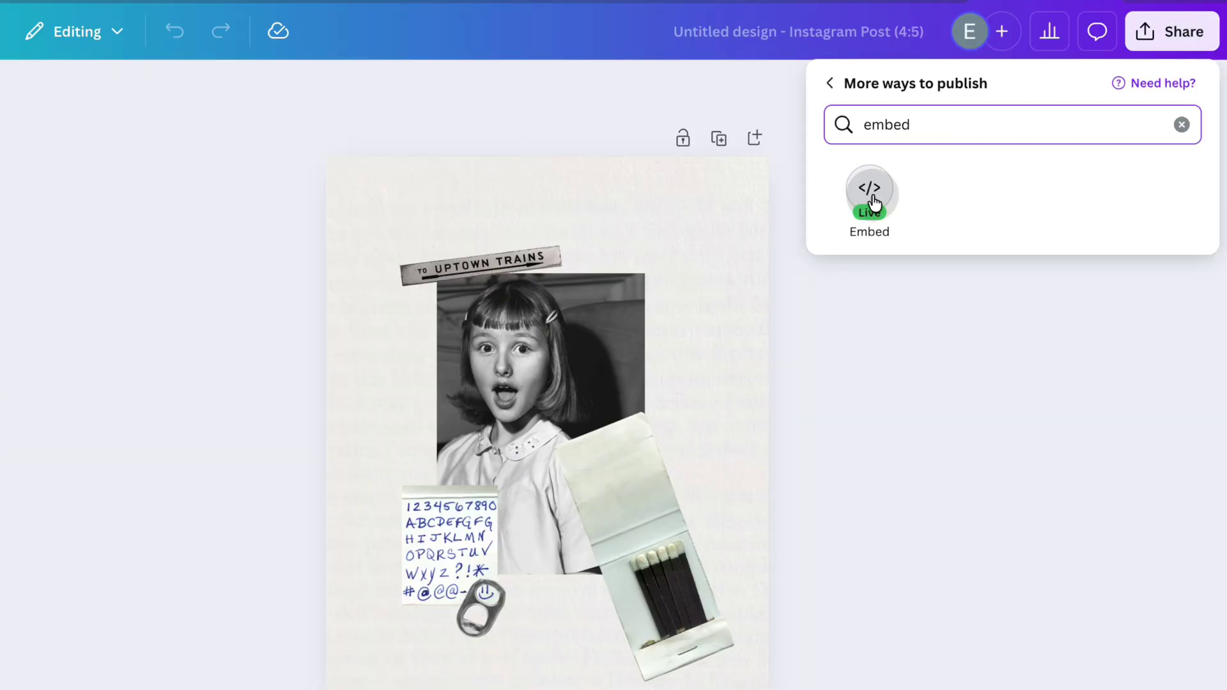
left_click(866, 194)
left_click(1175, 250)
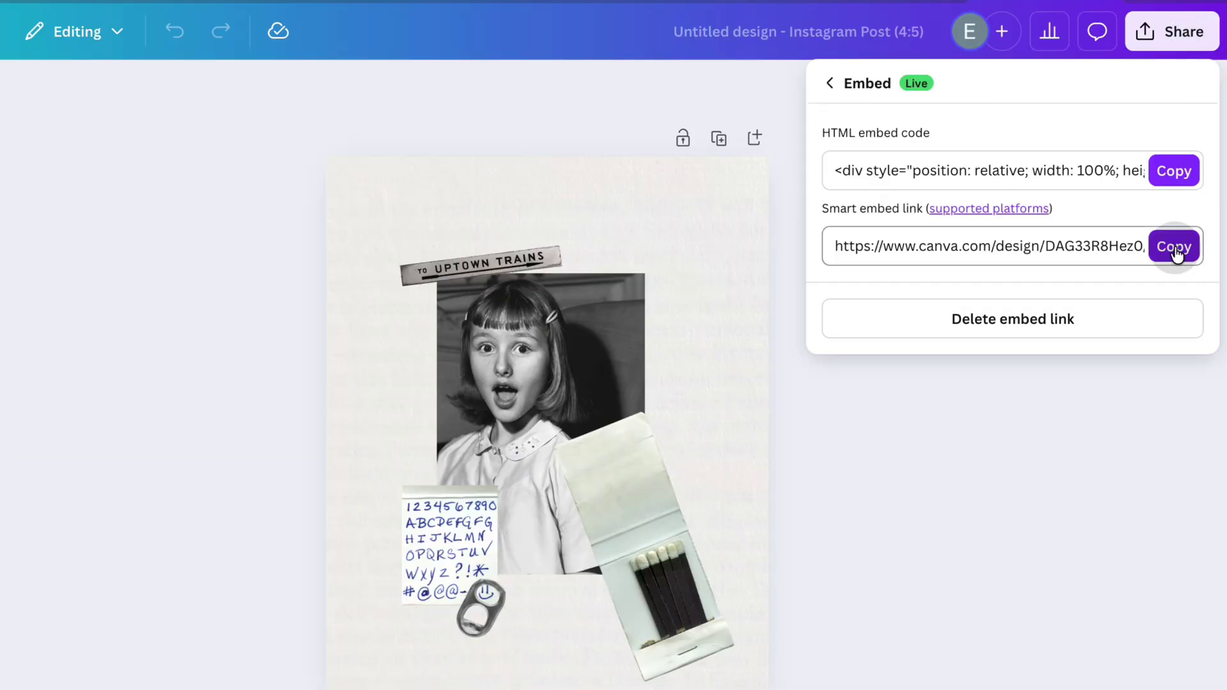
left_click(739, 456)
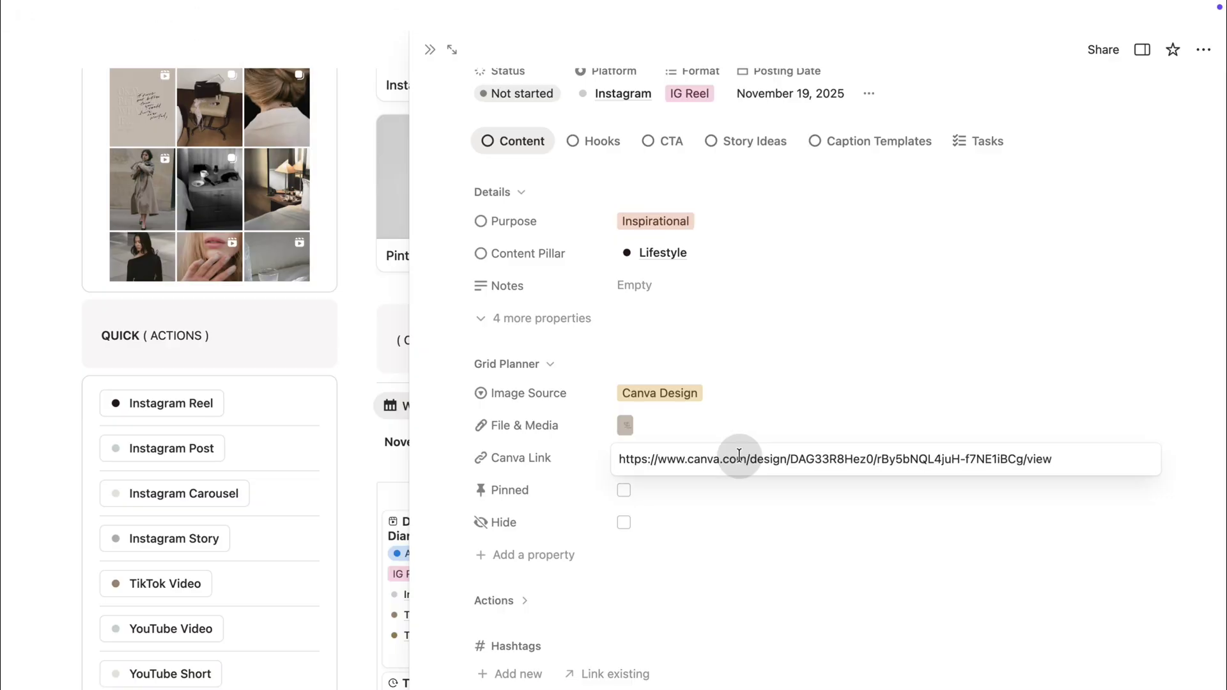
Step: Close the IG Reel post and refresh the Grid Planner so it shows the Canva collage tile
left_click(315, 262)
scroll(310, 262, "up", 4)
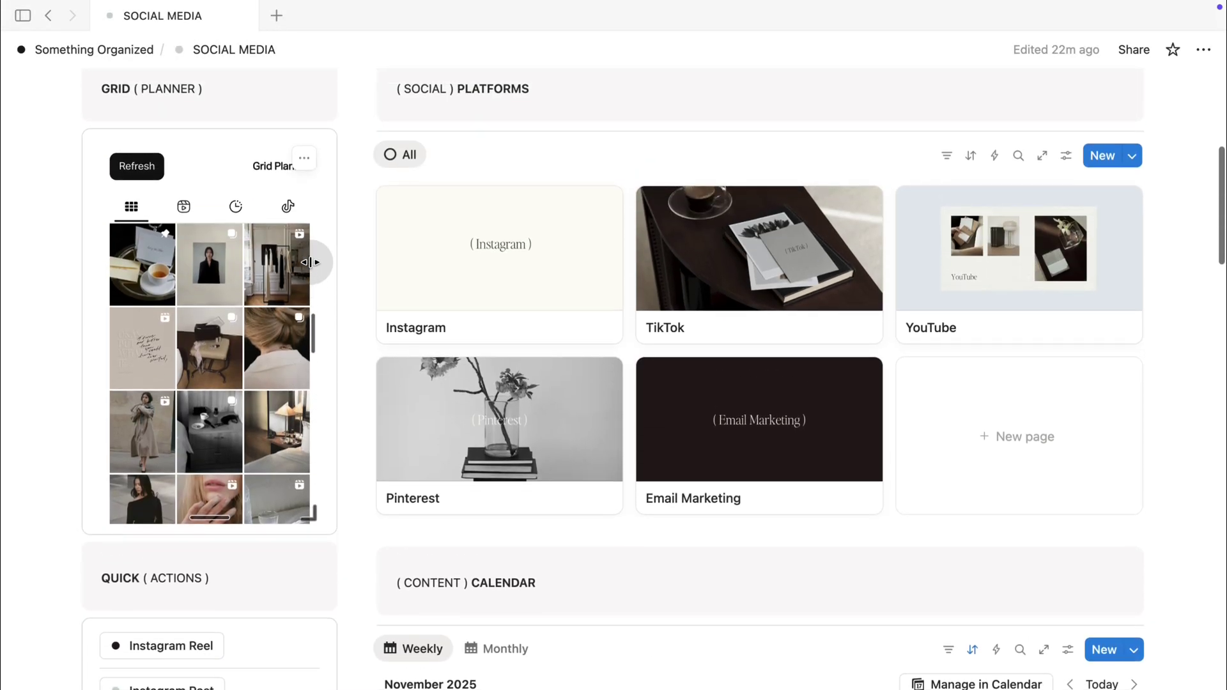
left_click(132, 178)
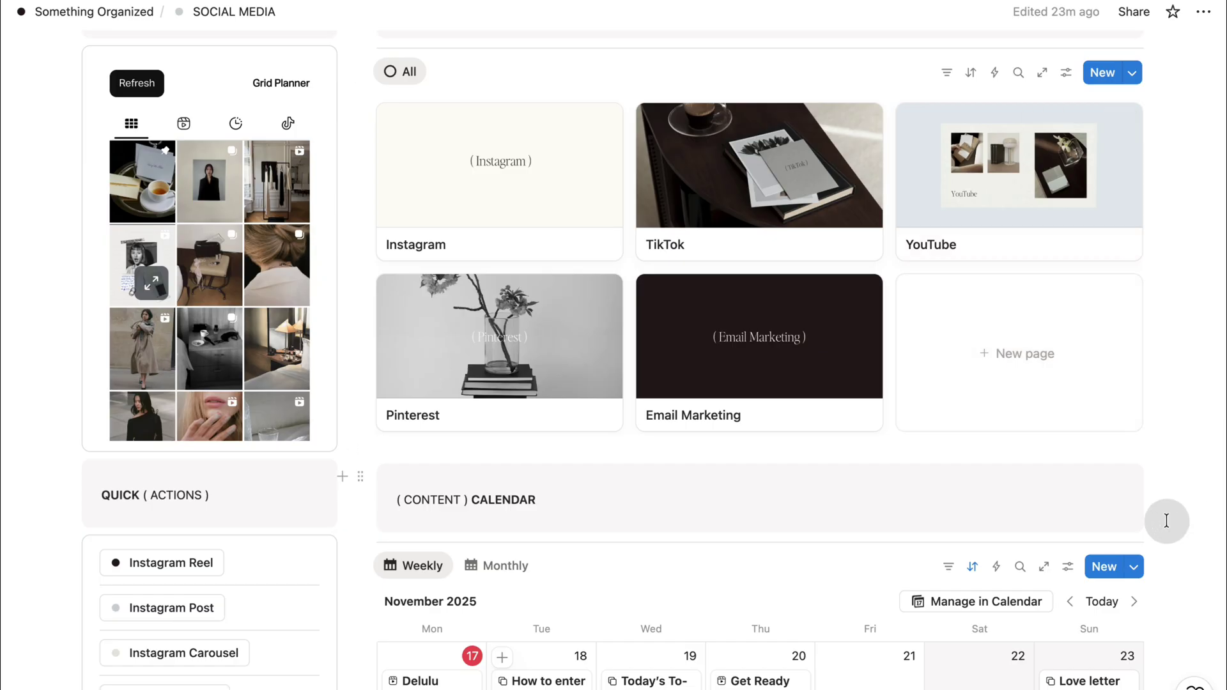
scroll(1166, 521, "down", 1)
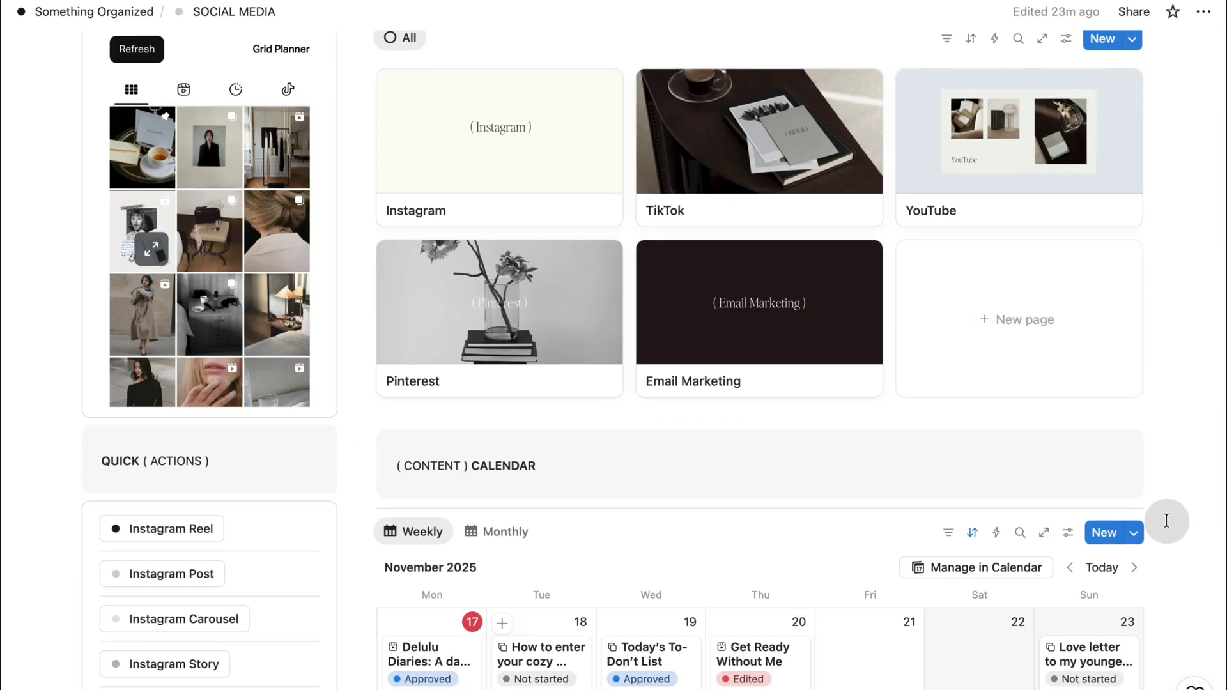
scroll(1166, 520, "down", 1)
scroll(1167, 521, "up", 10)
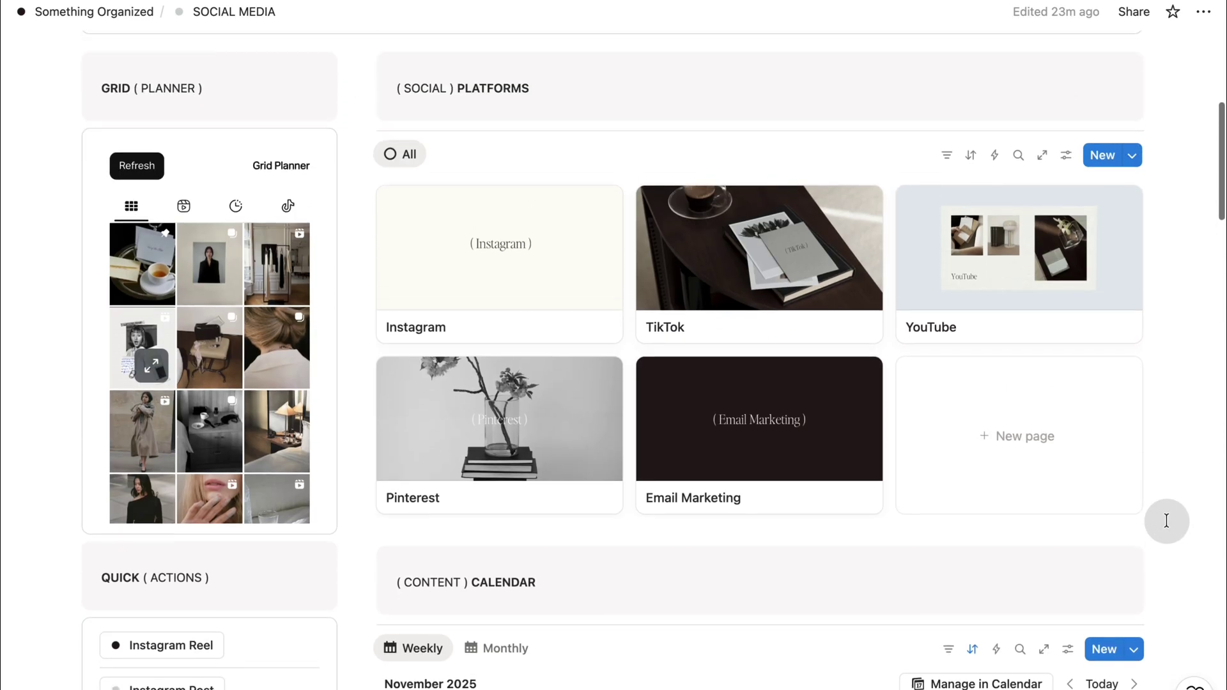
scroll(1166, 520, "up", 5)
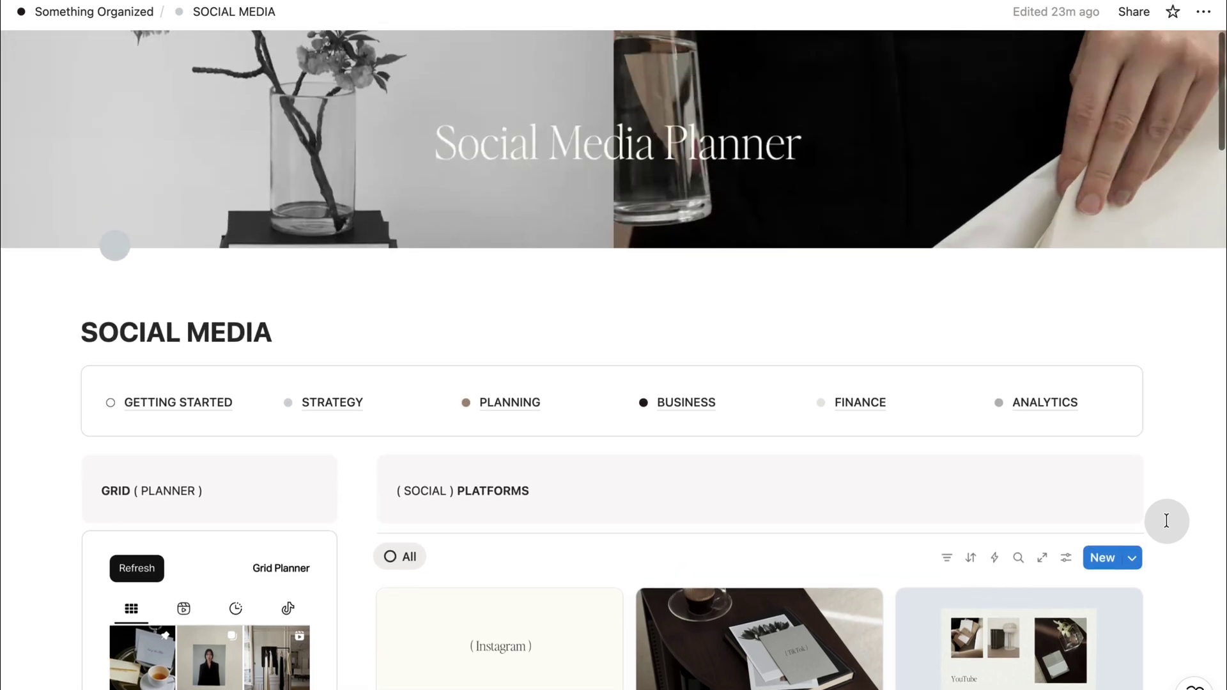
scroll(1172, 526, "down", 2)
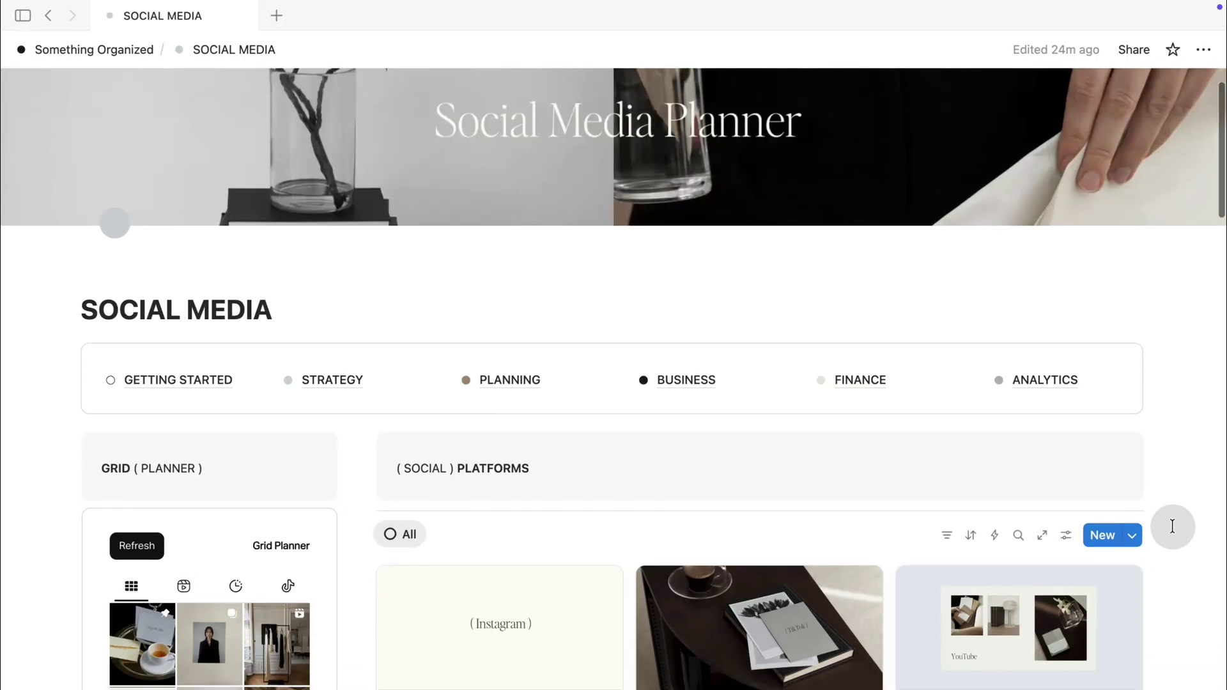
scroll(1173, 526, "down", 8)
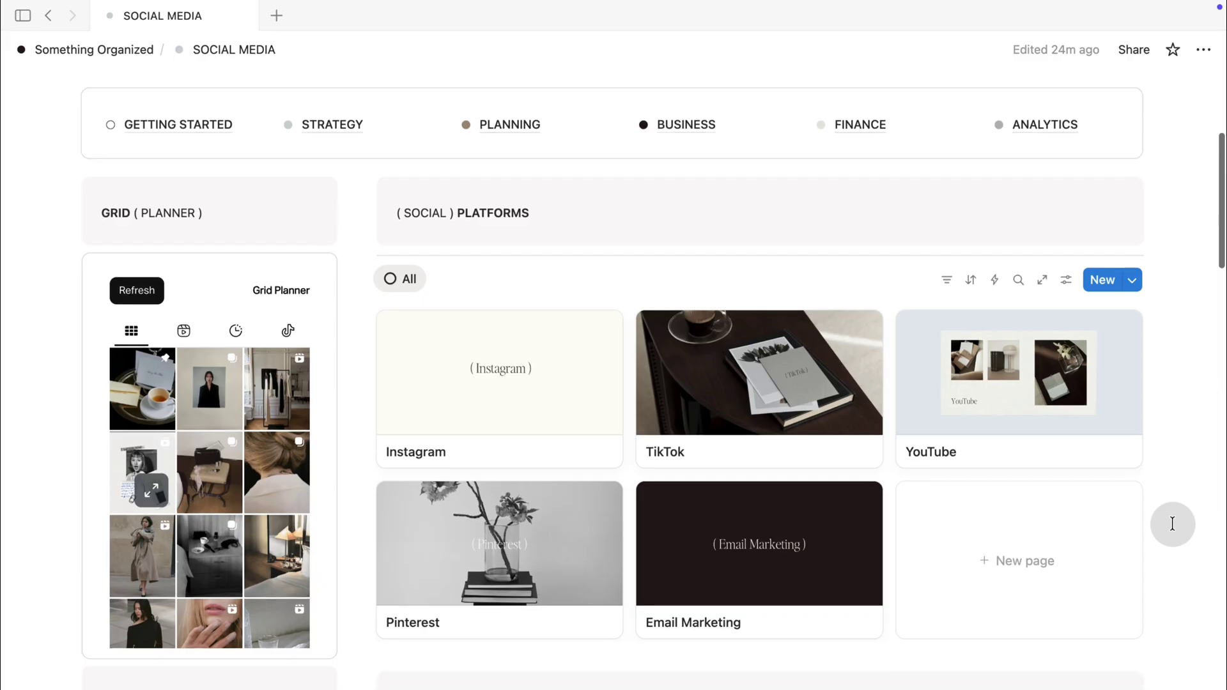
scroll(1172, 524, "down", 12)
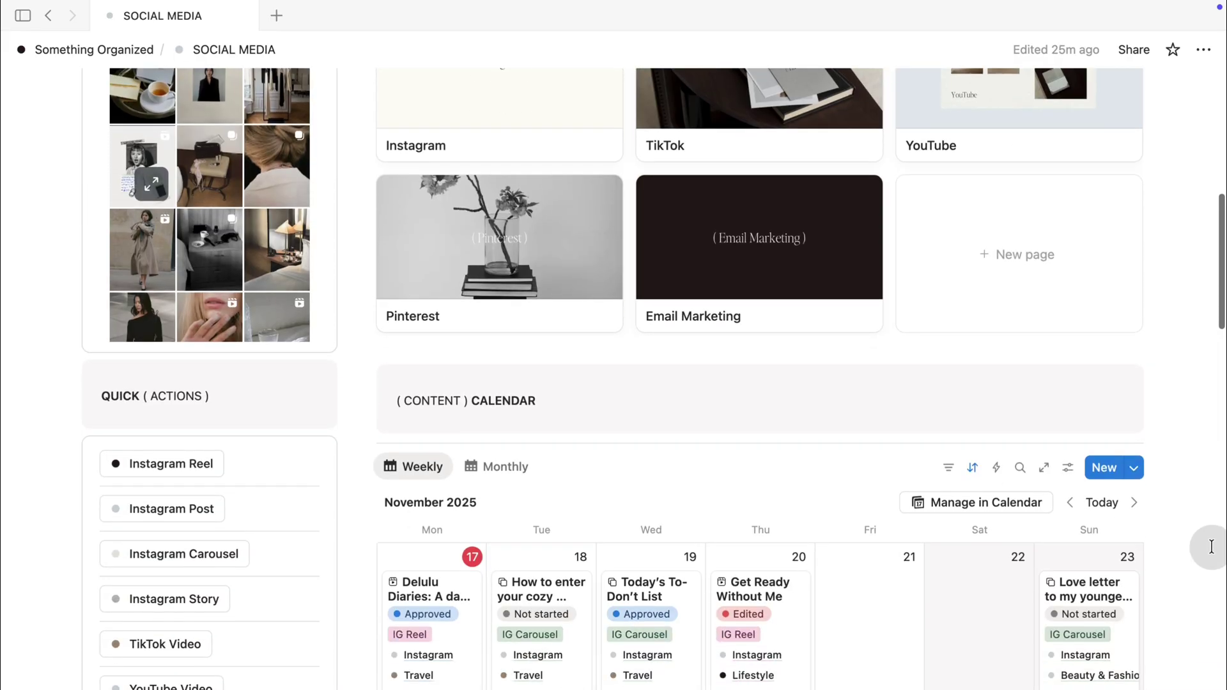
scroll(1210, 547, "up", 18)
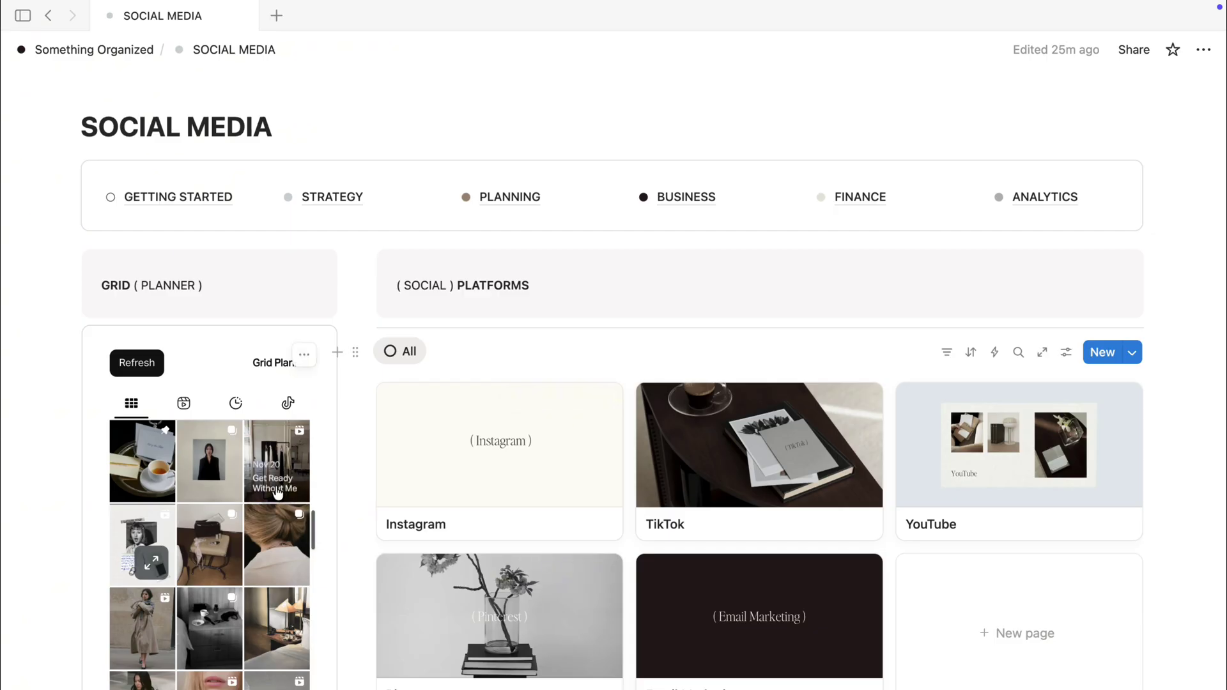
left_click(209, 460)
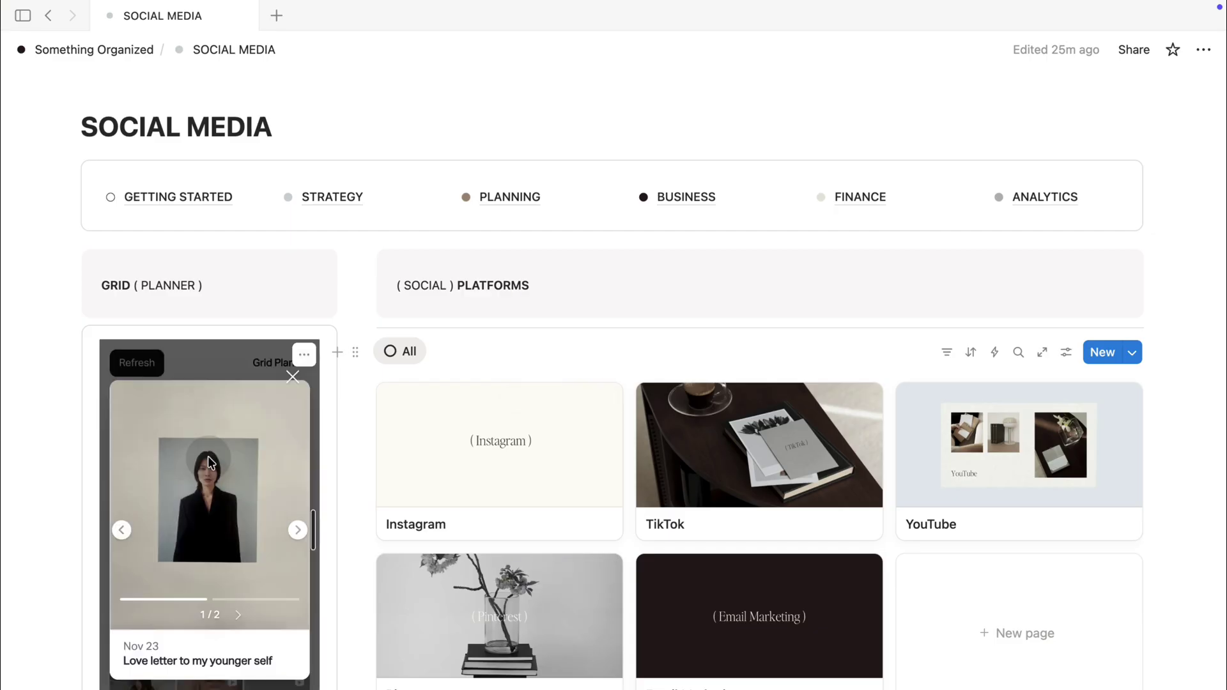
left_click(296, 525)
left_click(297, 525)
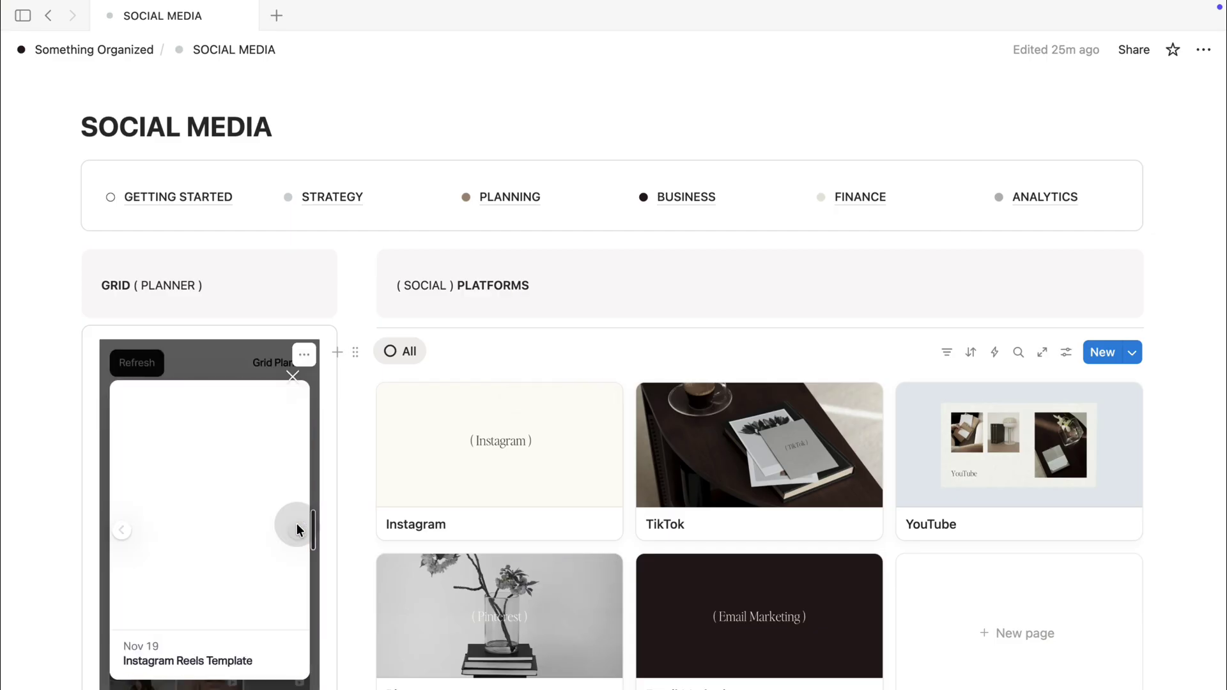
left_click(293, 375)
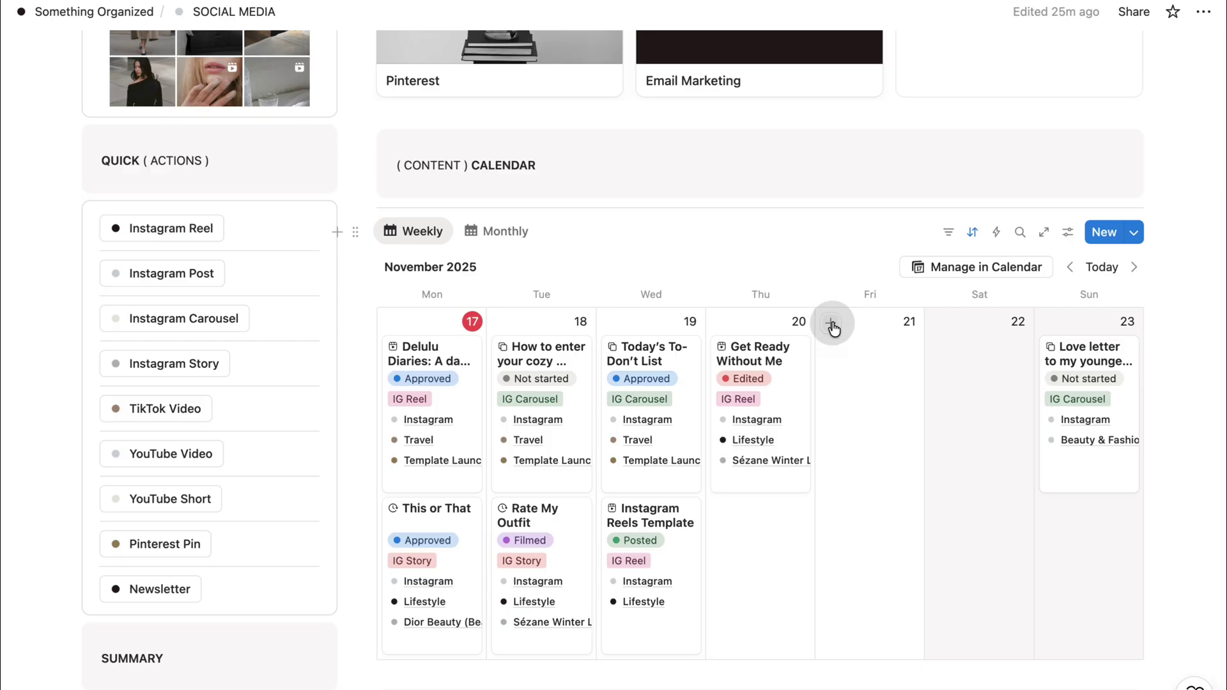
Step: Create a November 21 YouTube Video post titled 'Notion Tour | Social Media Planner' with Purpose Promotional
left_click(831, 324)
scroll(739, 574, "down", 8)
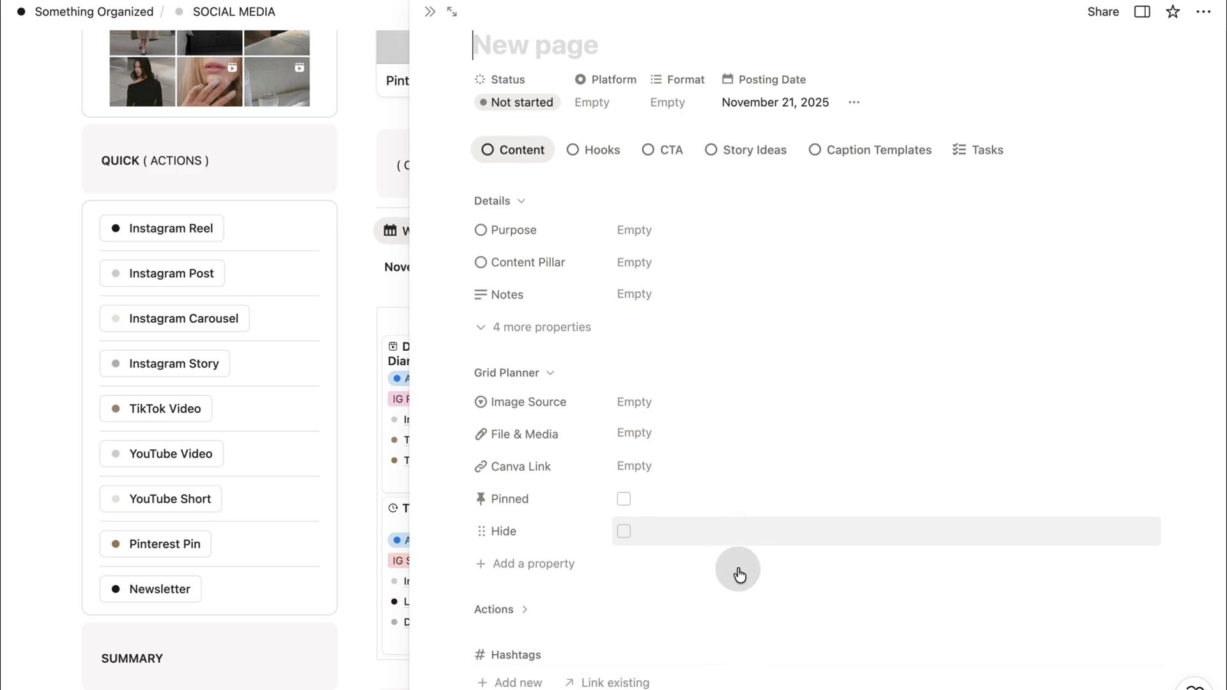
scroll(758, 632, "down", 5)
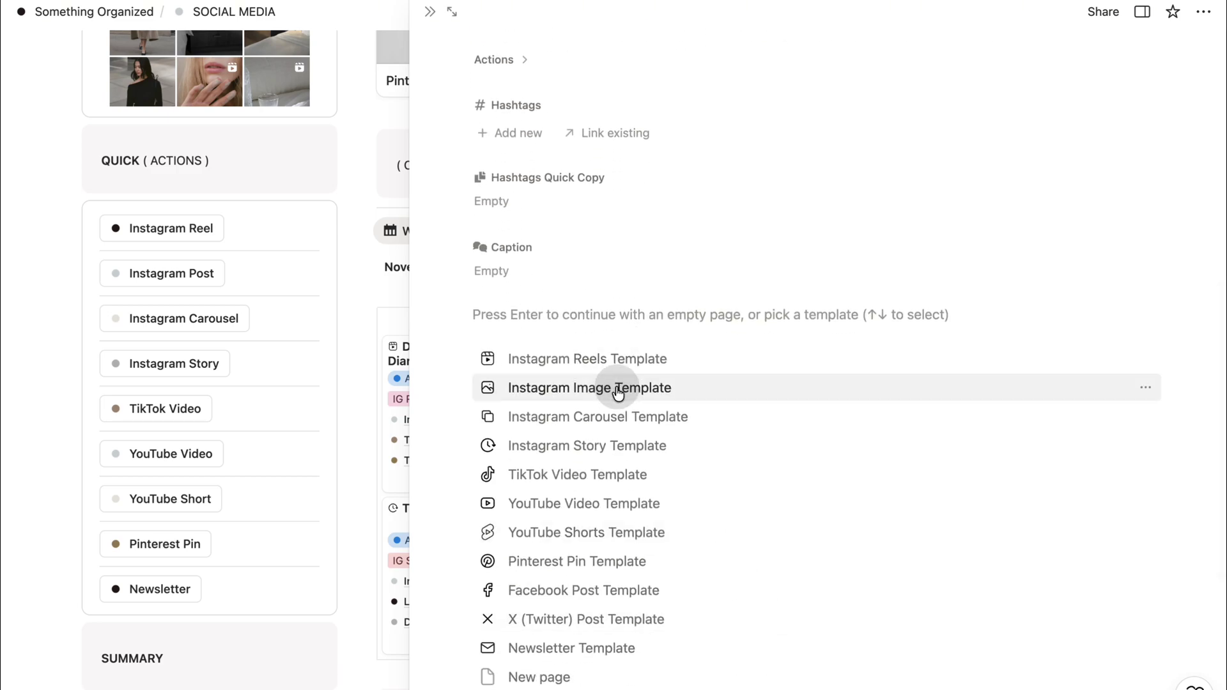
left_click(601, 505)
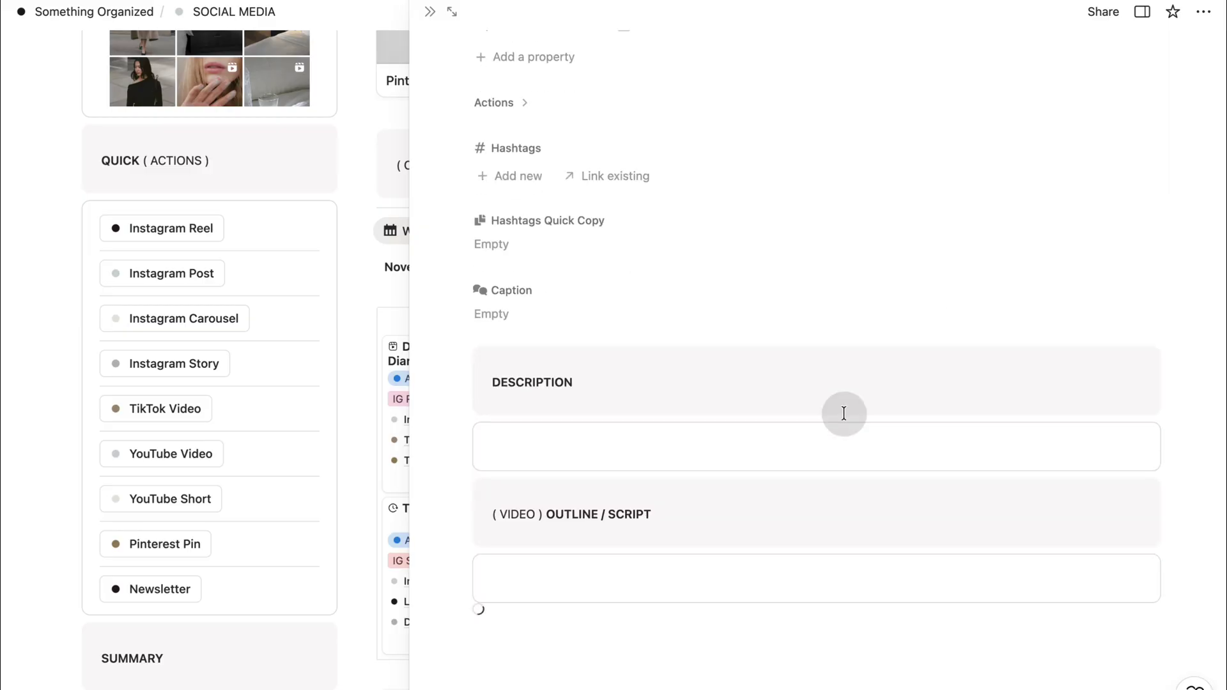
scroll(844, 412, "up", 9)
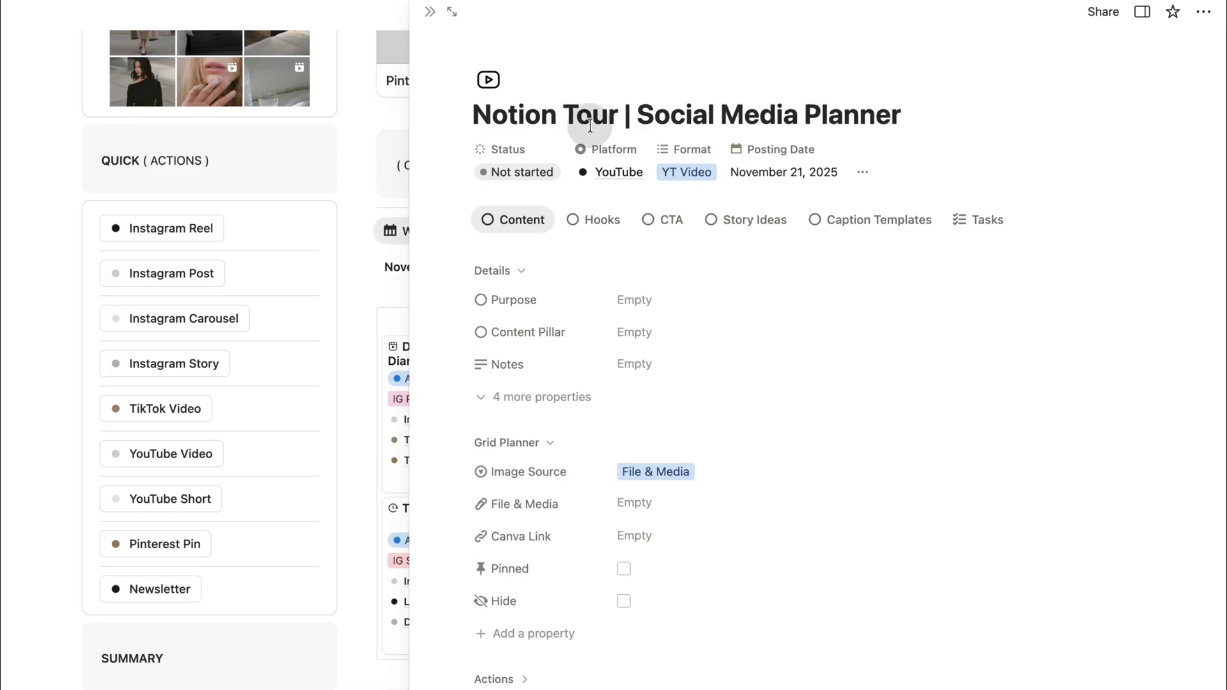
left_click(642, 301)
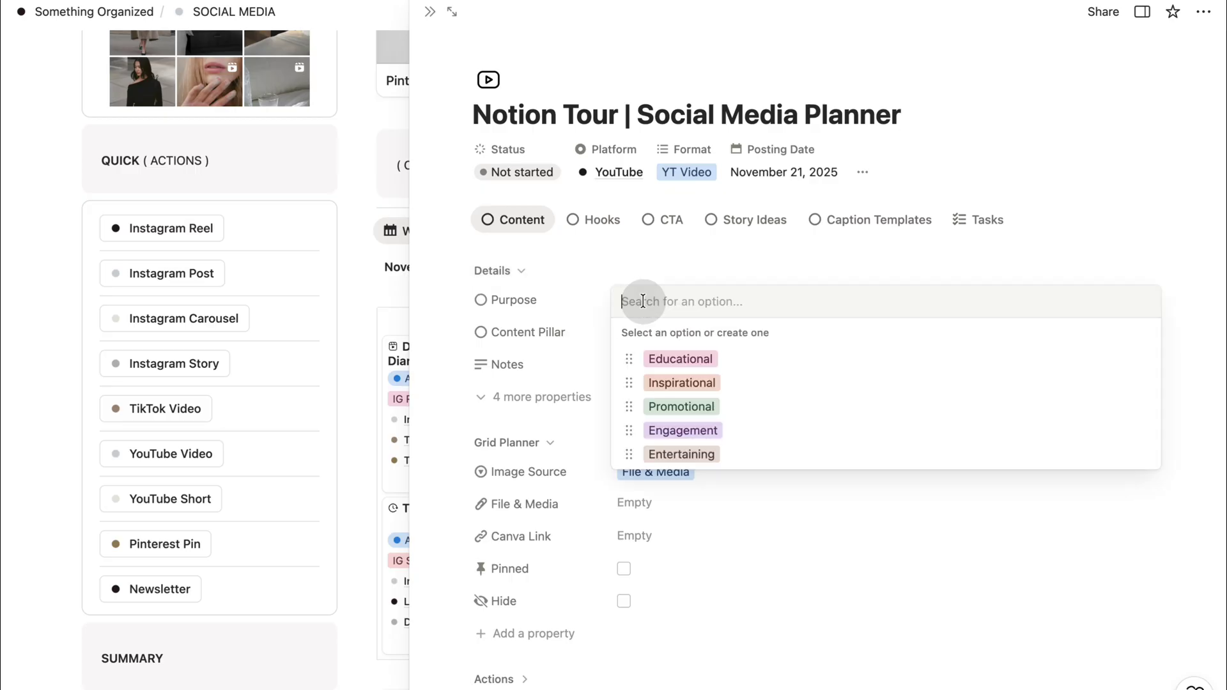
left_click(673, 405)
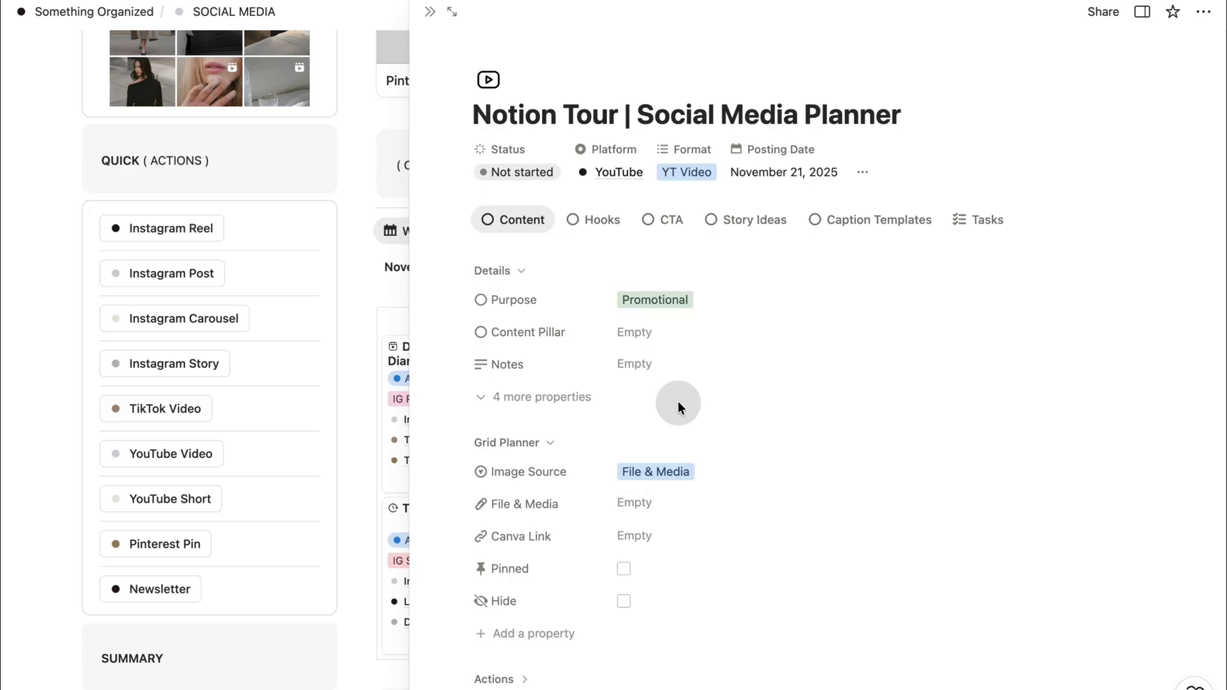
Step: Close the new post and locate the Notion Tour card in Upcoming Posts to edit its properties
left_click(1164, 492)
scroll(1165, 513, "down", 12)
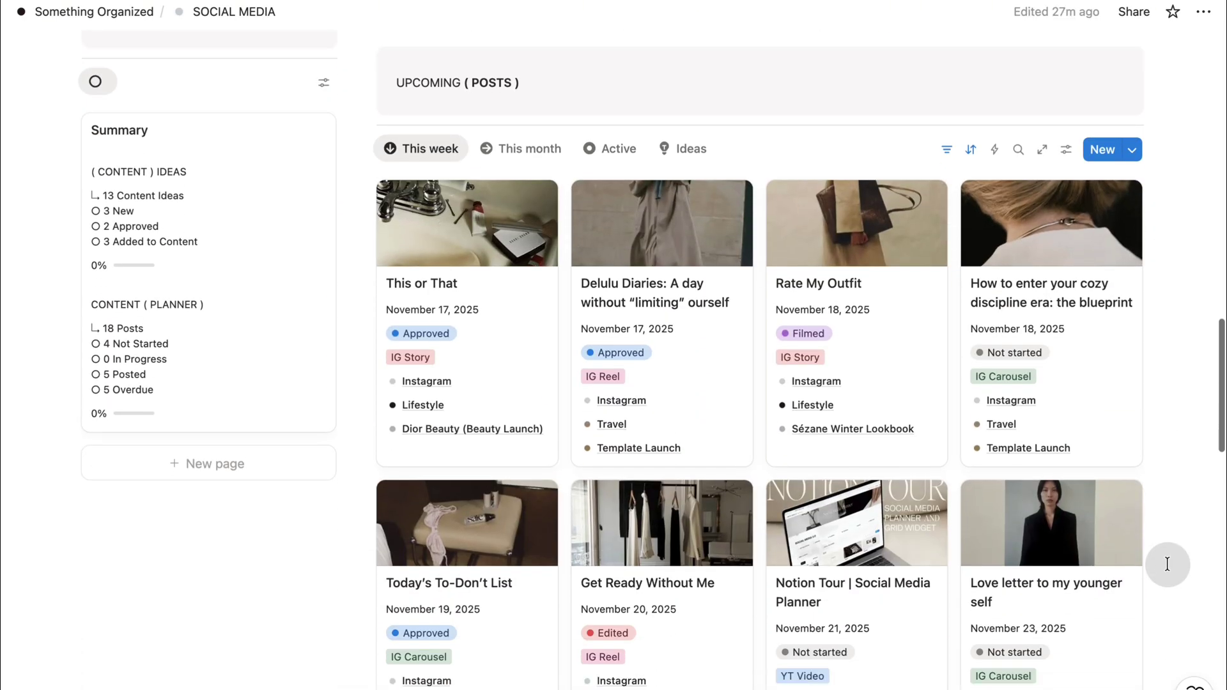
scroll(1169, 563, "up", 1)
scroll(931, 583, "down", 1)
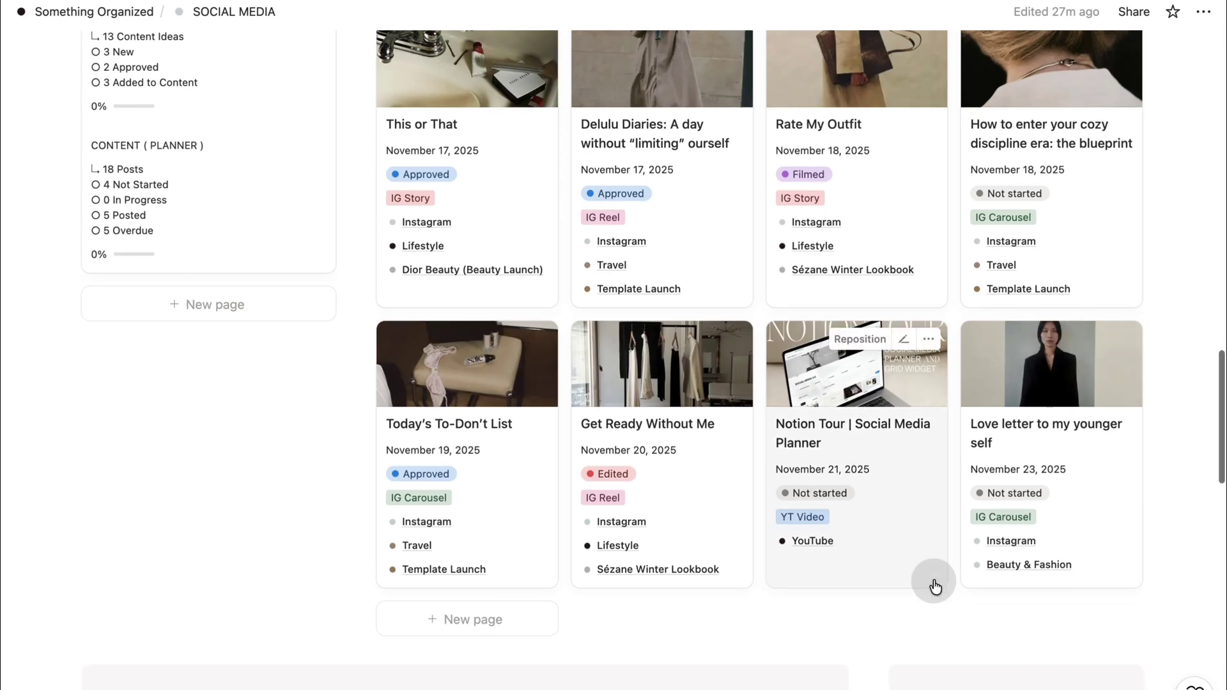
left_click(903, 344)
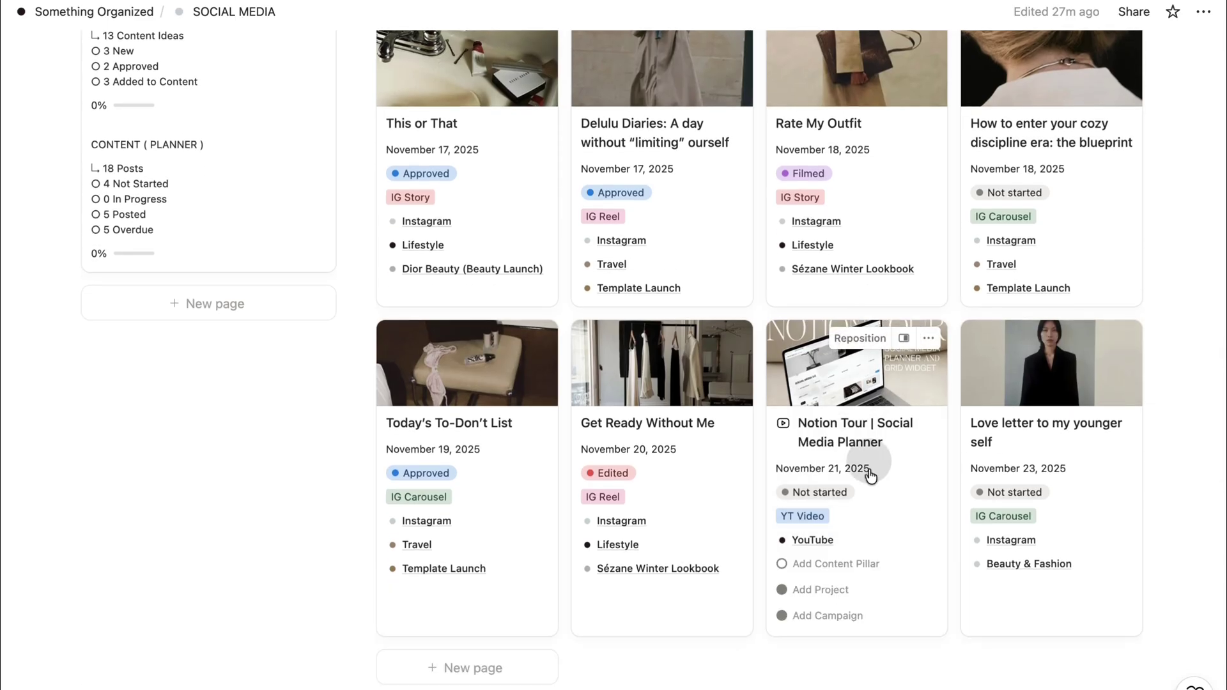
left_click(837, 630)
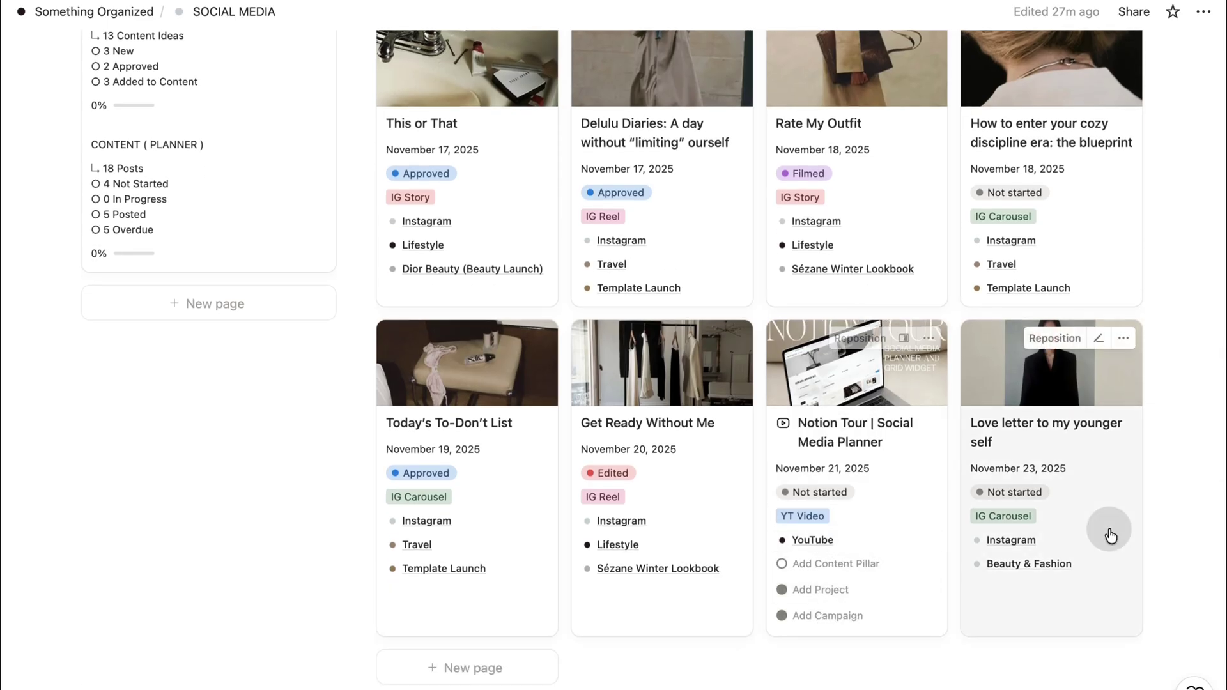